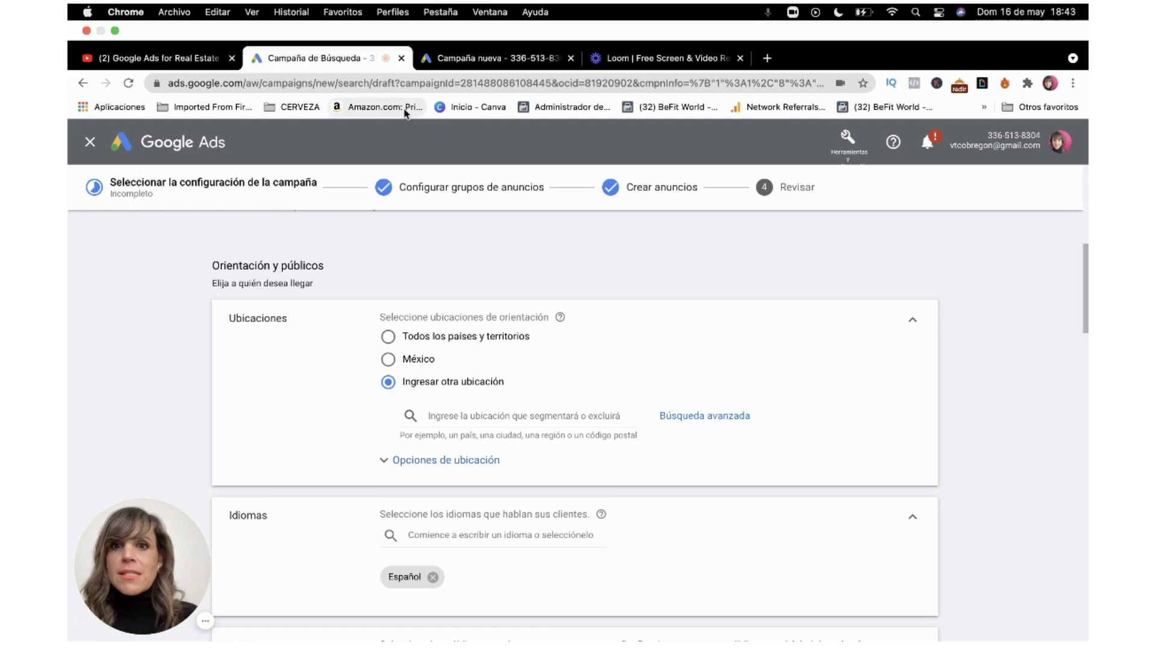
- Show the browser full screen and review the general settings of the Leads-Search-2 campaign draft
key("super+ctrl+f")
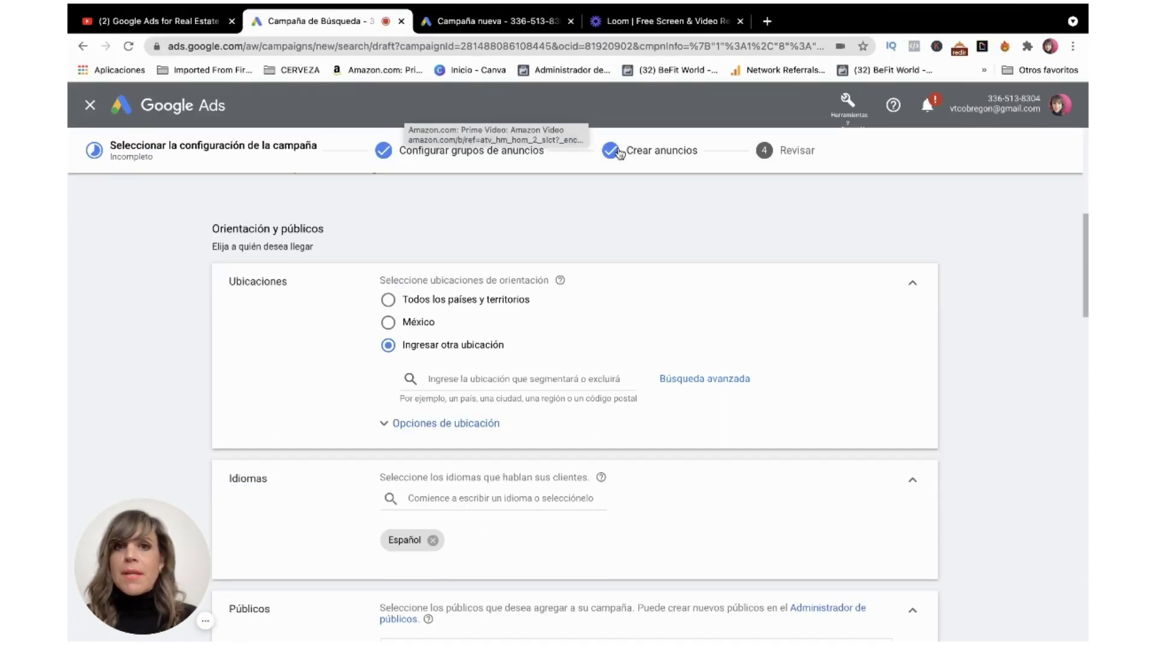
scroll(524, 313, "up", 8)
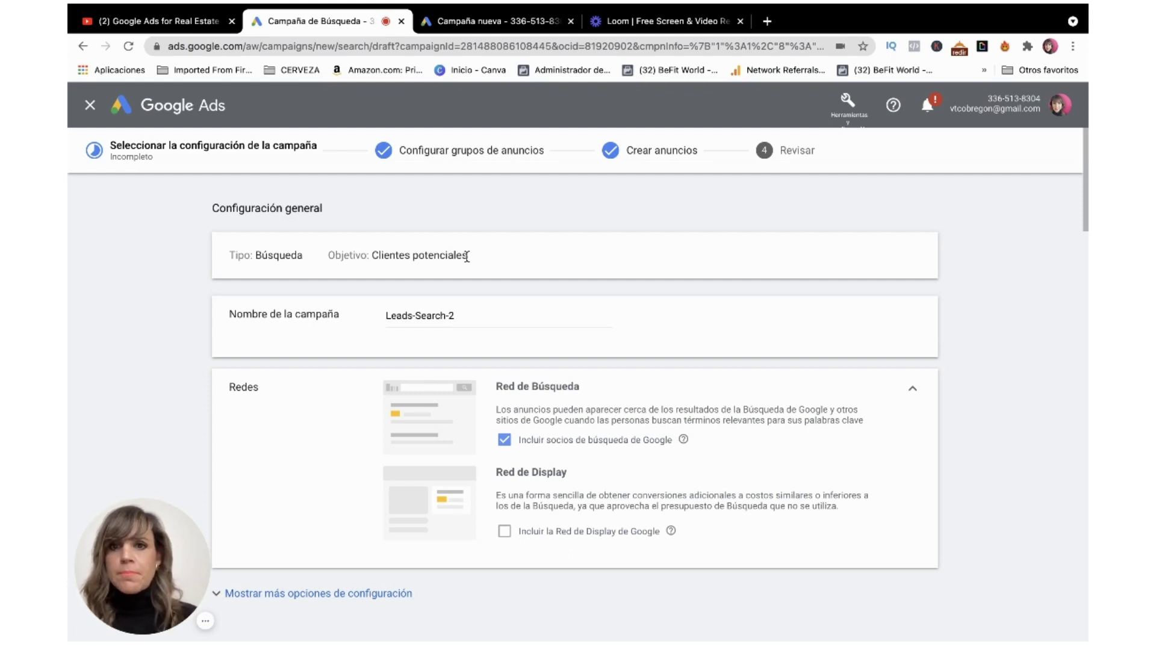
left_click(442, 316)
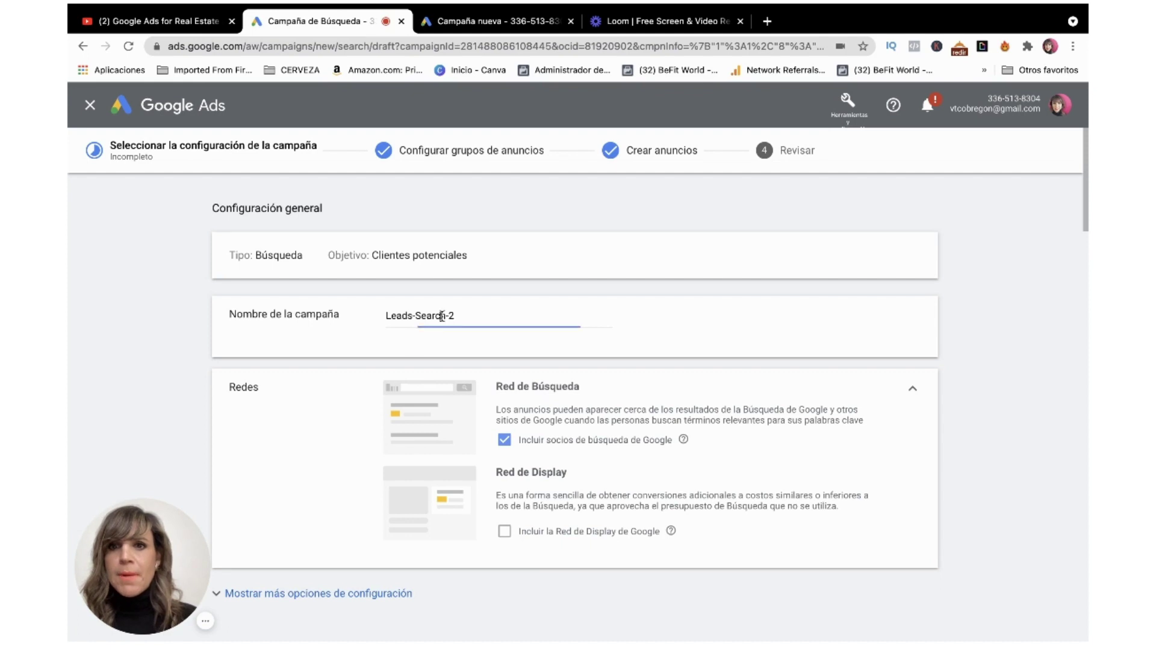
left_click(406, 268)
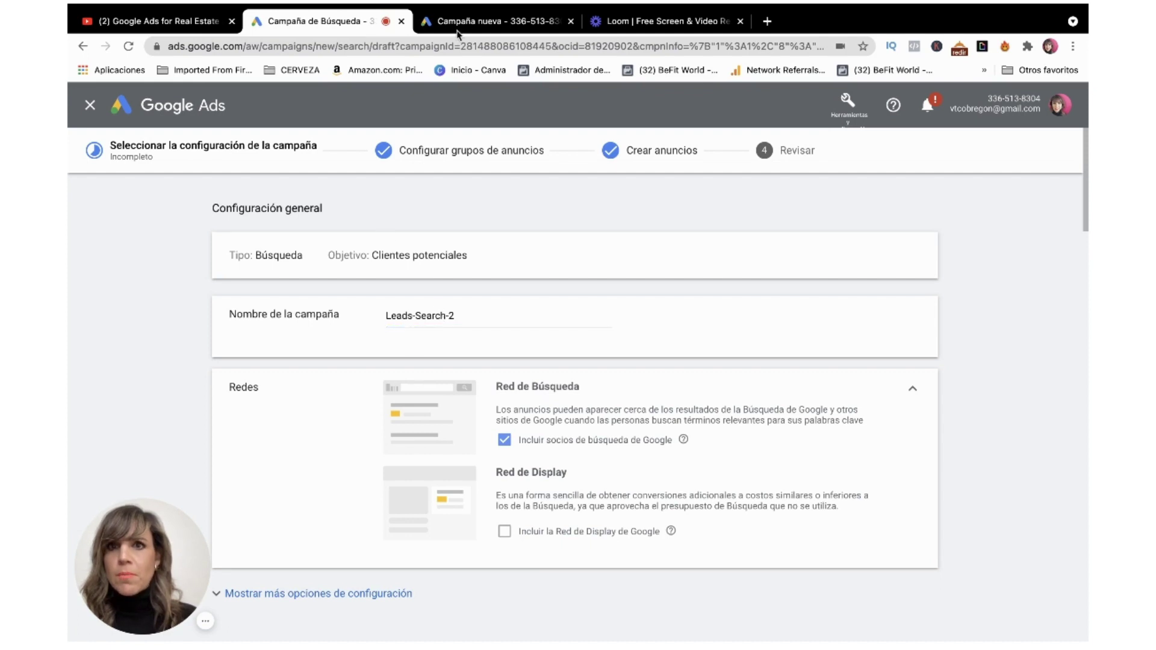
- Go back to the campaigns overview in the other Google Ads tab and start a new campaign
left_click(513, 22)
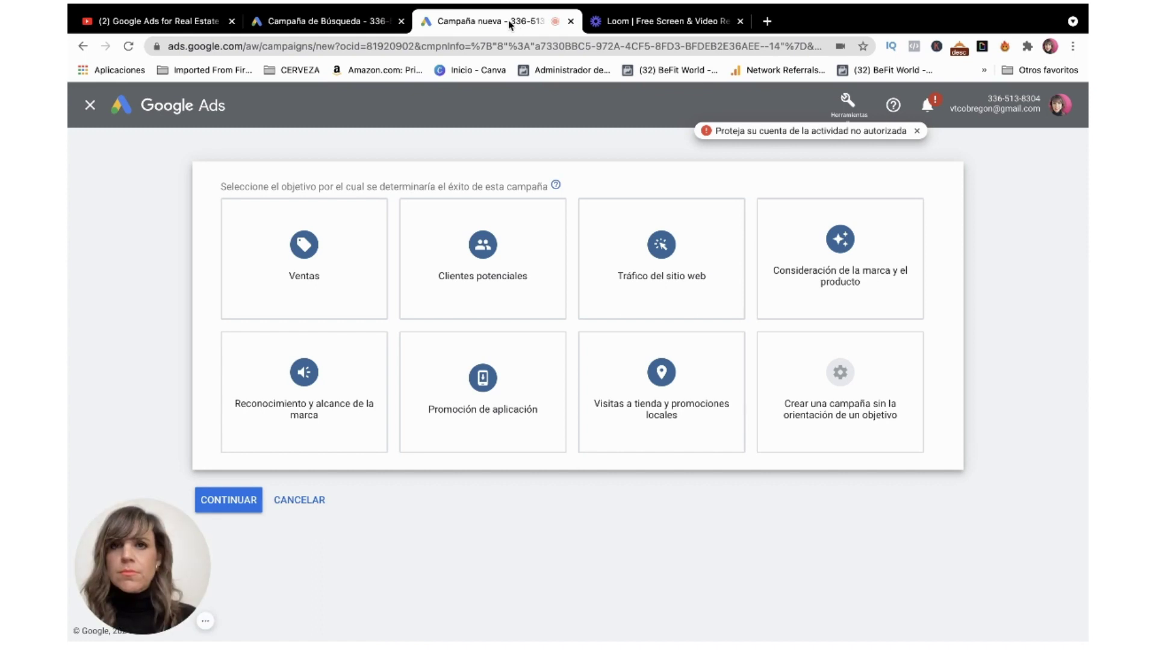
left_click(83, 47)
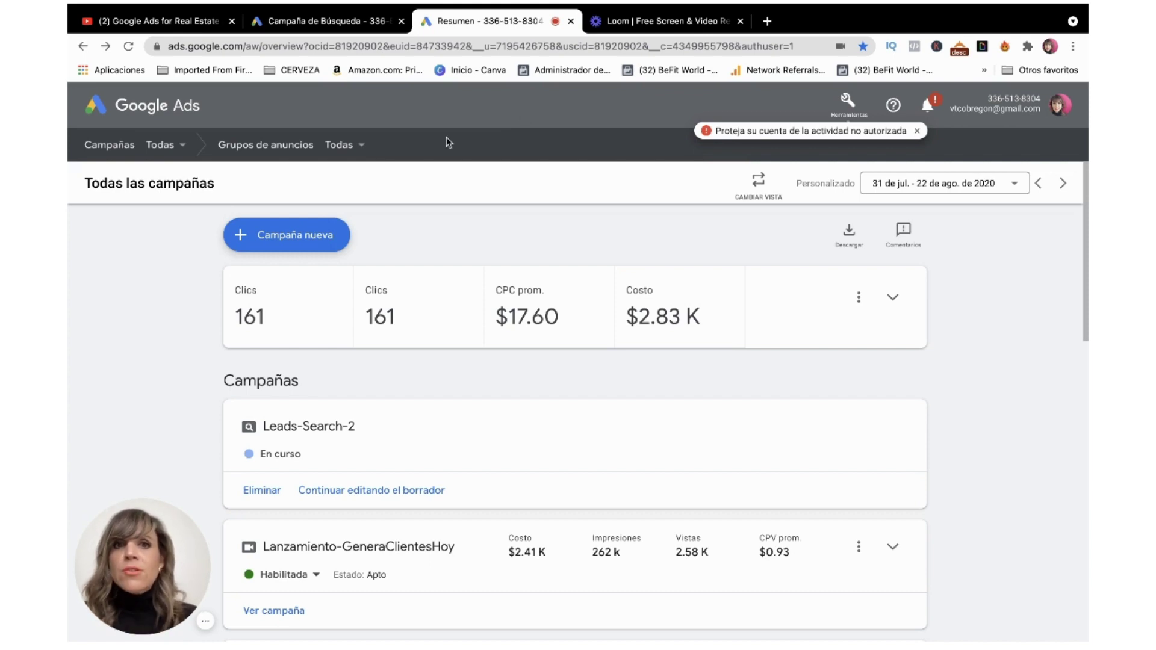
left_click(314, 240)
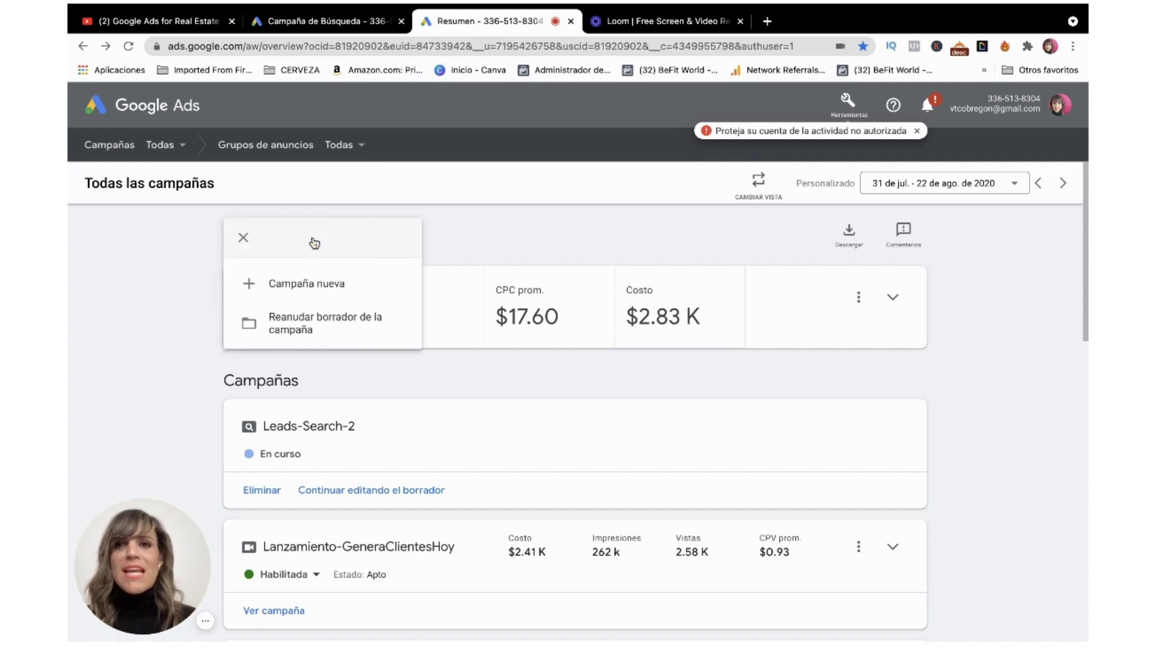
left_click(306, 286)
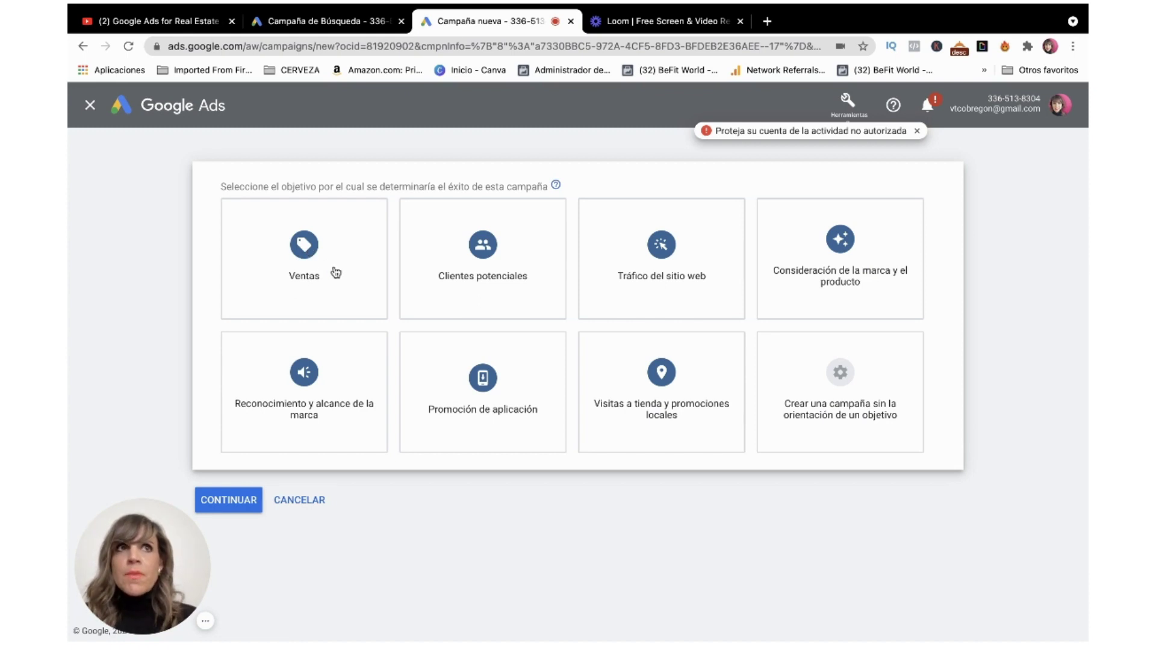
- Choose Clientes potenciales as the campaign objective and Búsqueda as the campaign type
mouse_move(491, 277)
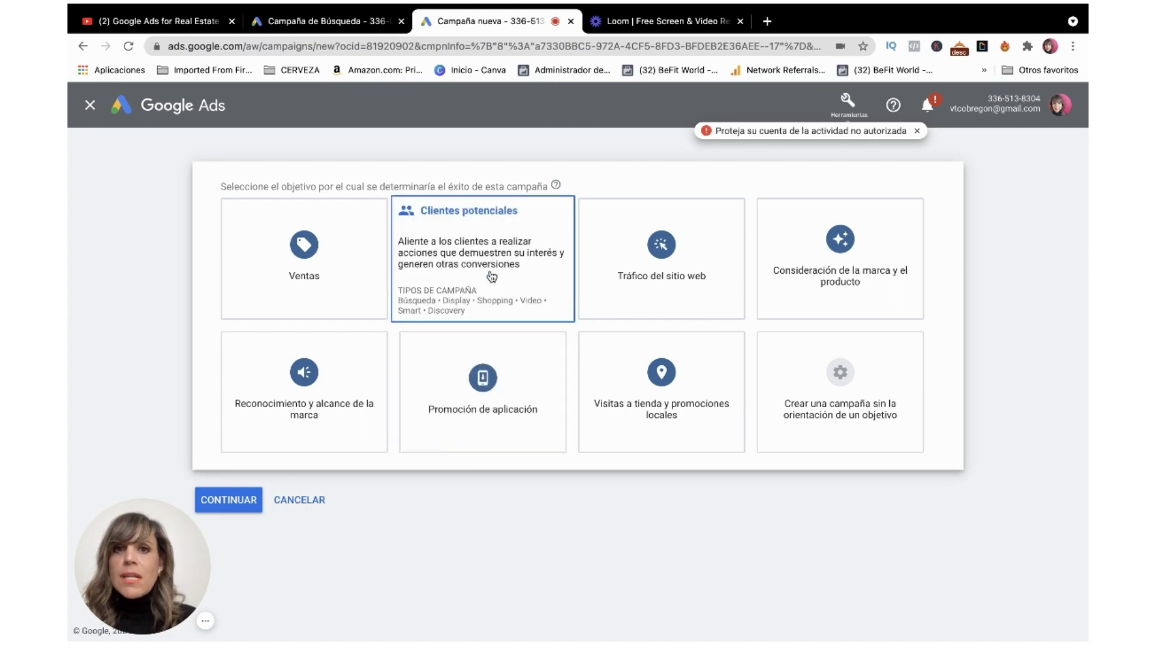
mouse_move(656, 246)
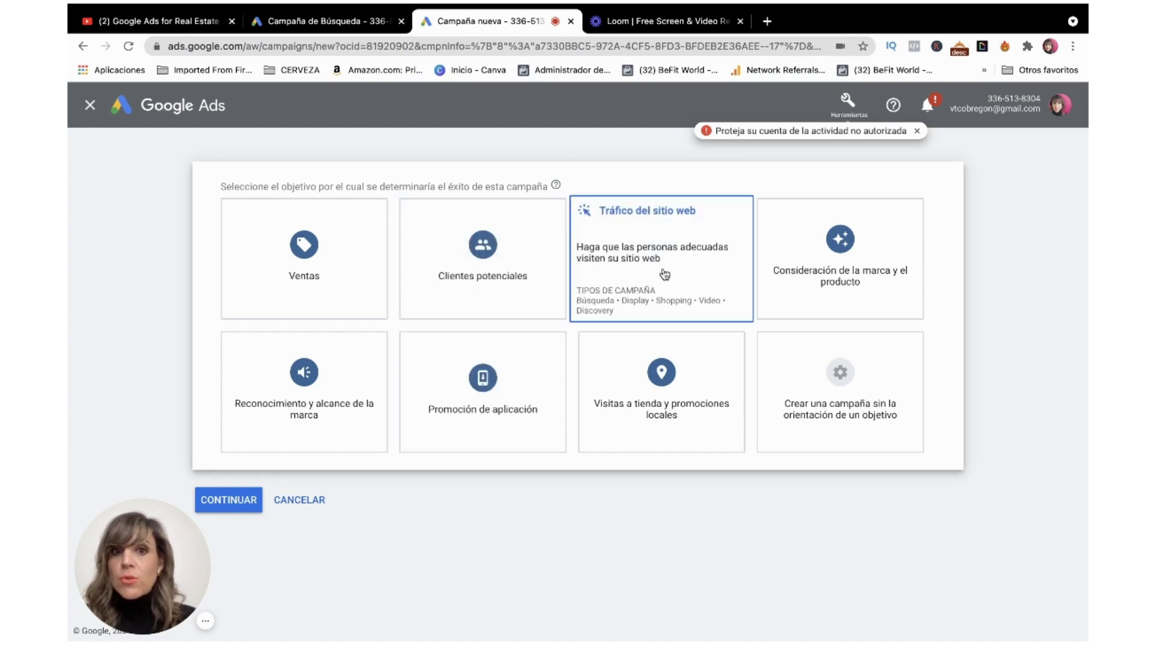
mouse_move(771, 280)
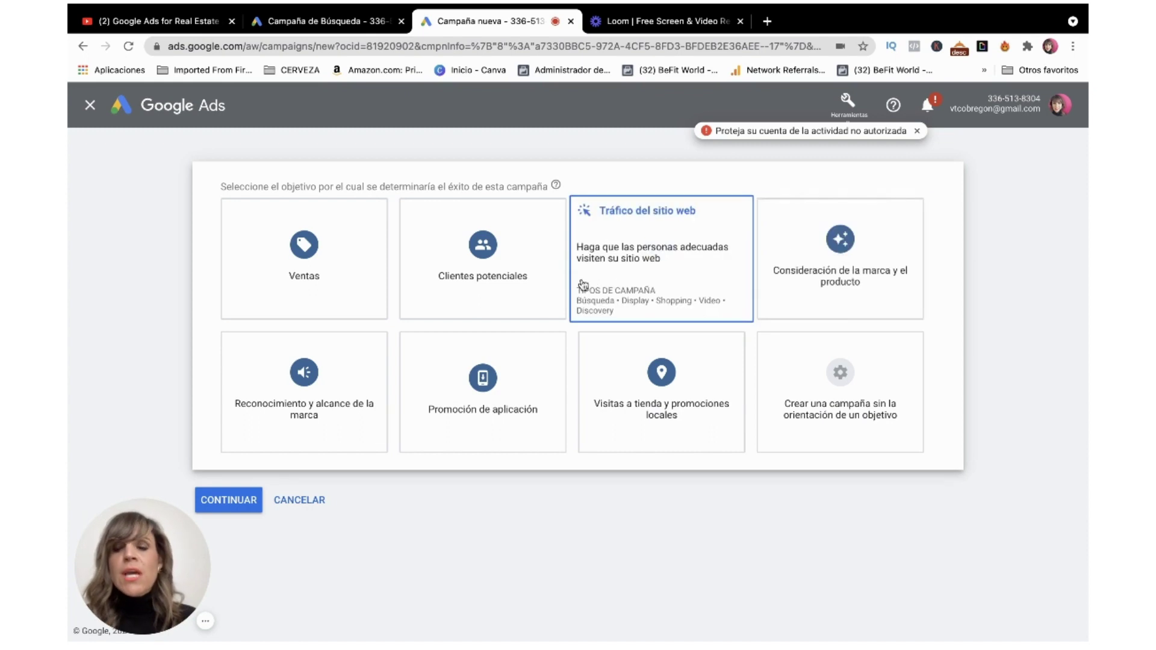
mouse_move(299, 386)
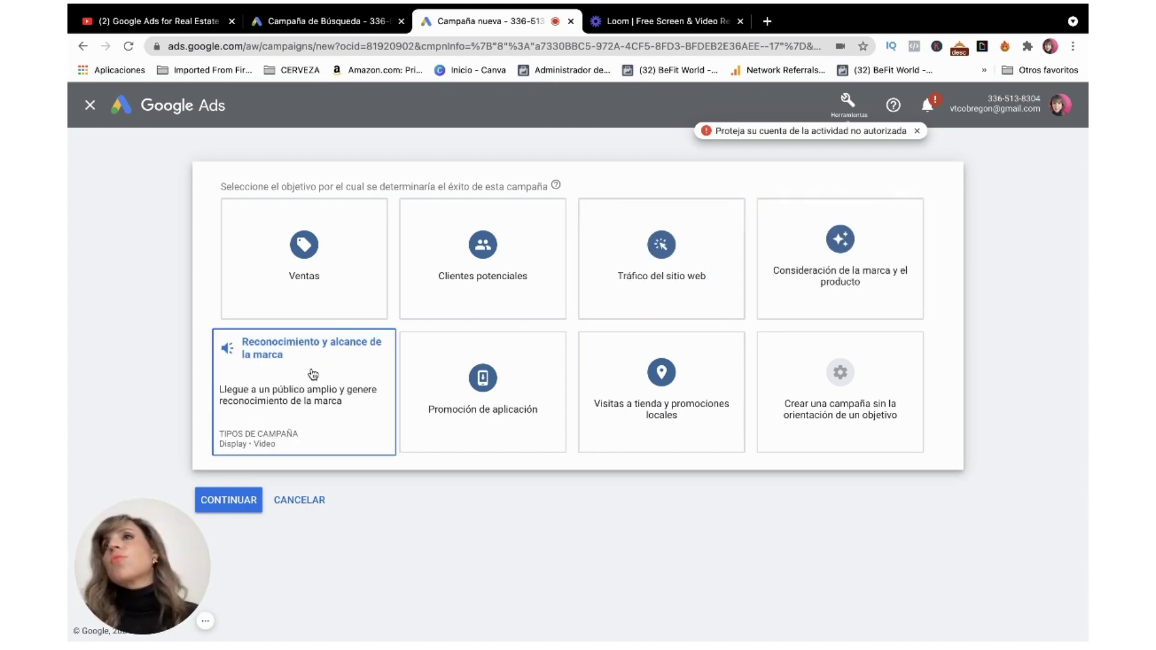
mouse_move(492, 378)
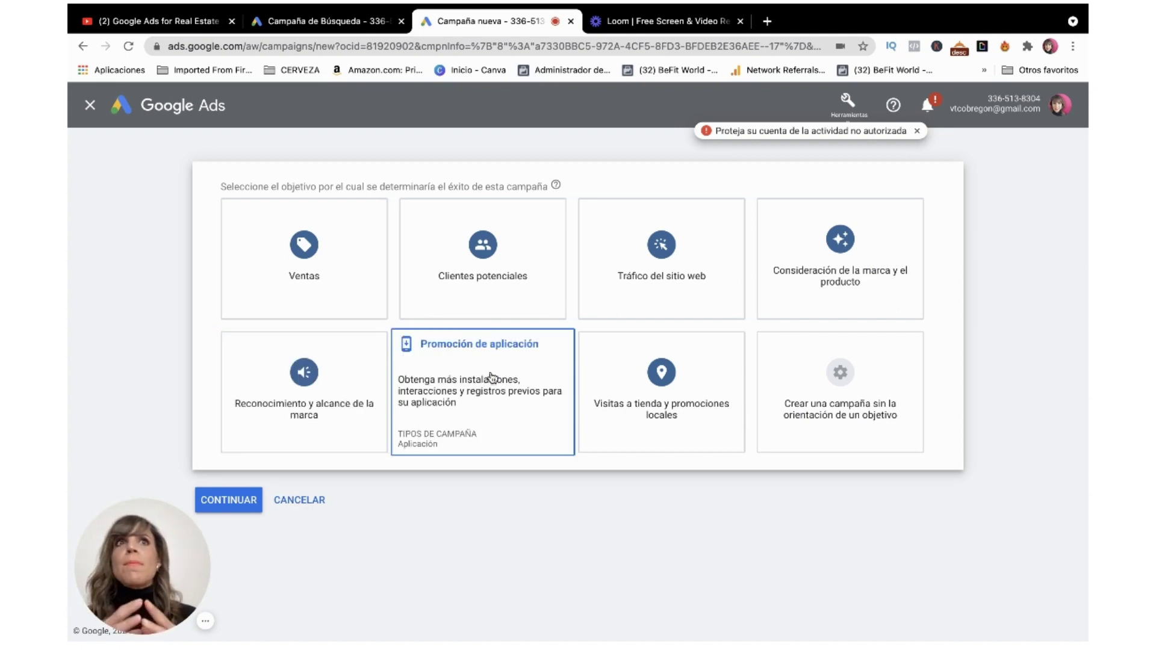
mouse_move(630, 405)
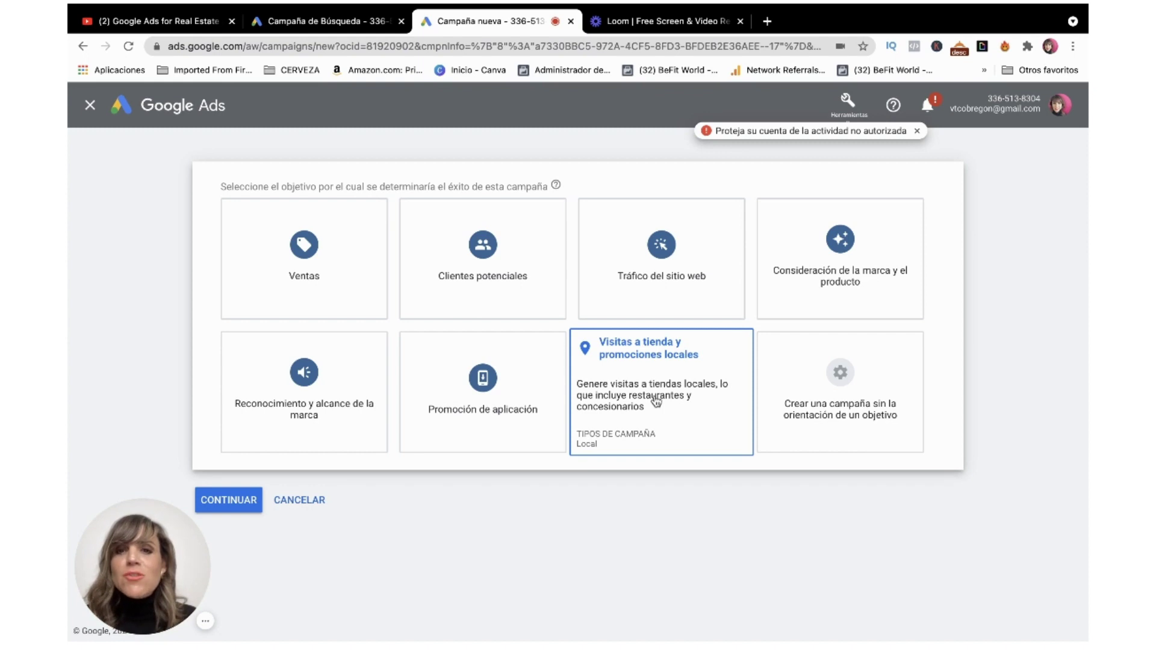
left_click(481, 261)
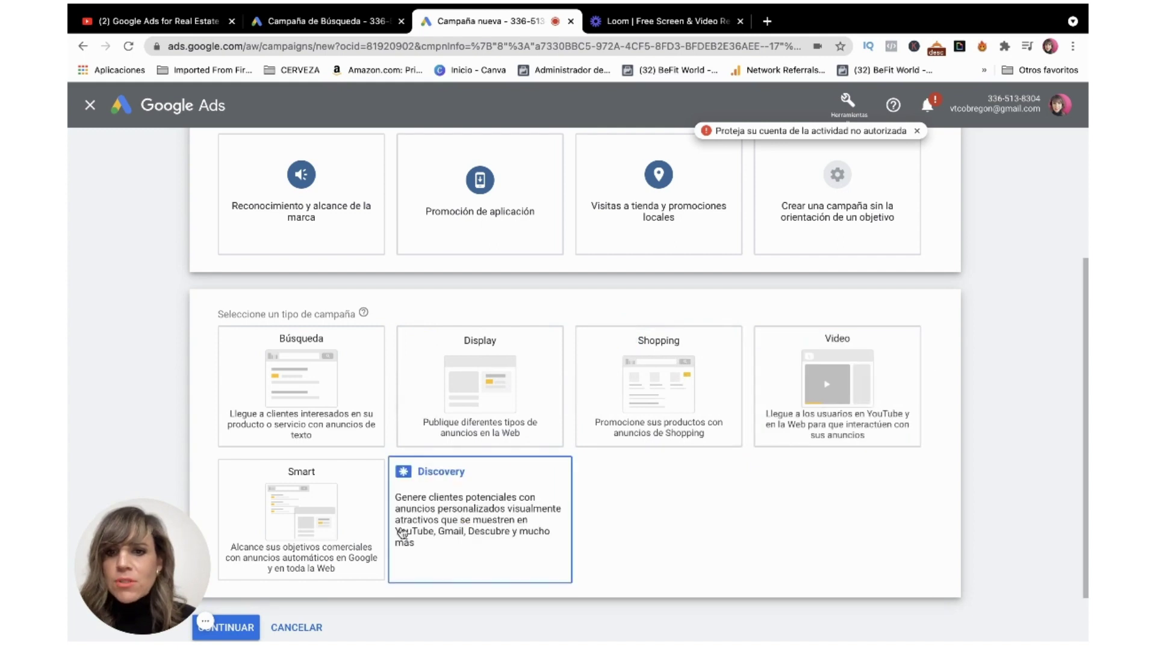
left_click(320, 407)
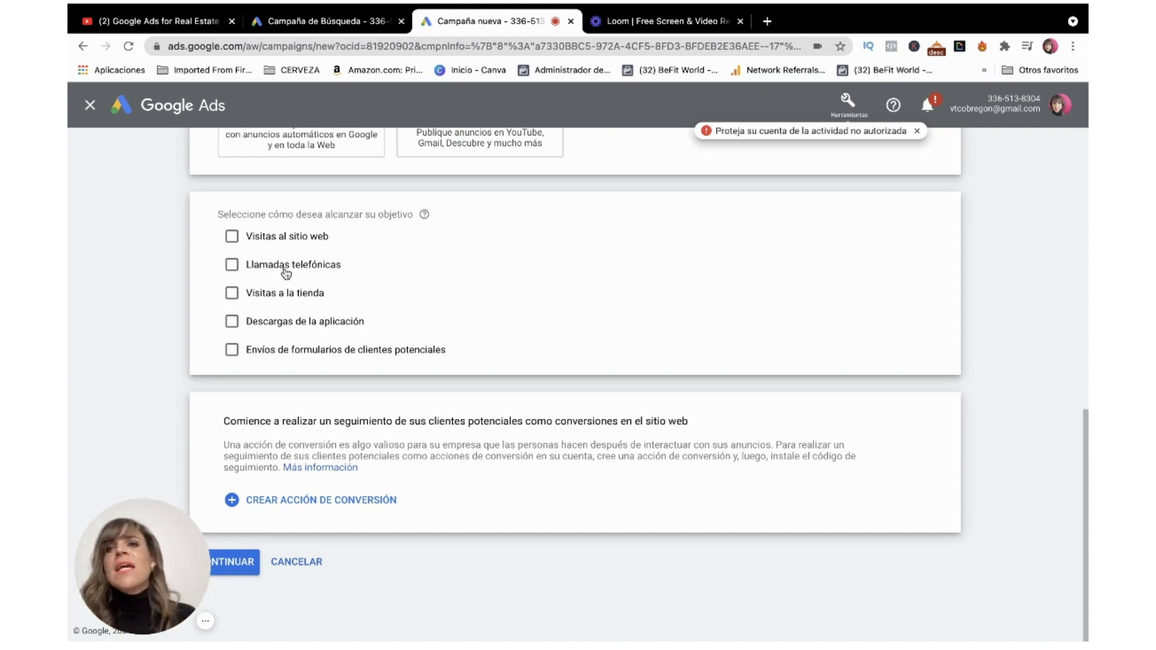
- Enable Visitas al sitio web as the way to reach the objective and copy the address of the bookmarked eXp Mexico agent page from a new tab
left_click(232, 236)
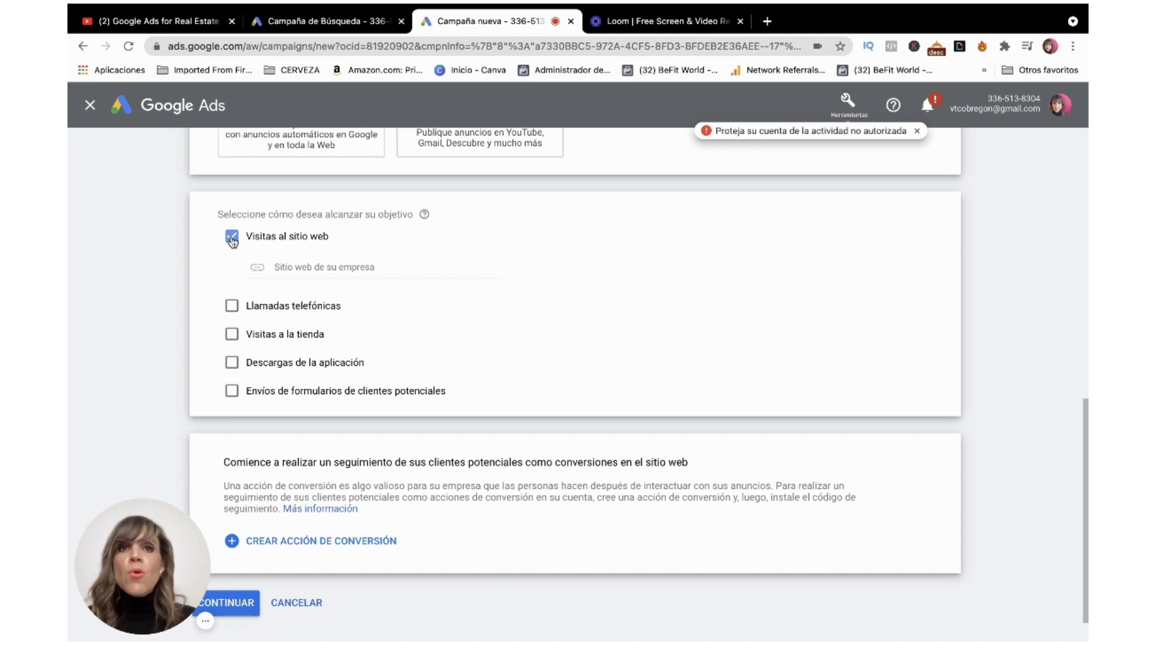
scroll(403, 181, "up", 2)
left_click(767, 22)
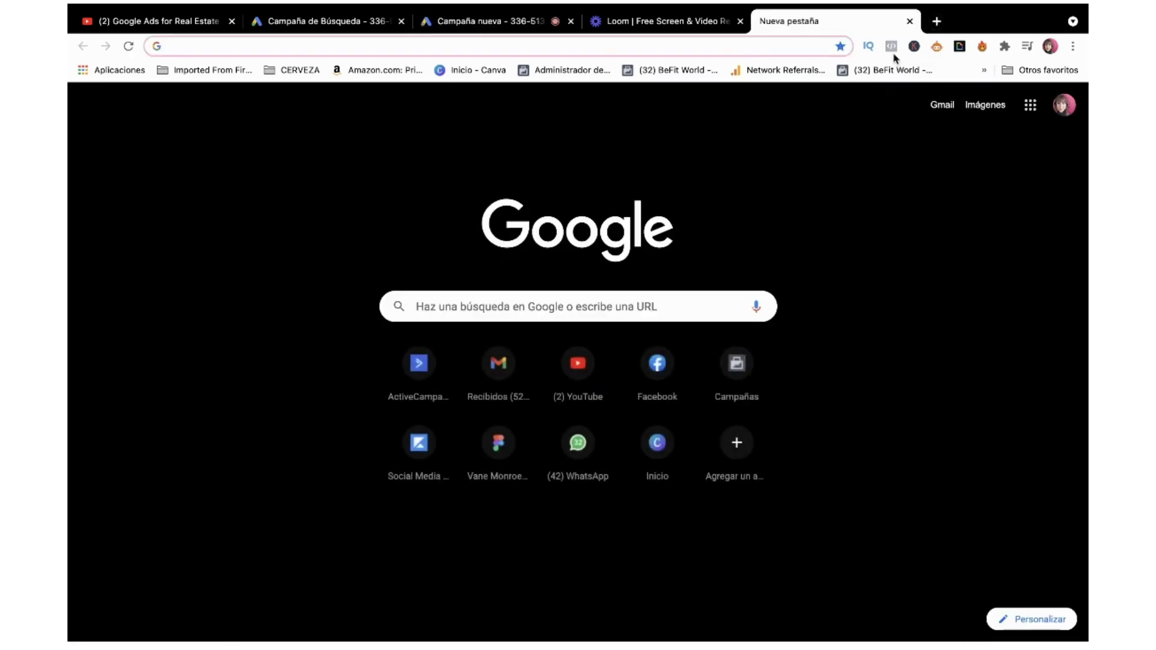
left_click(984, 70)
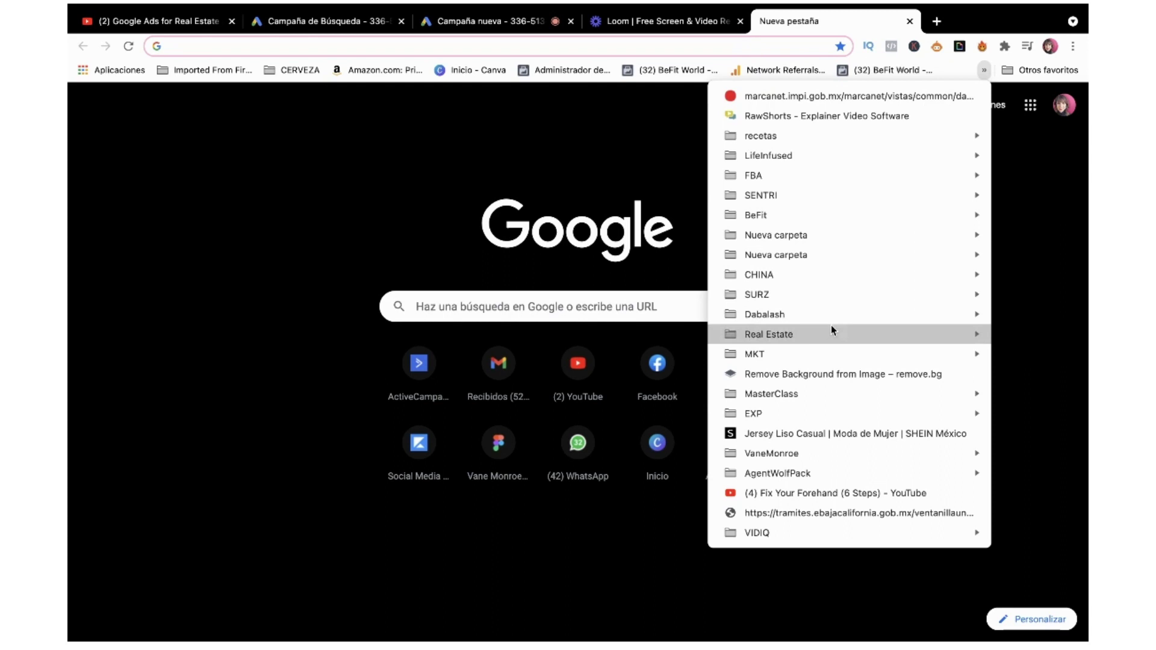
mouse_move(776, 413)
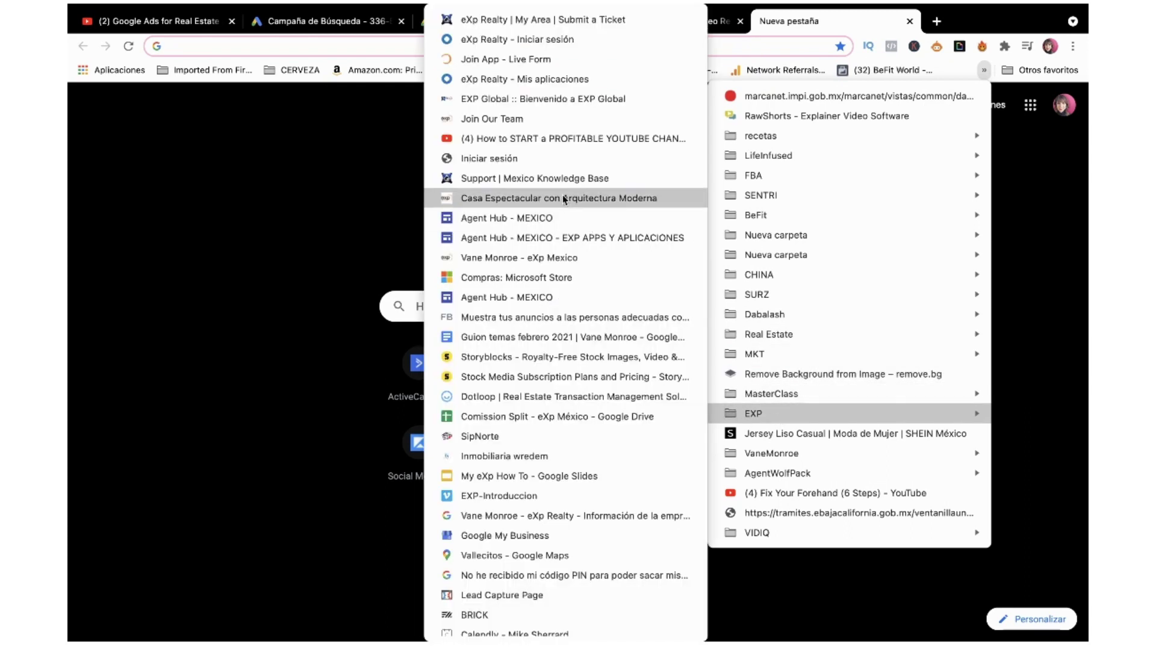
left_click(507, 259)
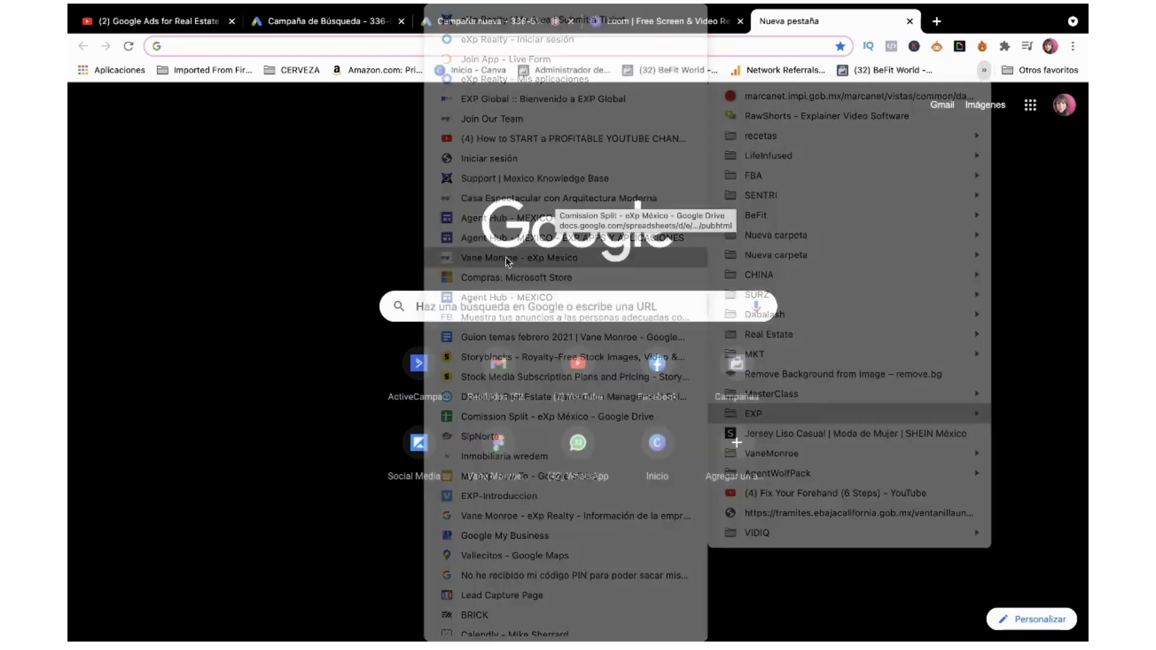
left_click(388, 48)
key("ctrl+c")
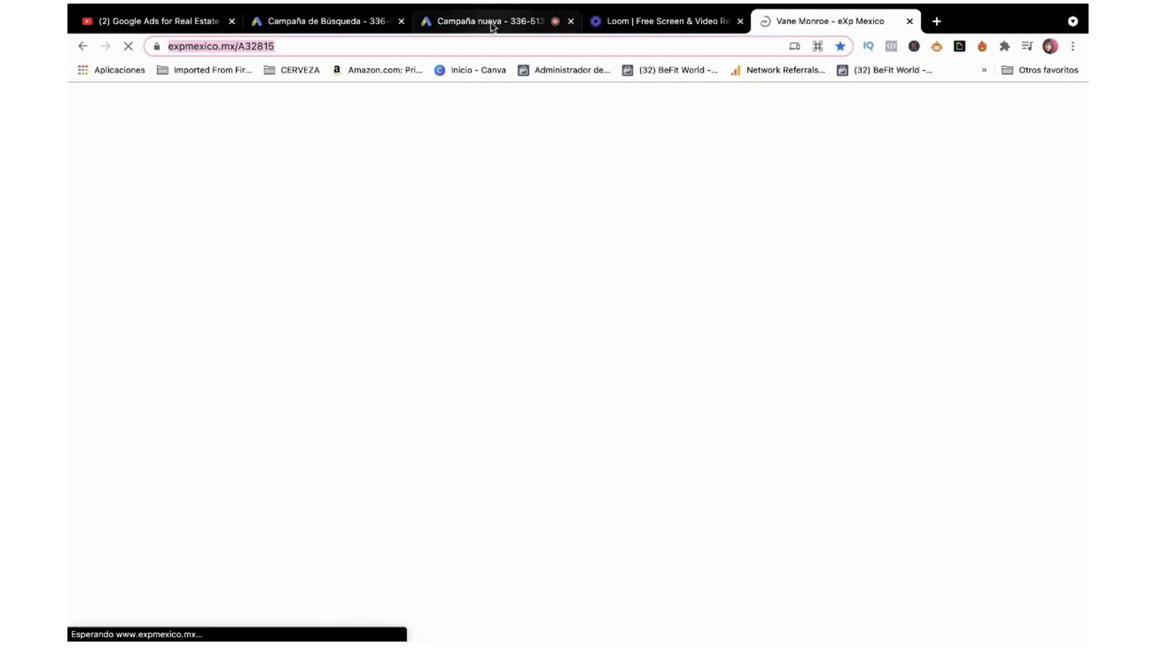
- Paste the copied expmexico.mx page address as the company website in the new campaign
left_click(482, 21)
left_click(370, 363)
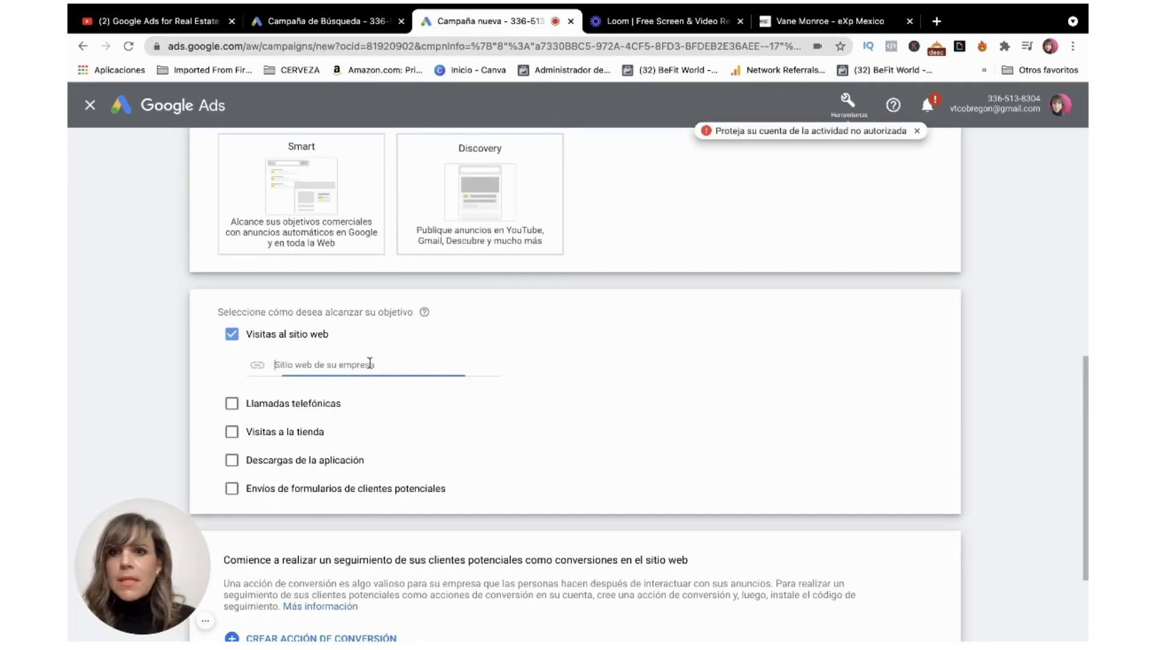
key("ctrl+v")
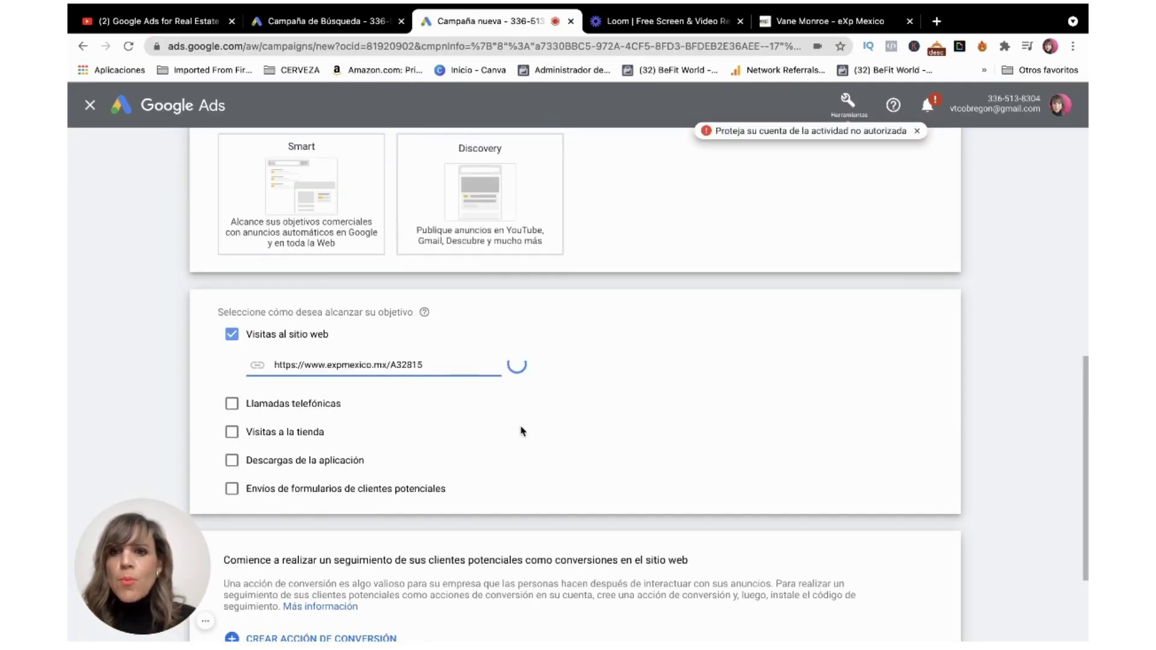
- Continue to the campaign settings, resuming the saved Leads-Search-2 draft
scroll(521, 428, "down", 2)
scroll(521, 429, "down", 3)
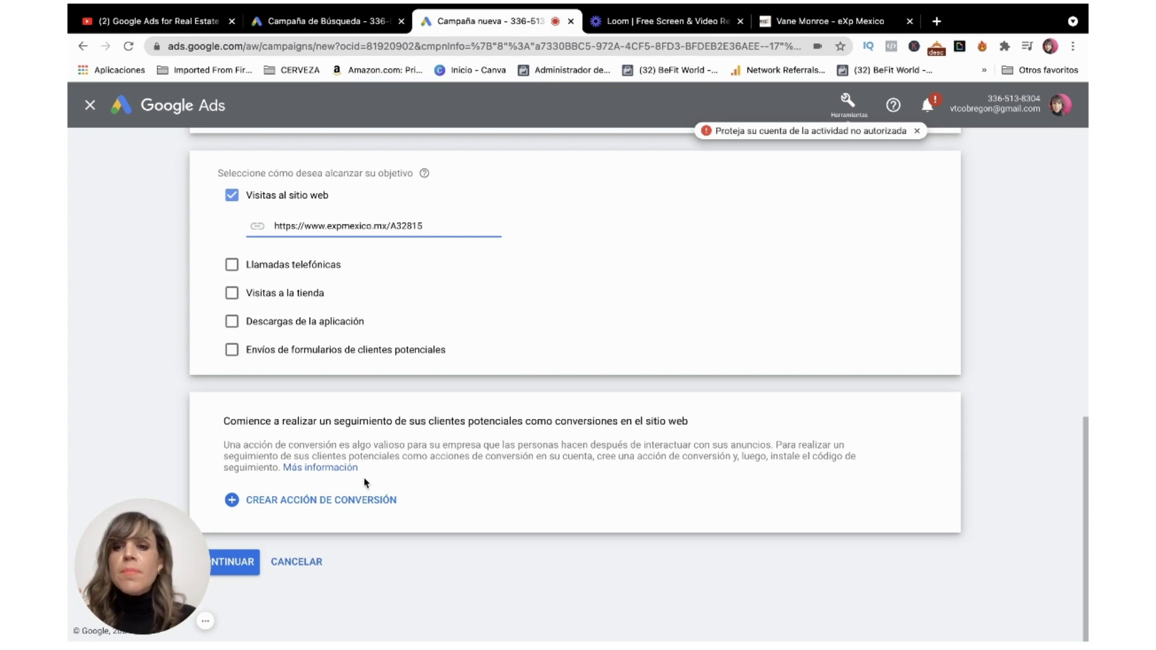
left_click(244, 566)
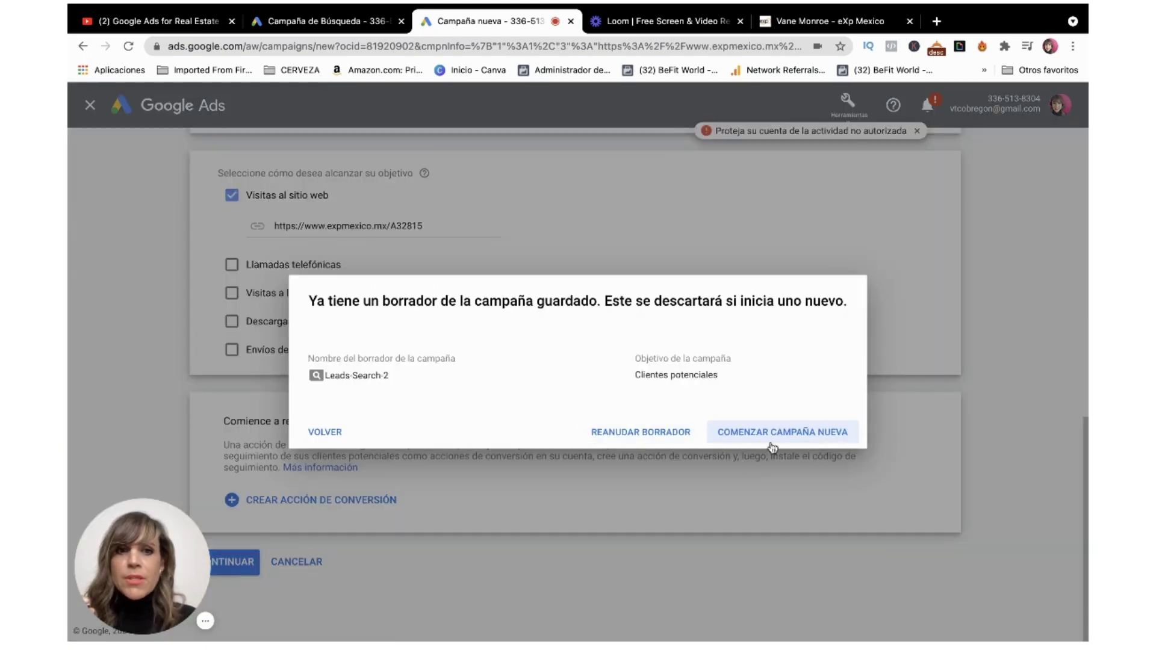
left_click(671, 434)
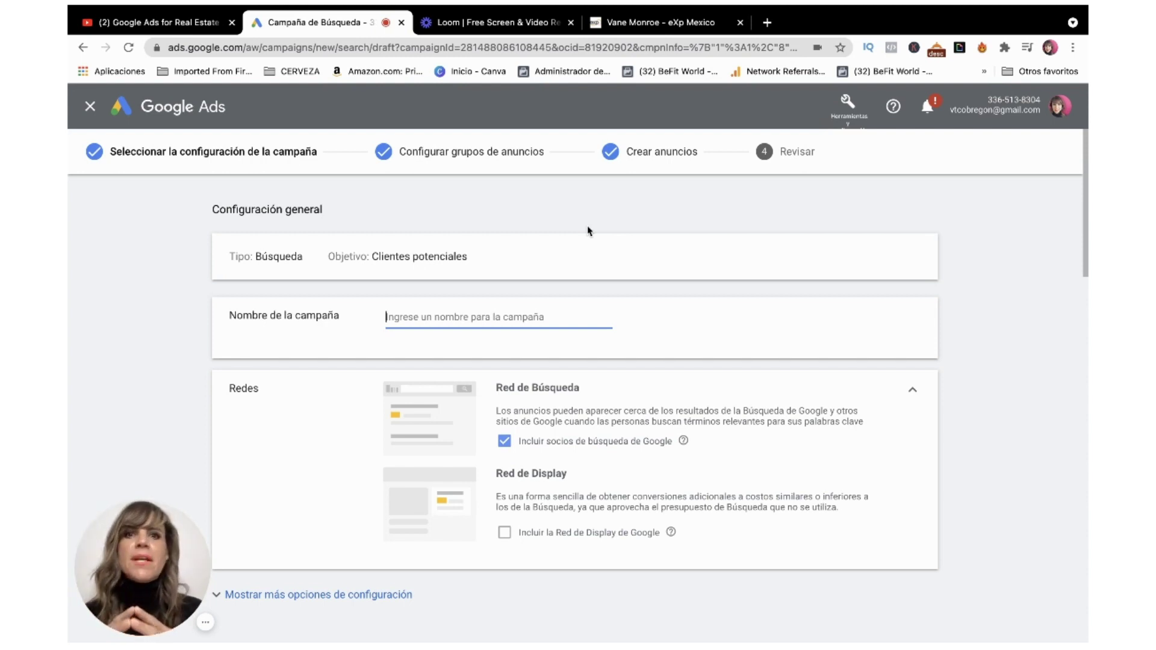
- Name the campaign "Compradores Propiedades Lujo"
type("COmpradores")
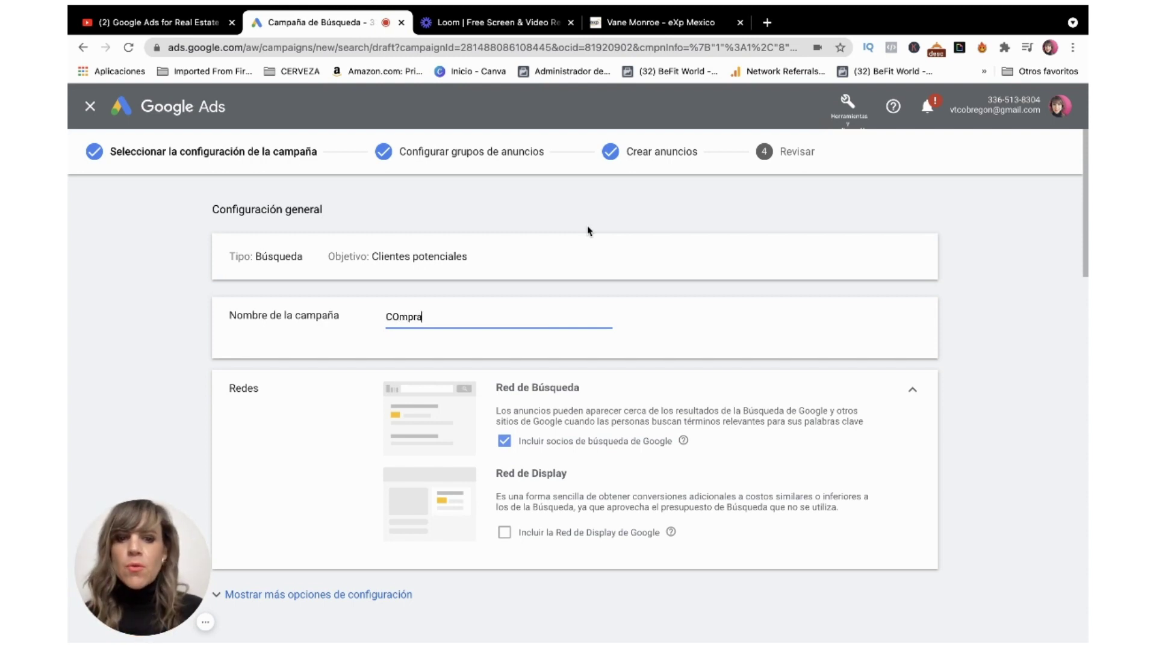
key("BackSpace")
key("BackSpace")
key("BackSpace")
key("BackSpace")
key("BackSpace")
key("BackSpace")
key("BackSpace")
key("BackSpace")
key("BackSpace")
key("BackSpace")
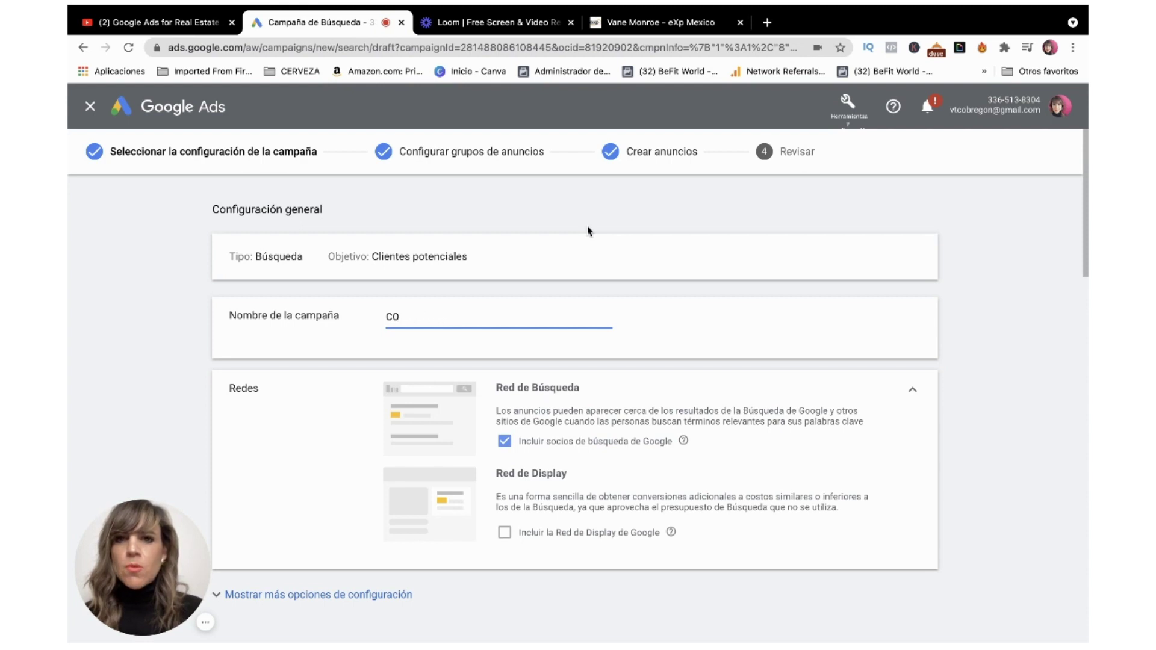
type("ompradores ")
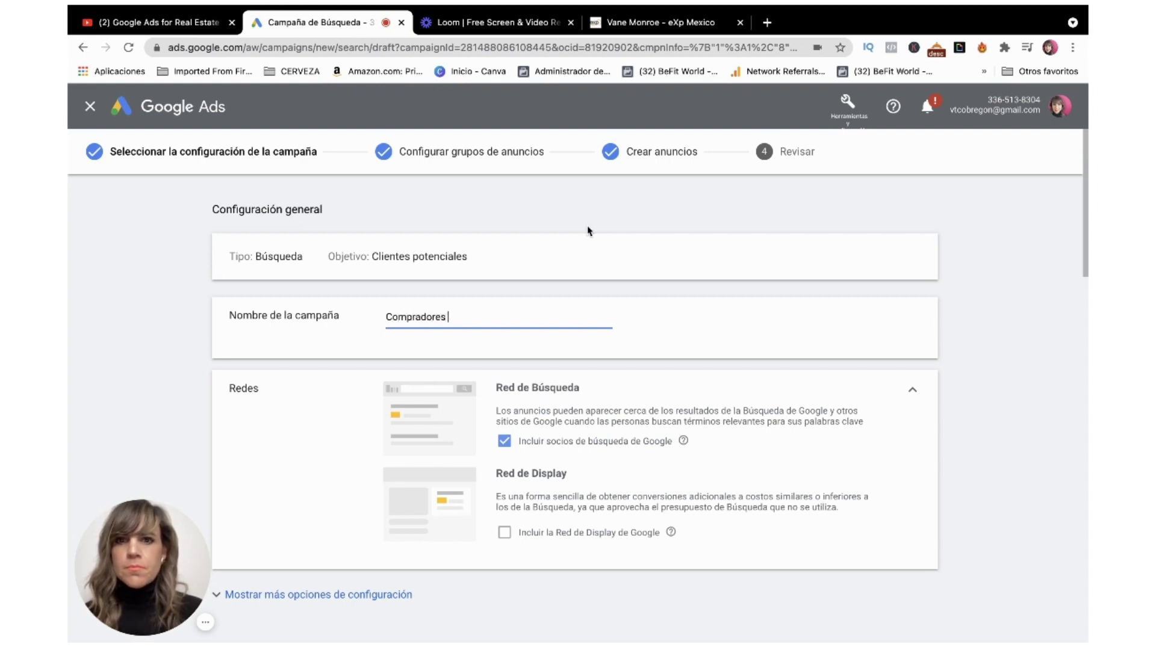
type("Propiedades Lujo")
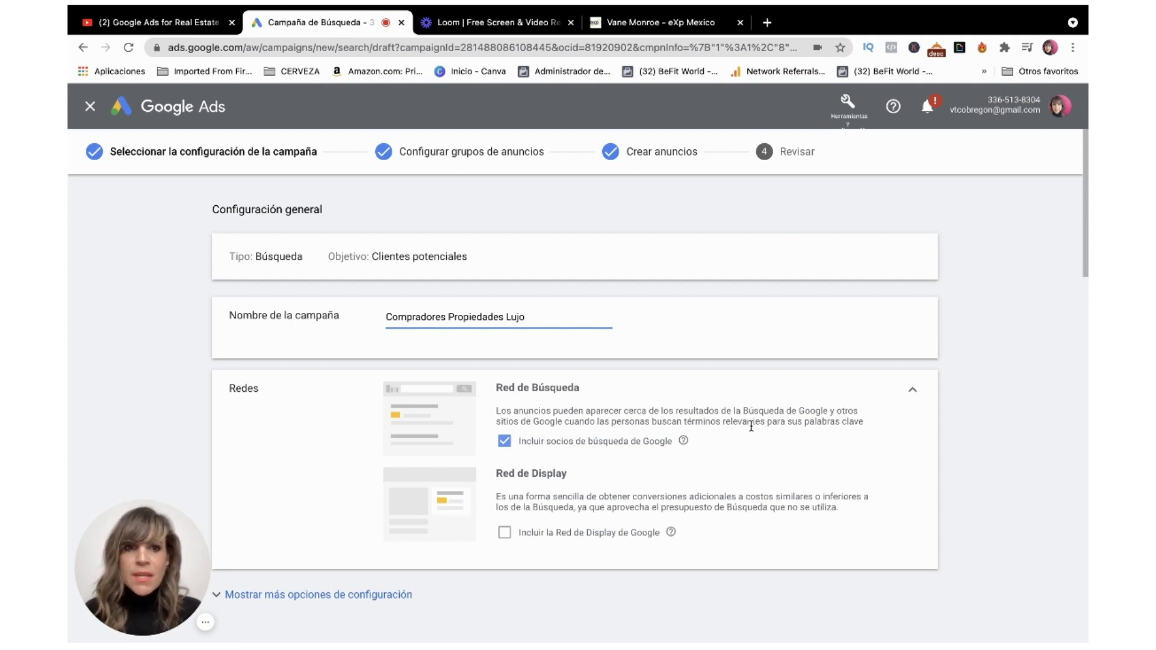
- Collapse the Redes section, keeping the search network and search partners selected
scroll(783, 471, "down", 1)
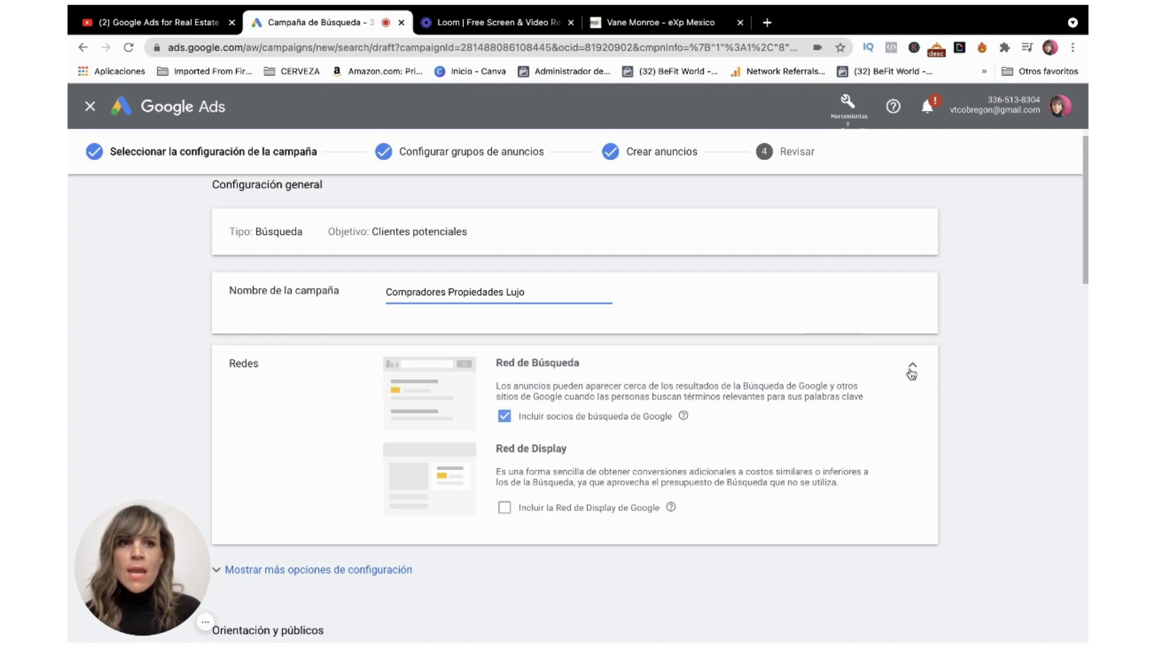
left_click(913, 365)
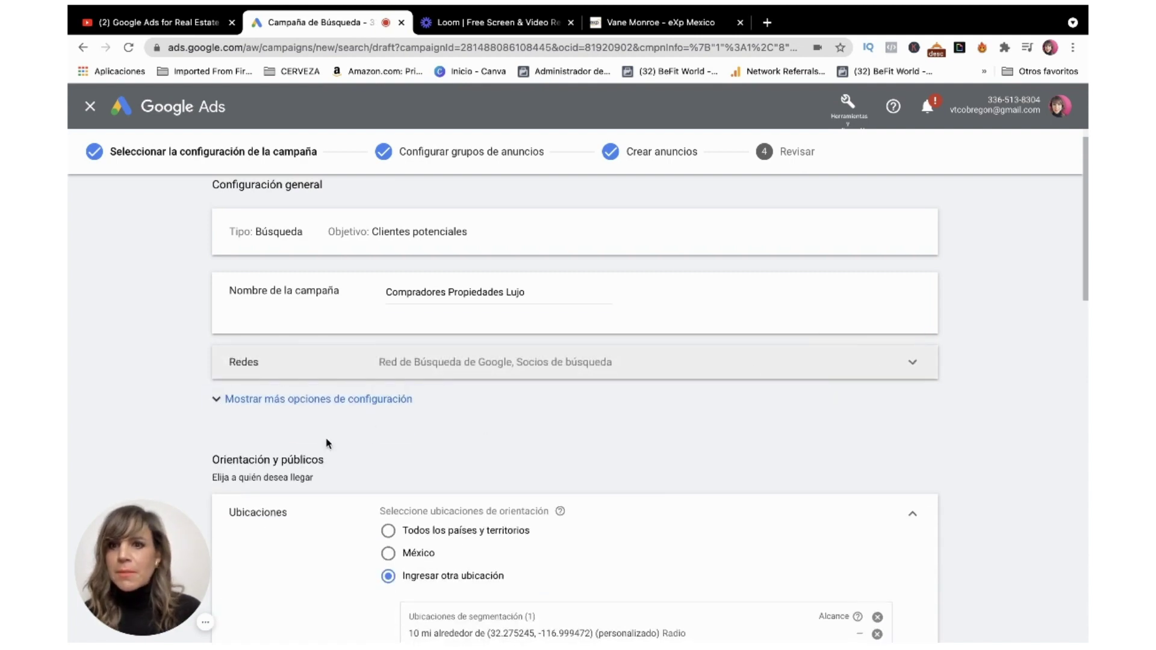
- Try México as the campaign's target location, and switch back to entering another location
scroll(341, 448, "down", 2)
scroll(340, 448, "down", 3)
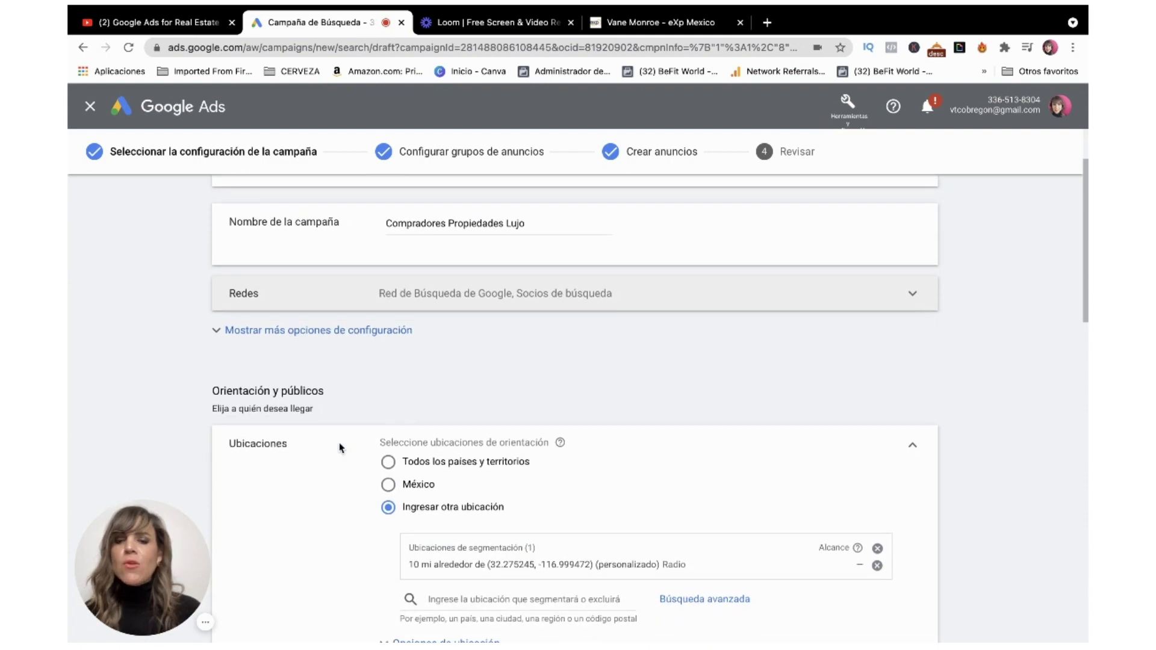
left_click(397, 480)
left_click(390, 454)
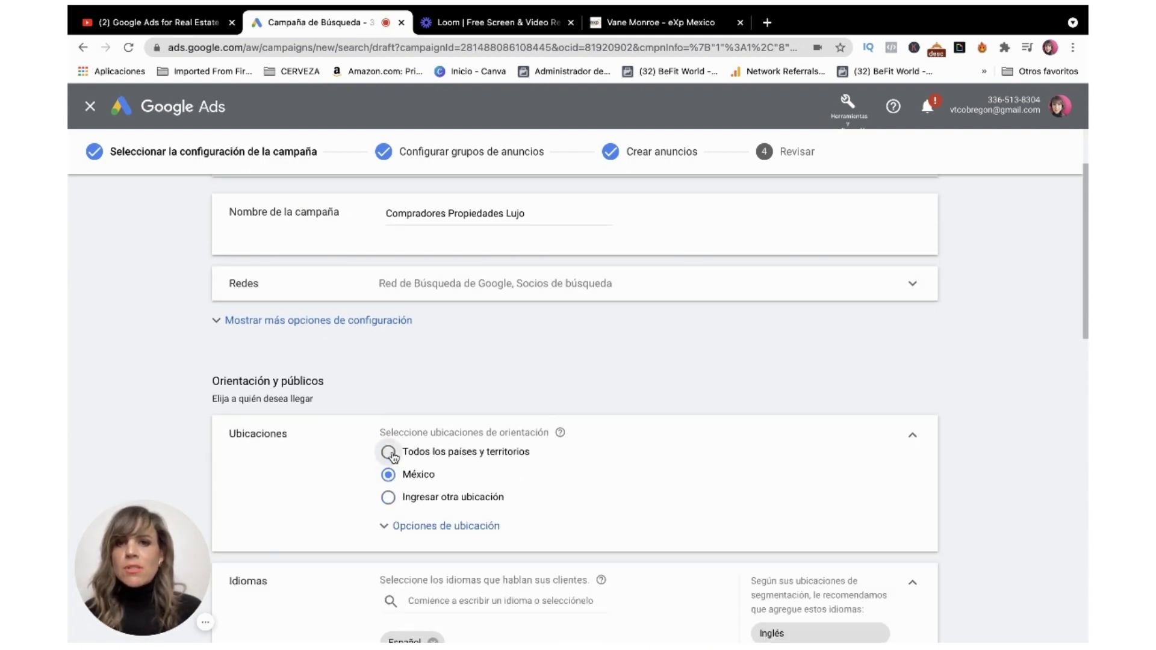
left_click(389, 476)
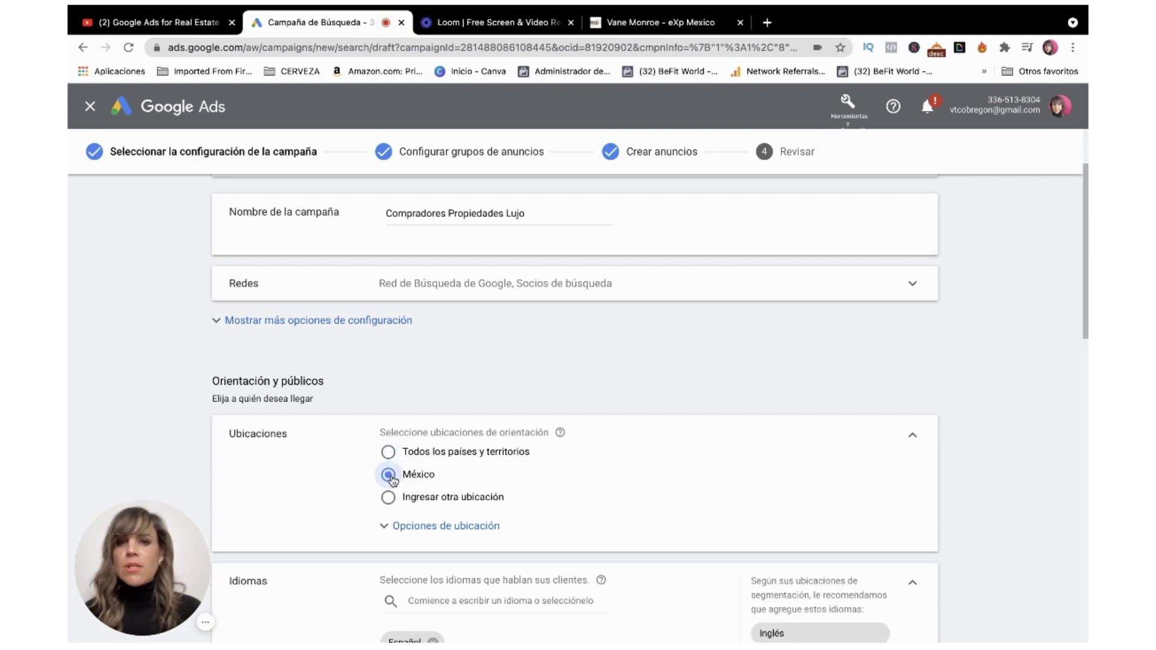
left_click(388, 499)
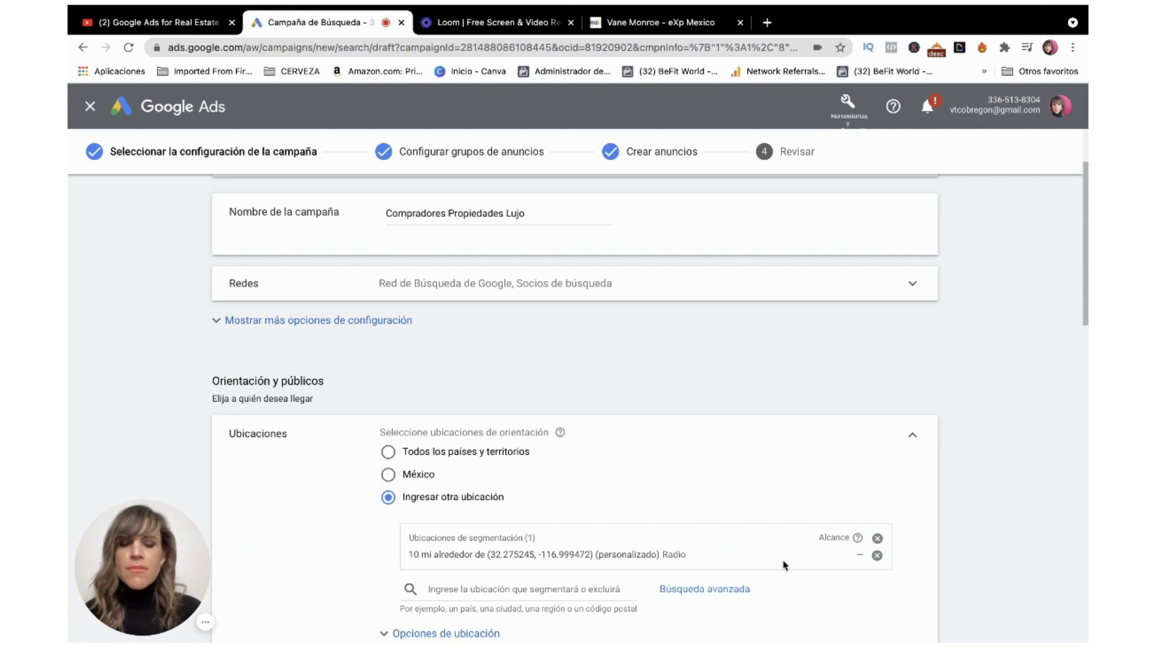
- Clear the saved target location and target the municipality of Tijuana, Baja California, México instead
scroll(783, 563, "down", 2)
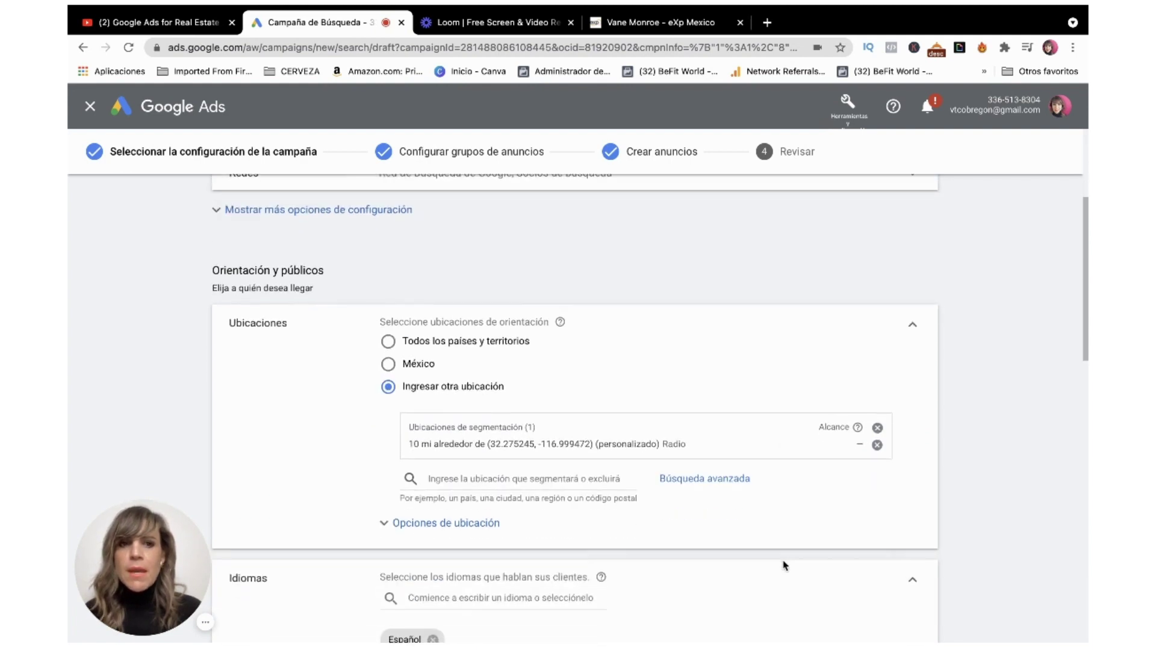
left_click(877, 429)
left_click(565, 419)
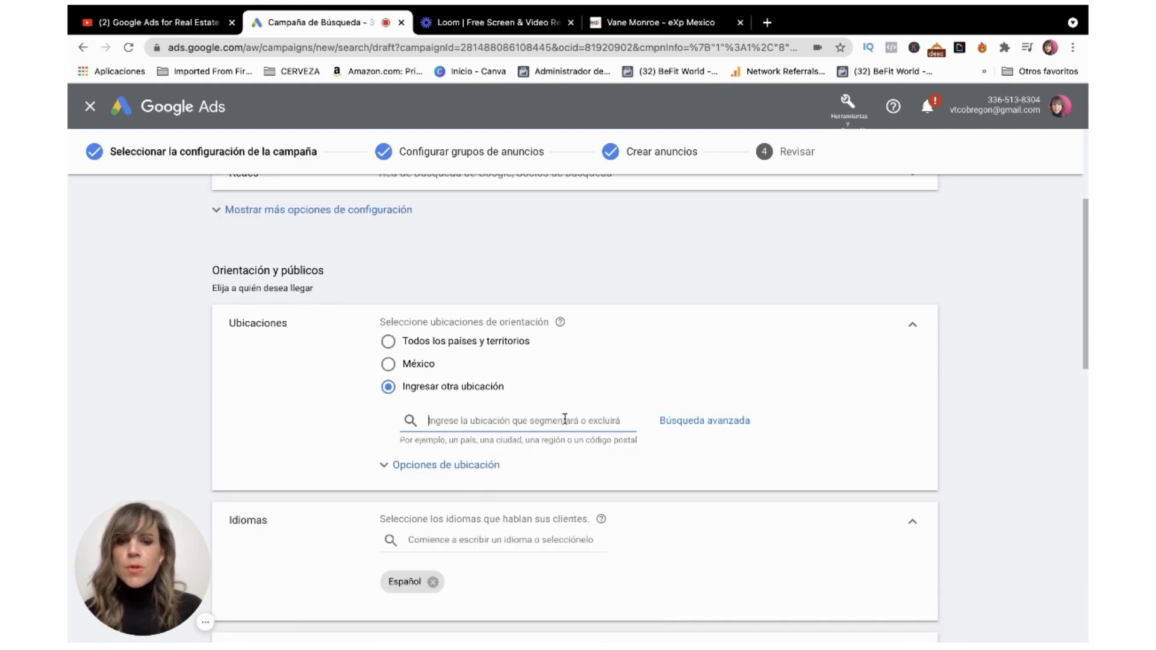
type("tijuan")
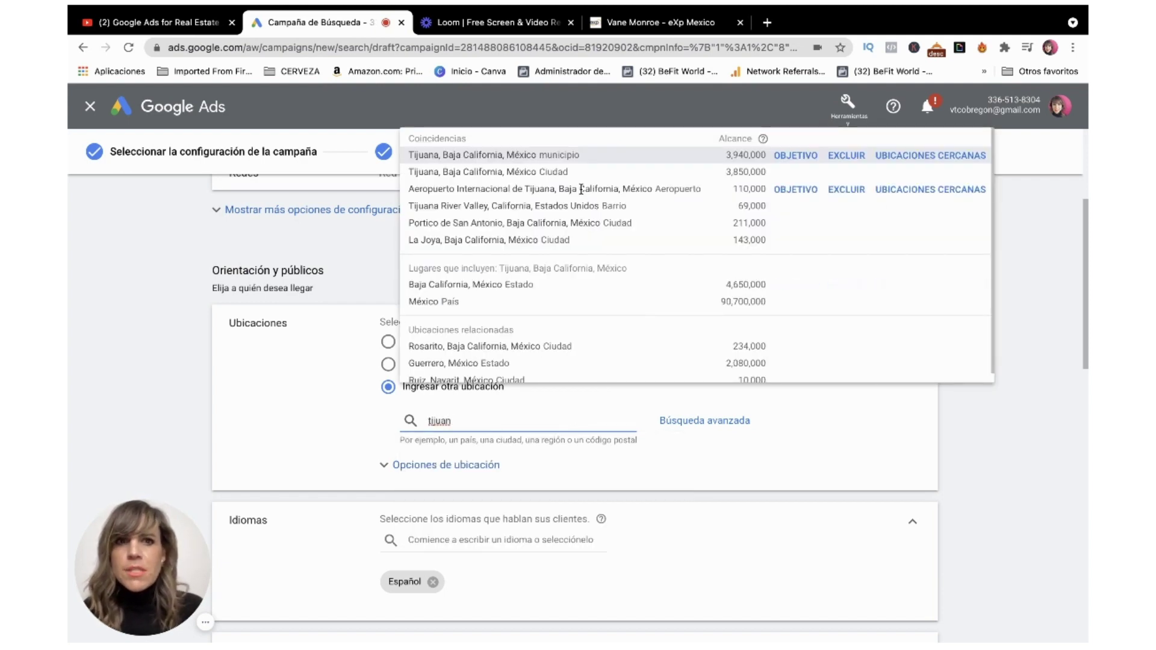
left_click(558, 157)
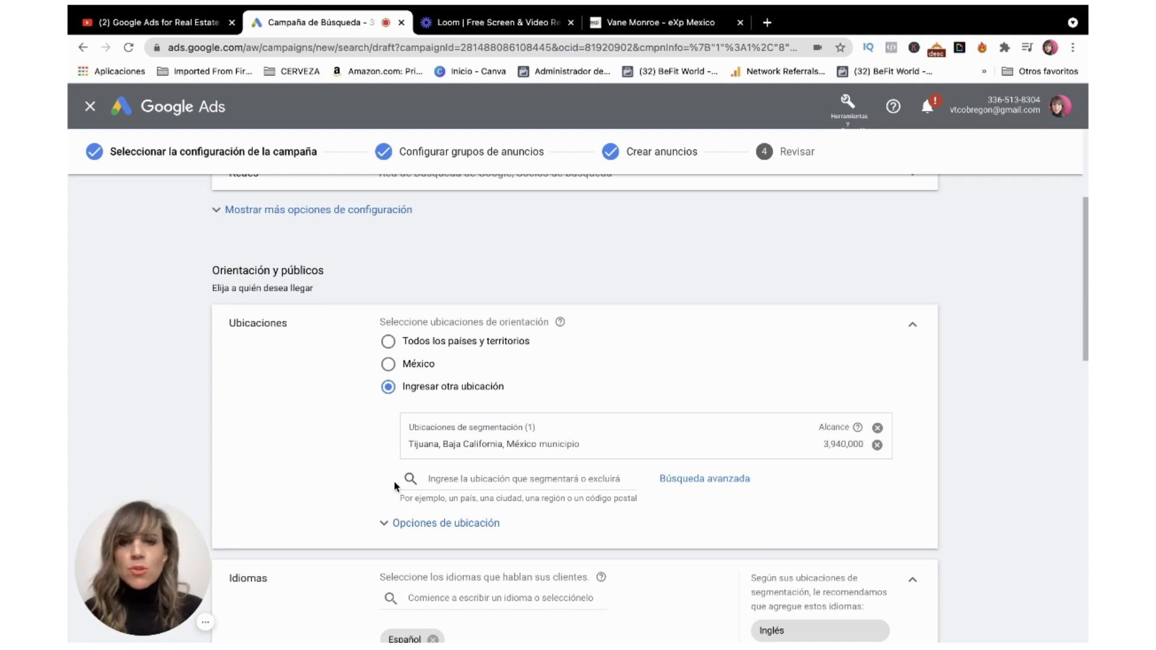
- Switch the advanced location search to radius targeting and clear the Tijuana municipality from the targeted locations
left_click(499, 479)
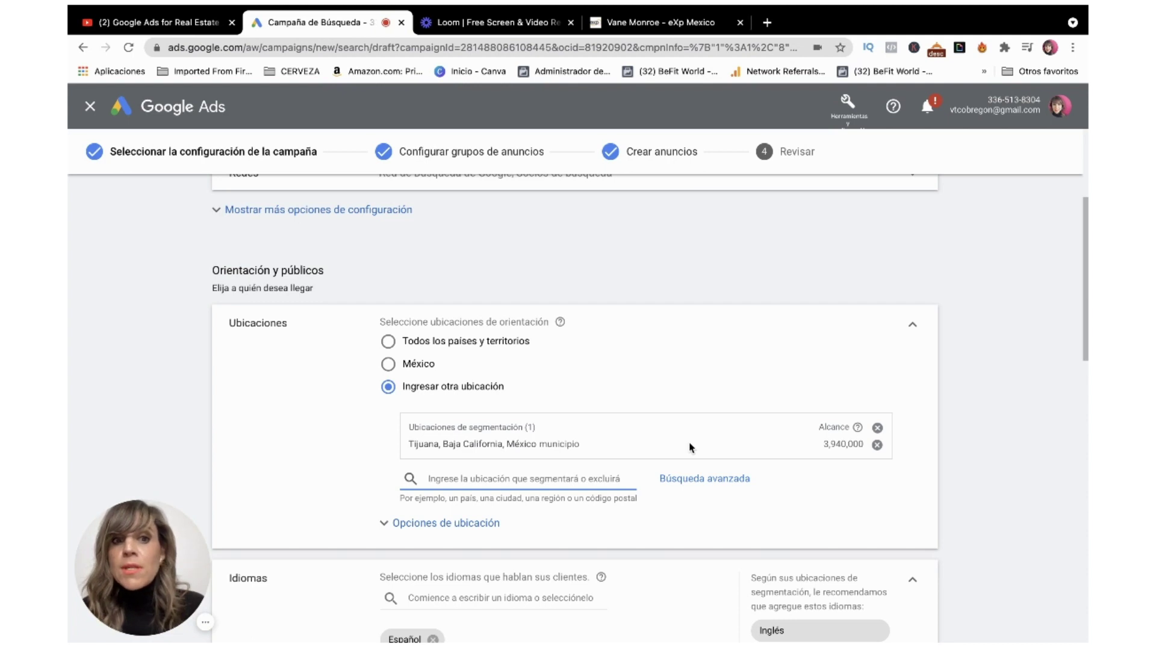
left_click(693, 478)
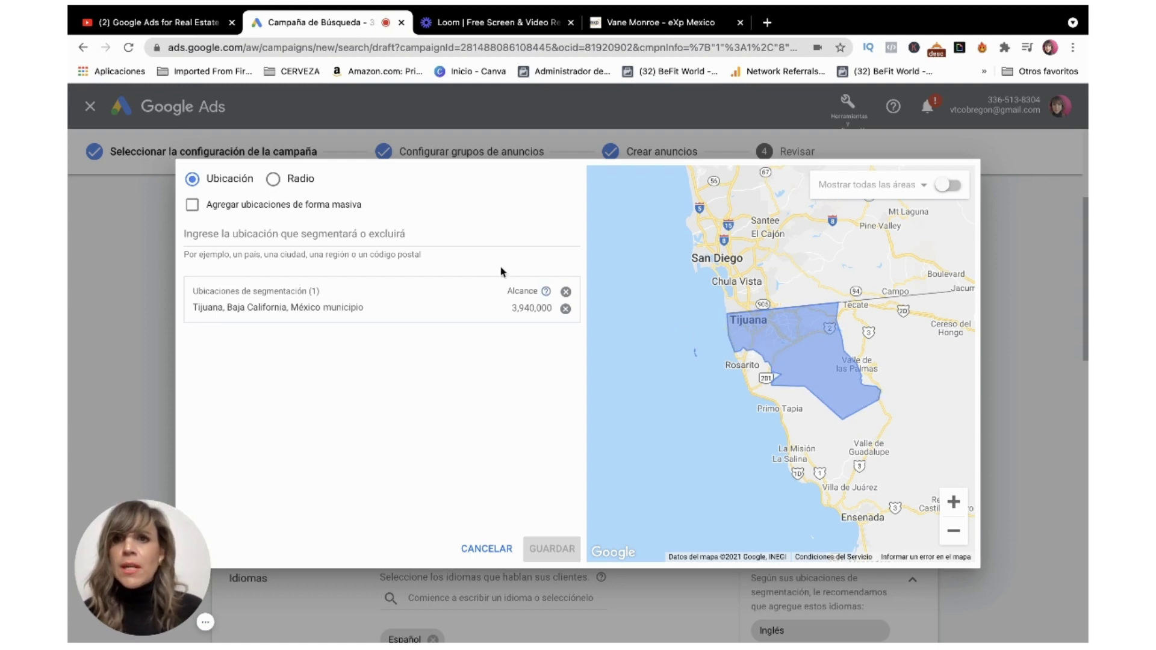
left_click(273, 180)
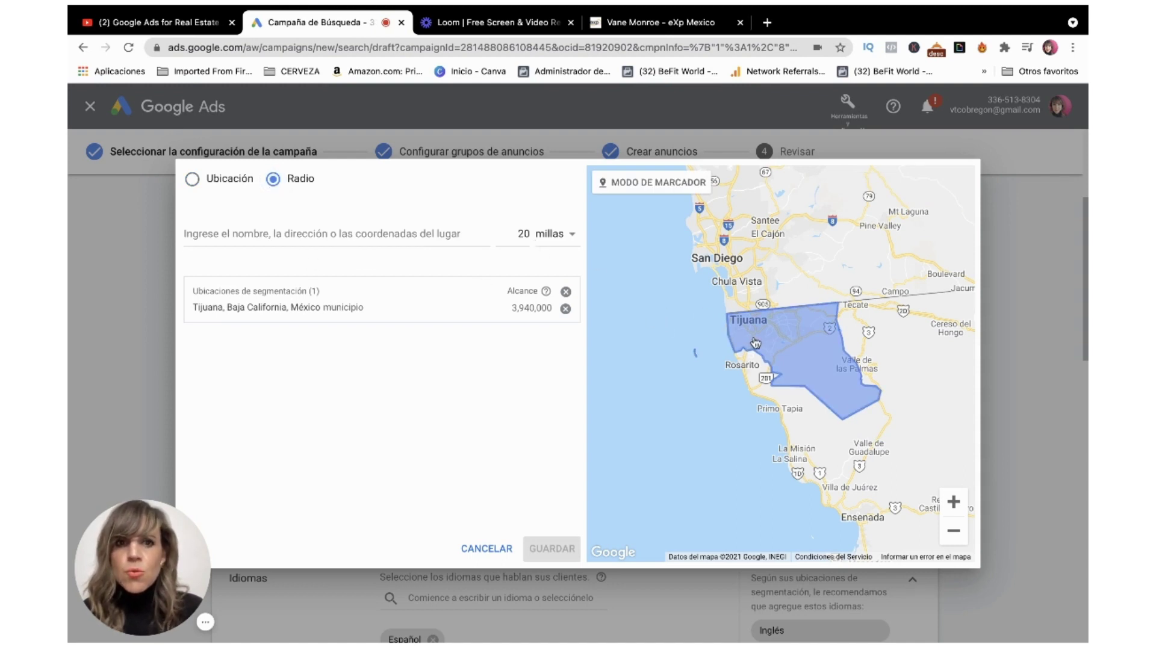
left_click(566, 294)
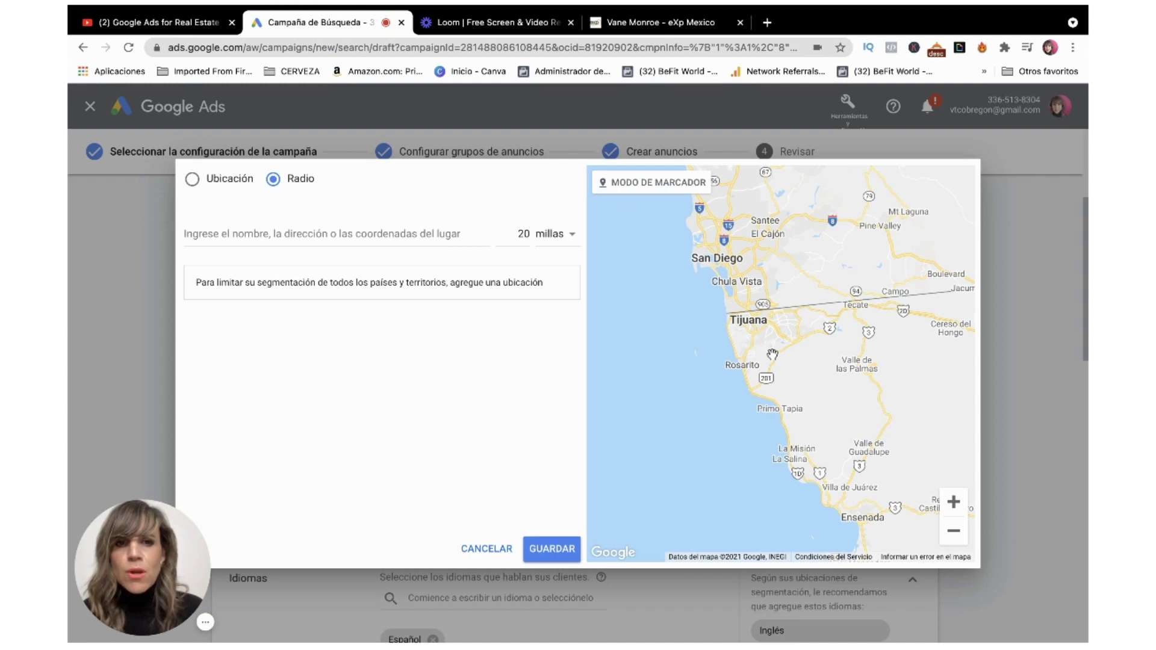
- Place a map marker just above Rosarito and target a 20-mile radius around it
left_click(645, 191)
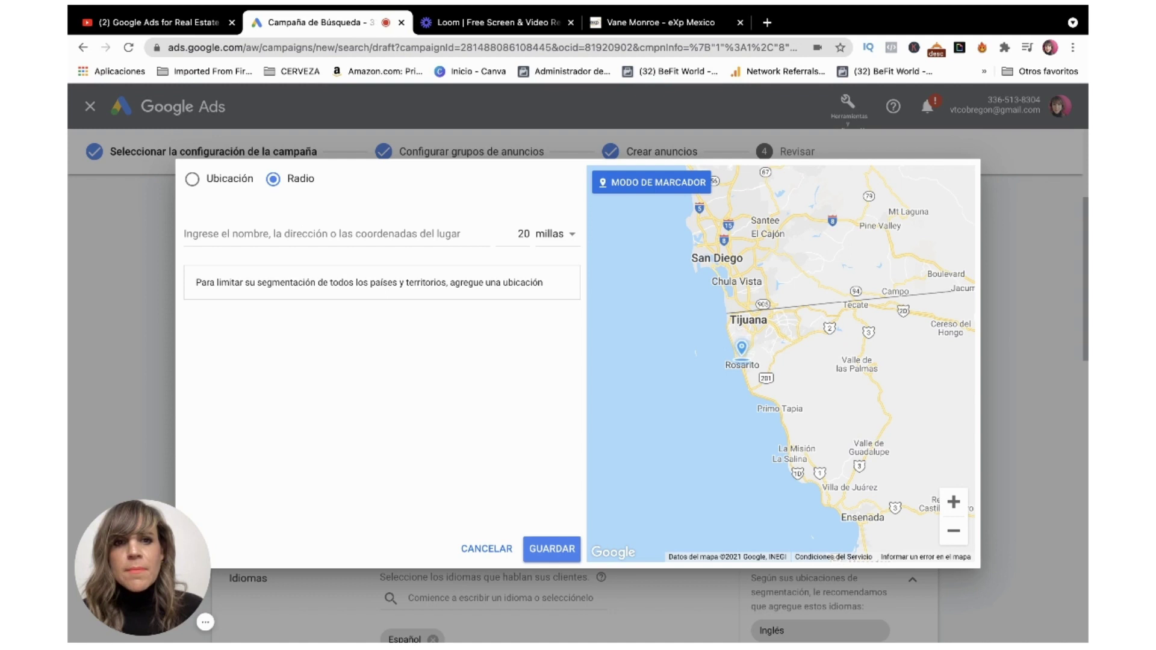
left_click(741, 353)
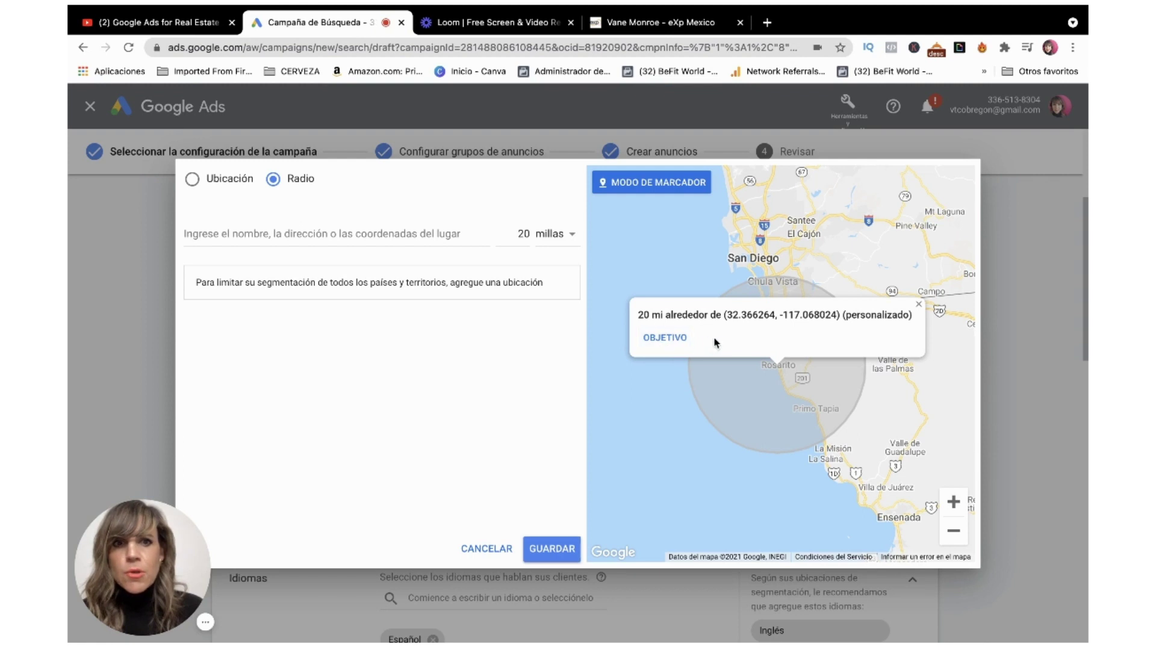
left_click(665, 337)
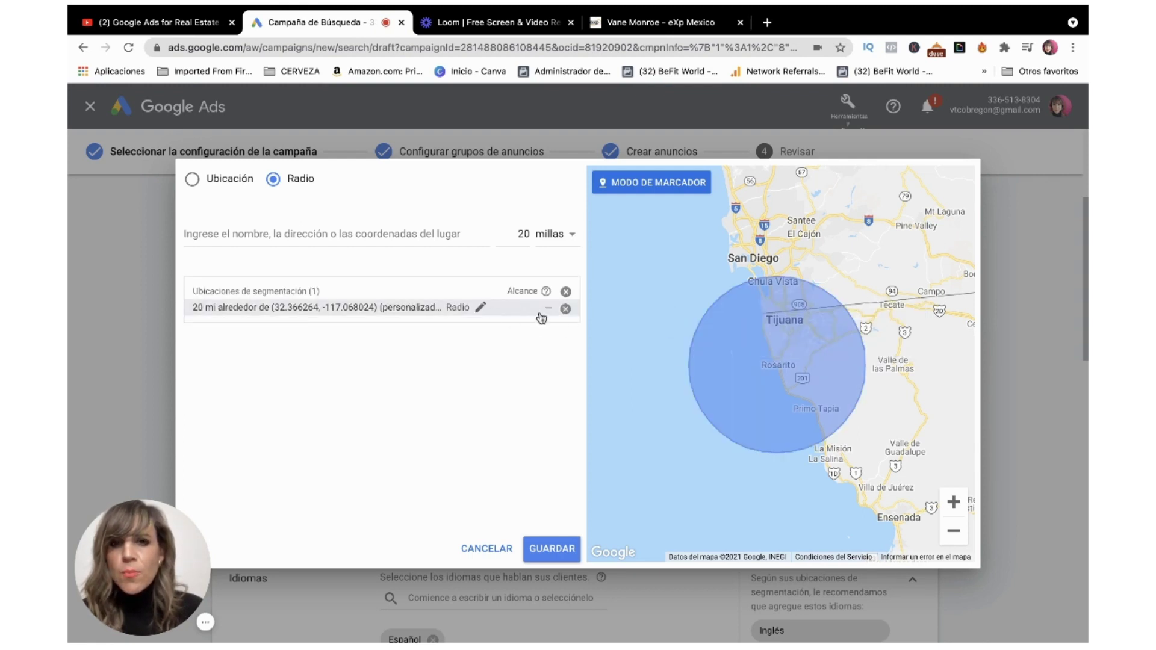
- Set the targeting radius around Rosarito to 30 km and save the location settings
left_click(482, 308)
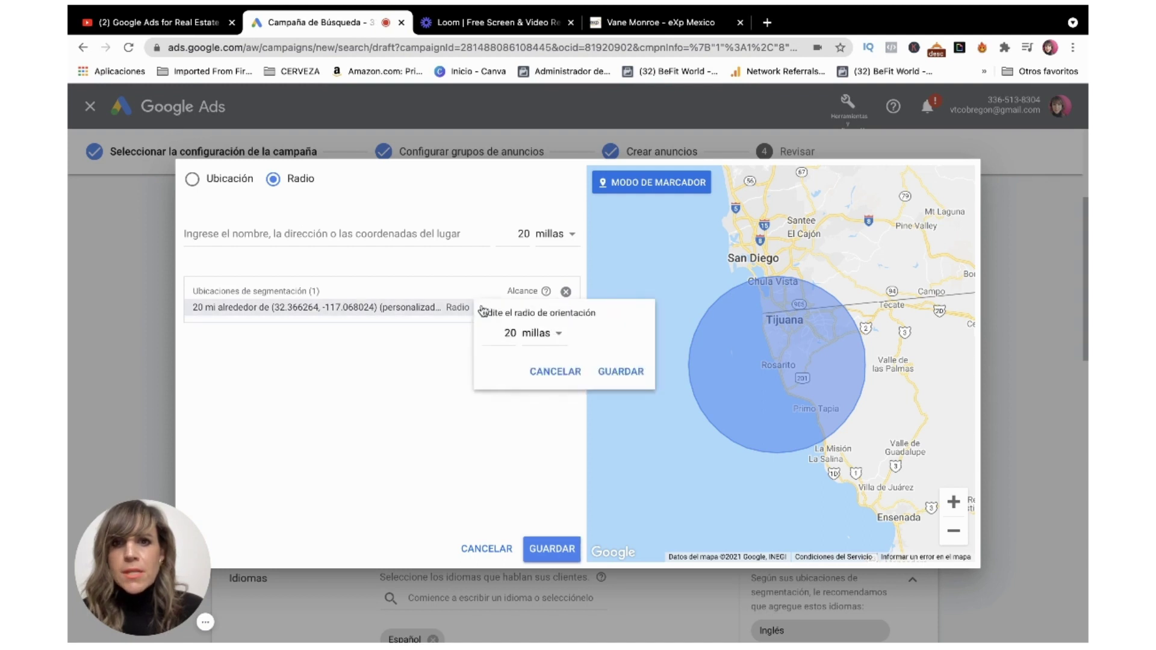
left_click(551, 333)
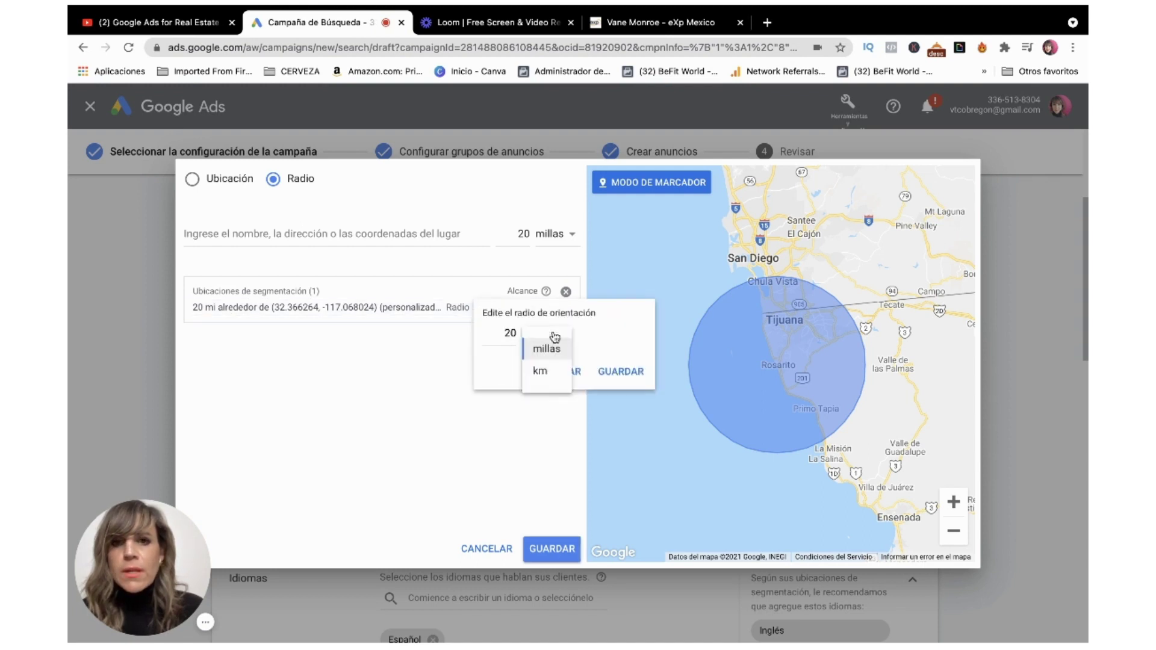
left_click(543, 376)
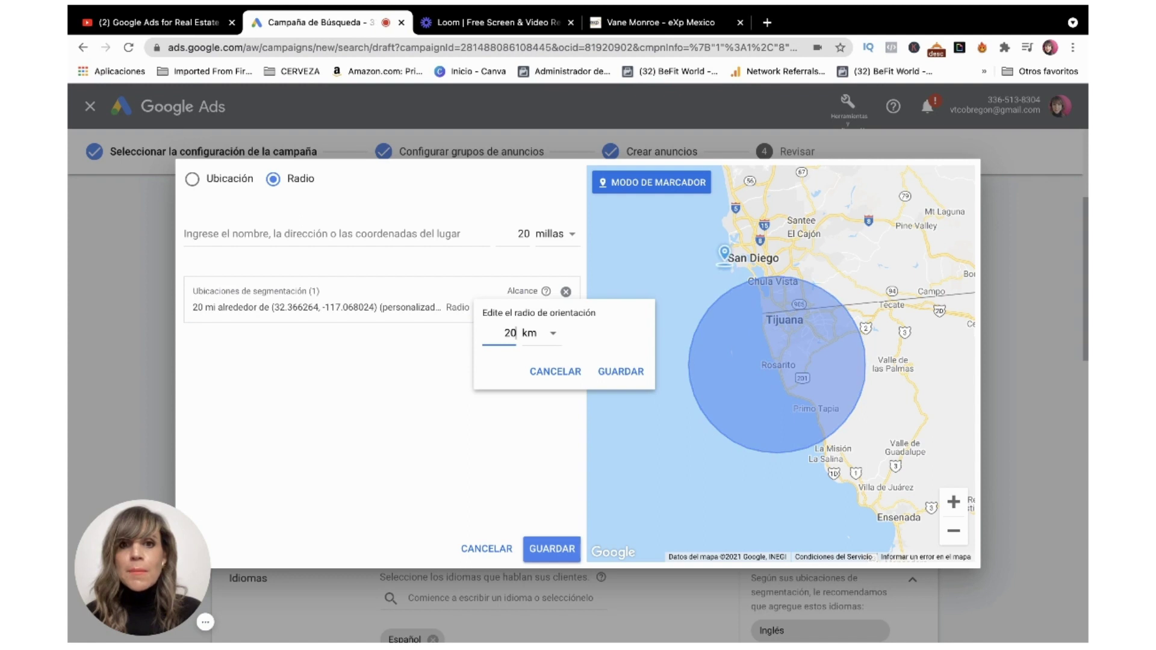
key("BackSpace")
key("BackSpace")
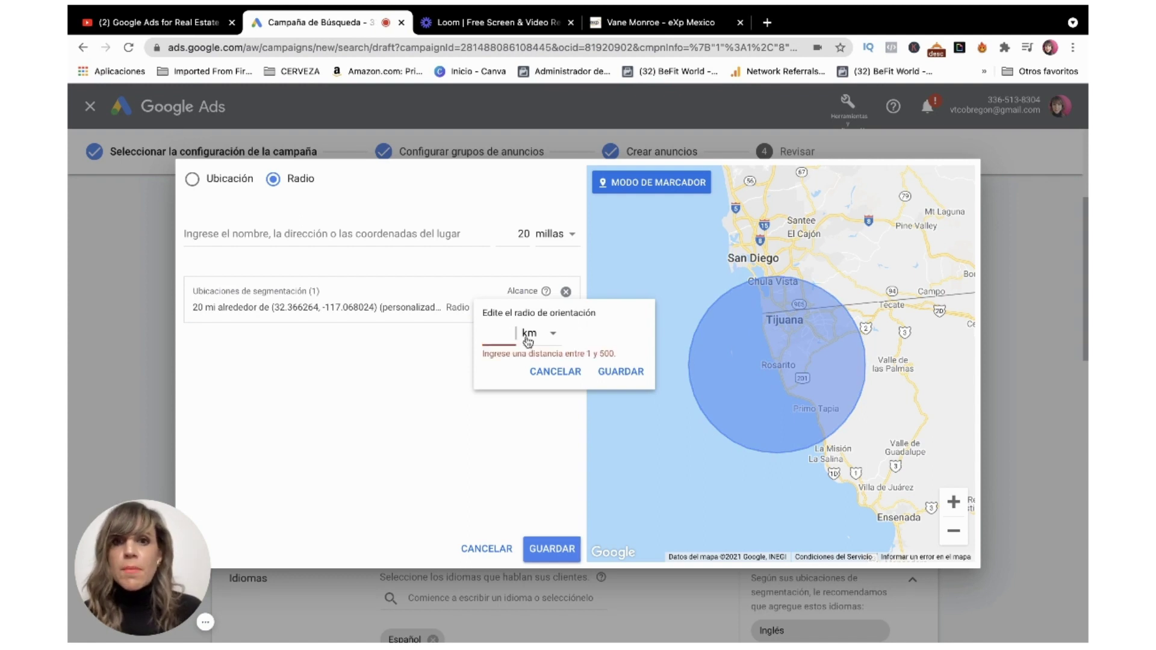
type("30")
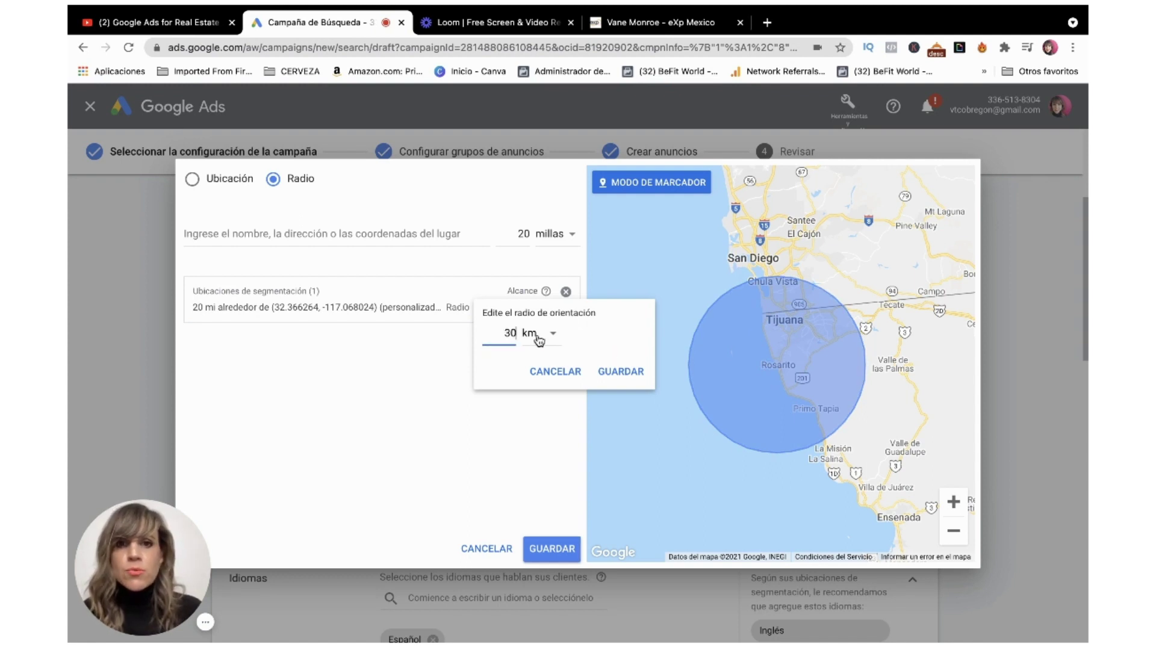
left_click(621, 371)
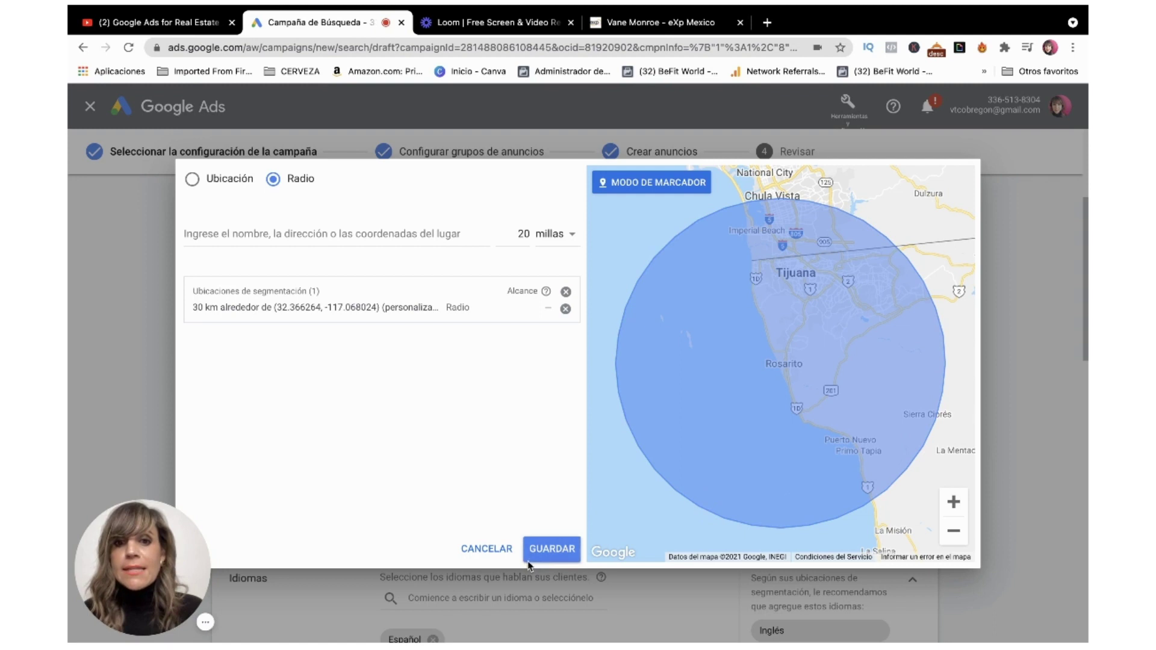
left_click(546, 551)
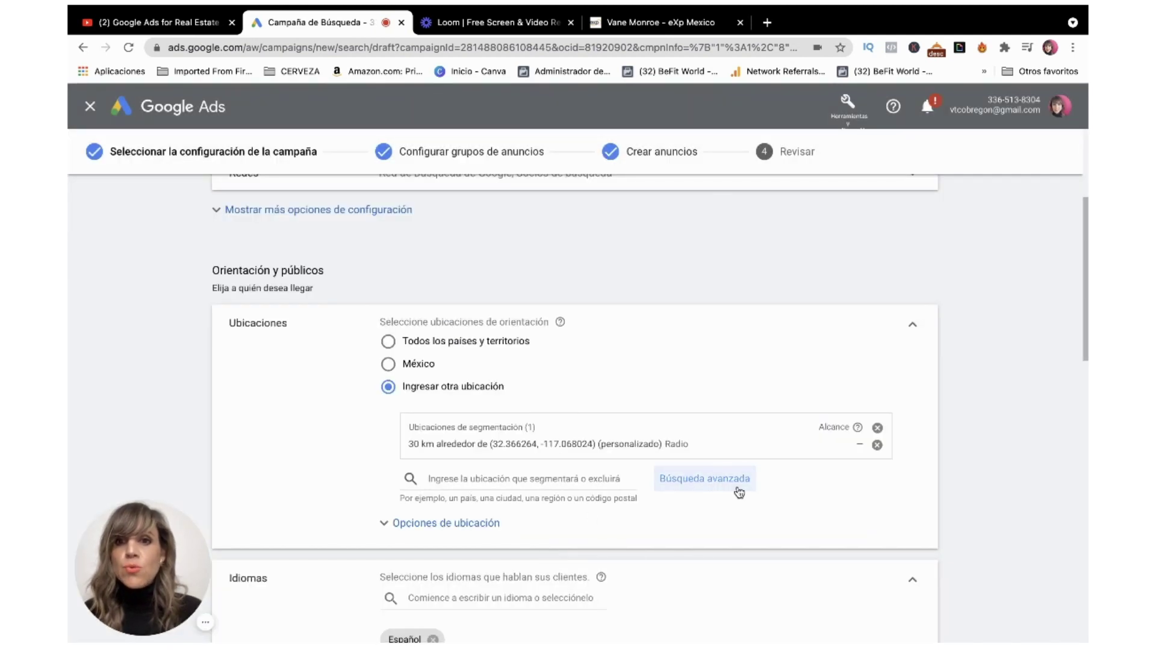
- Try adding Inglés to the campaign languages, and deselect it so only Español is used
scroll(739, 493, "down", 2)
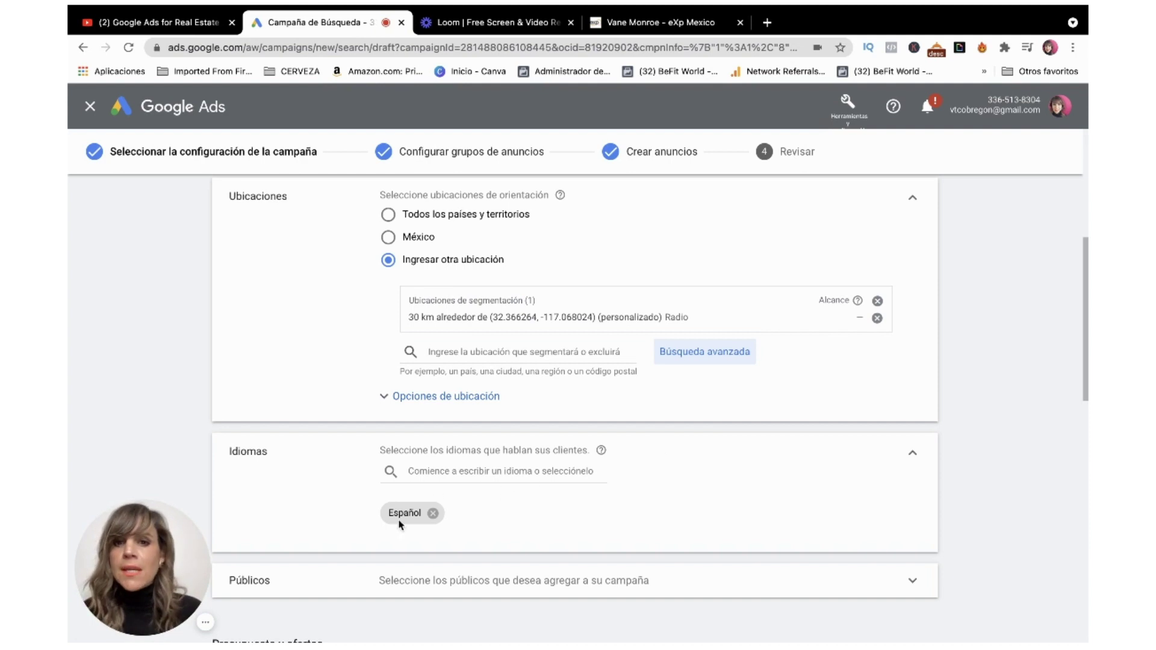
left_click(473, 475)
type("in")
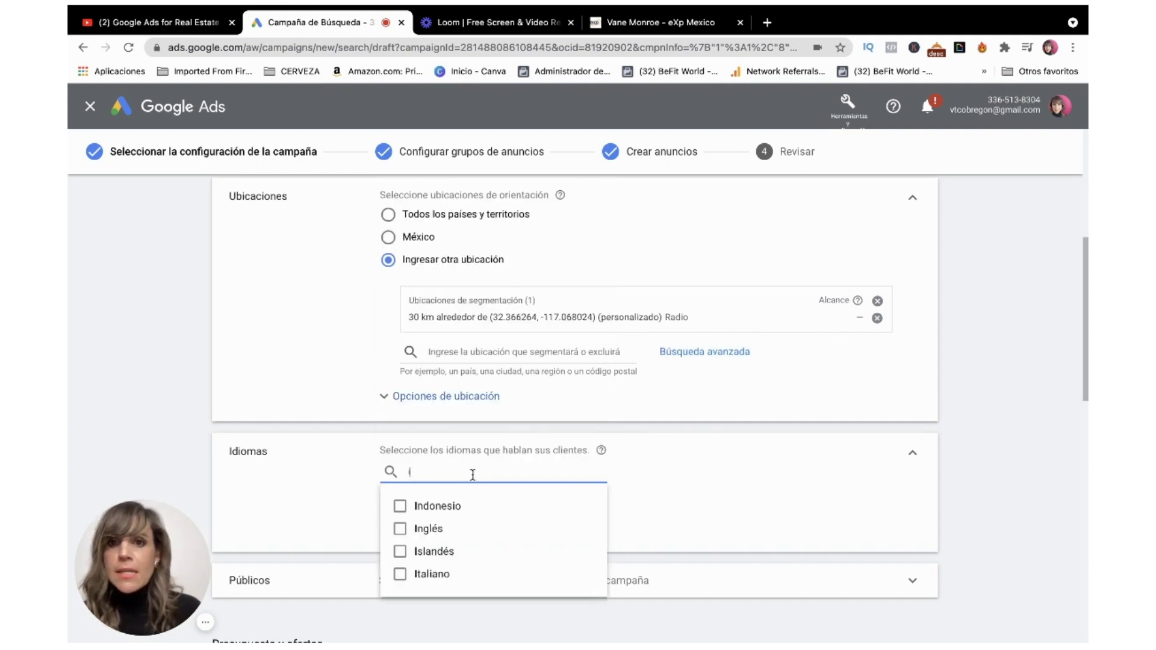
left_click(401, 531)
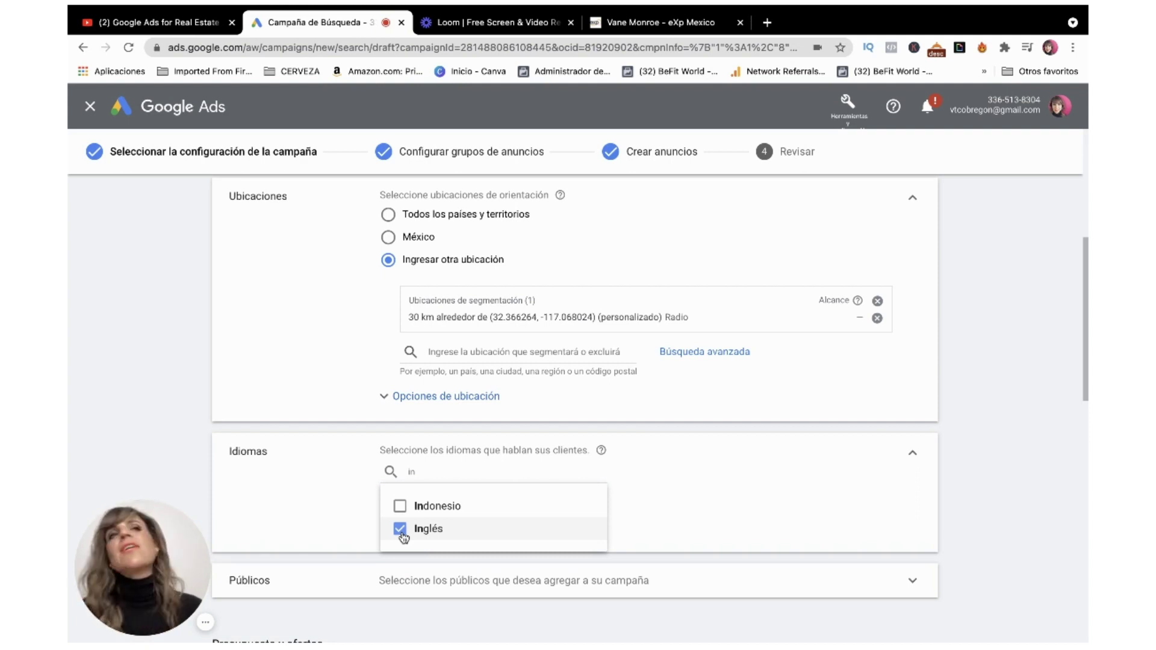
left_click(401, 532)
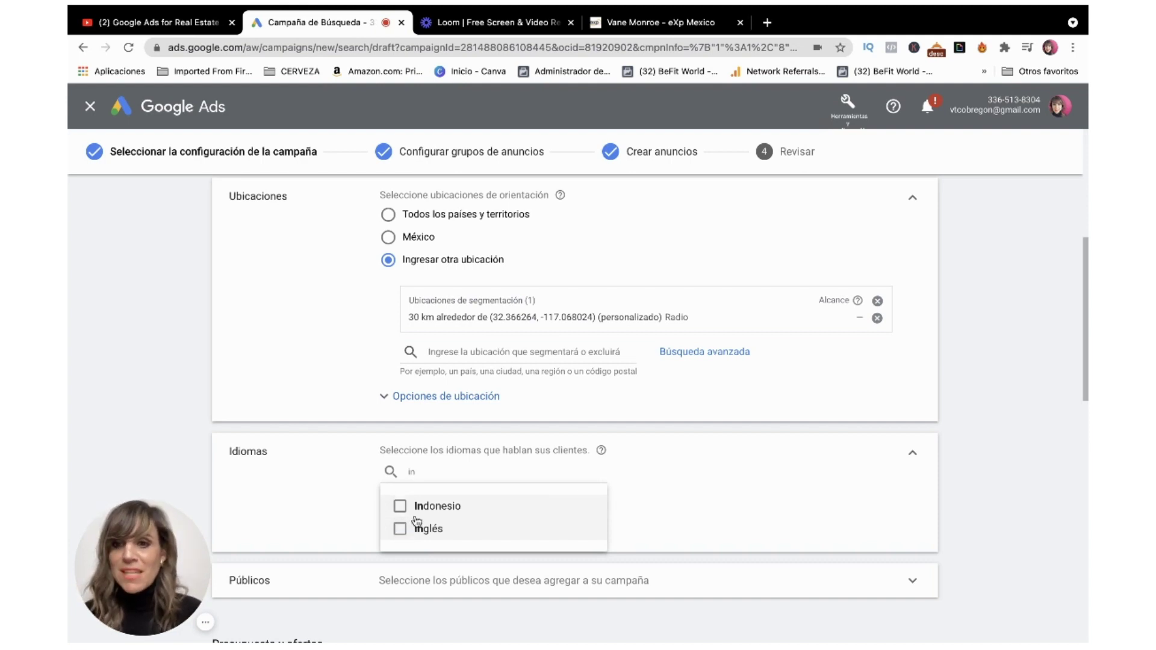
left_click(738, 483)
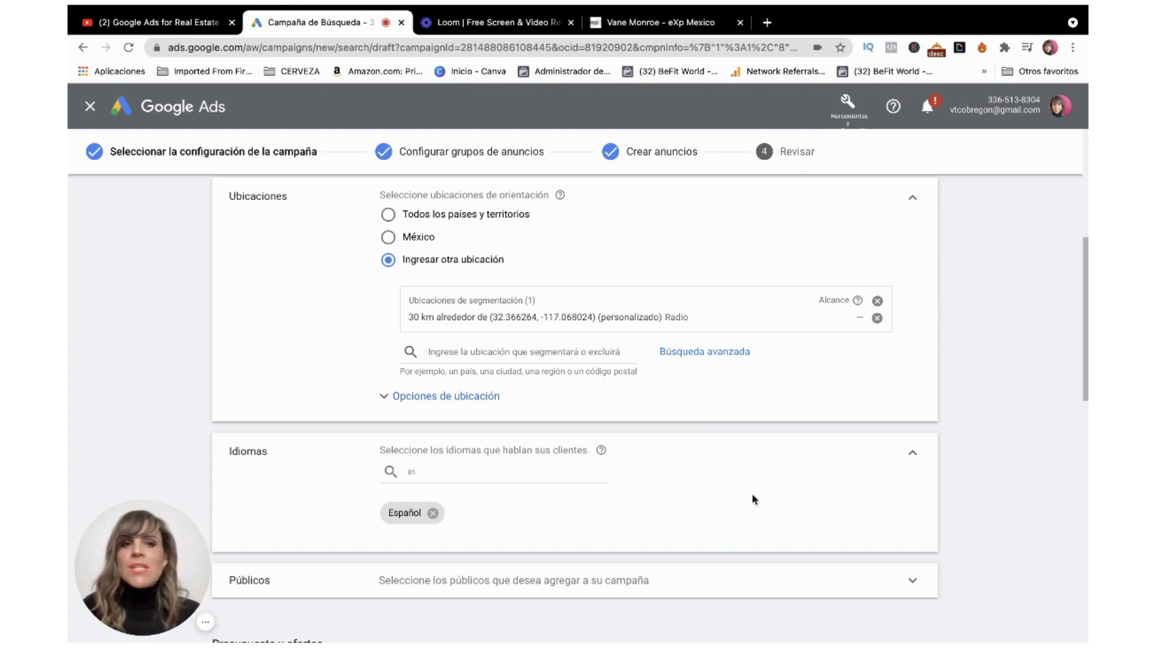
- Collapse the Idiomas section, expand Públicos and search the audiences for "bienes raices"
left_click(914, 455)
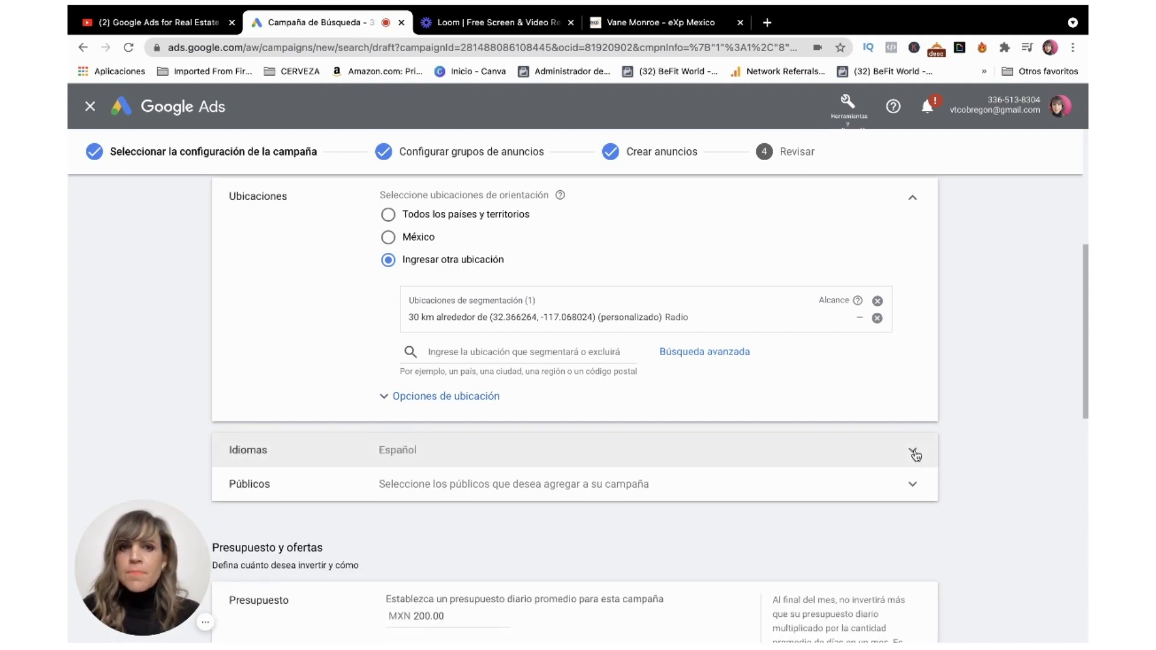
left_click(912, 484)
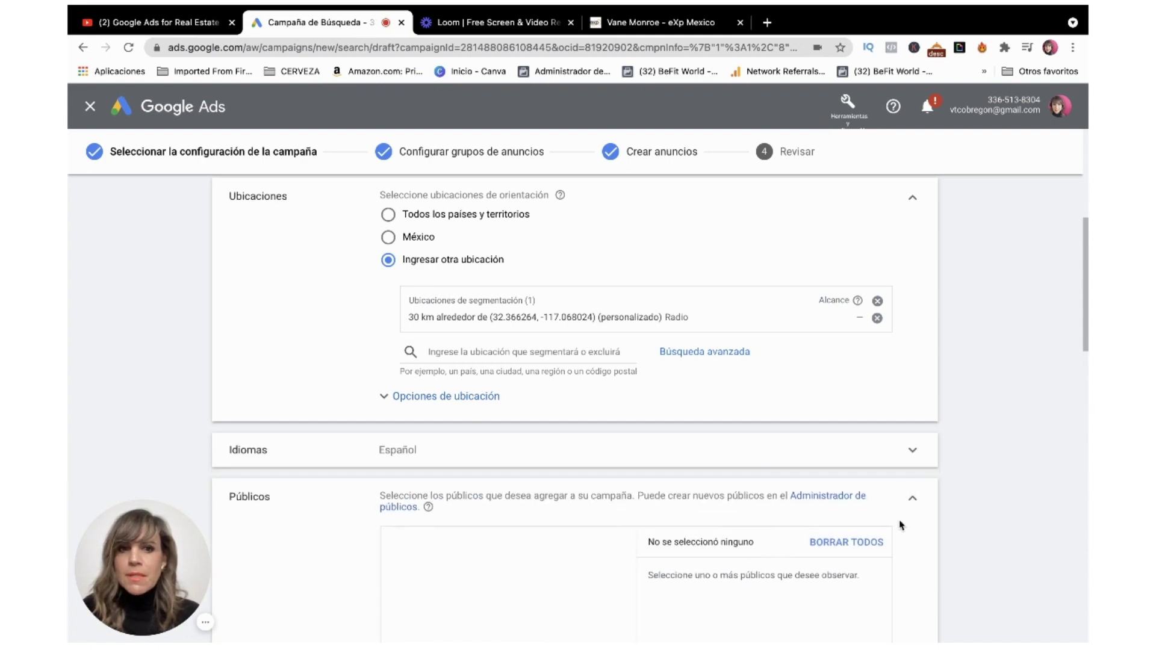
scroll(900, 525, "down", 3)
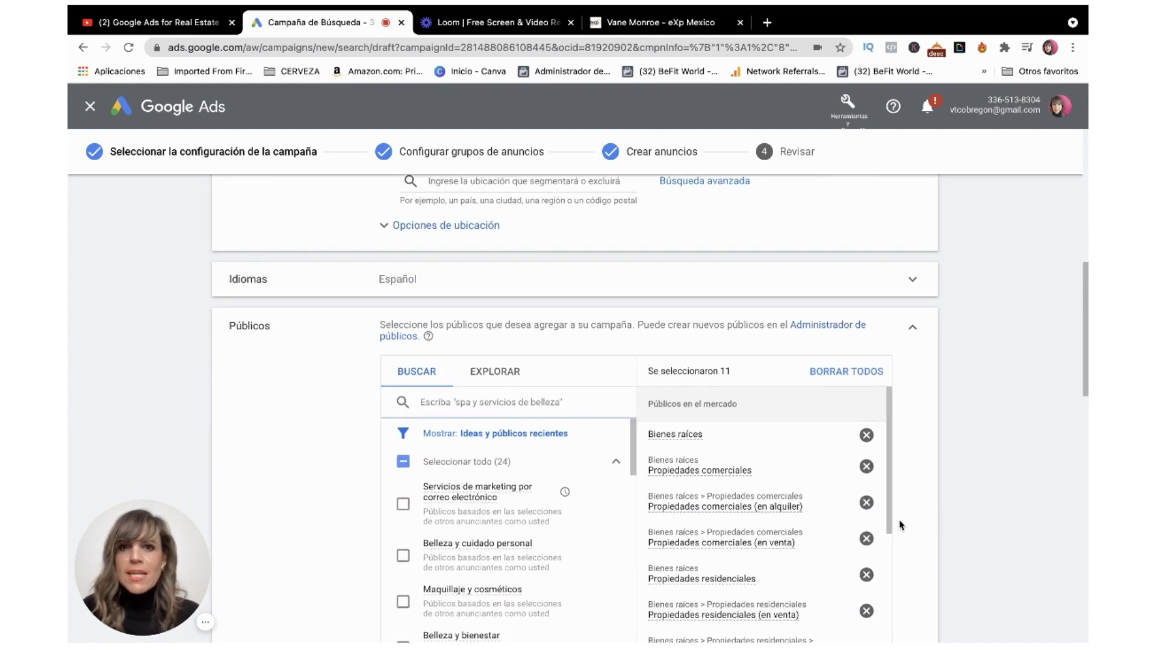
scroll(900, 525, "up", 1)
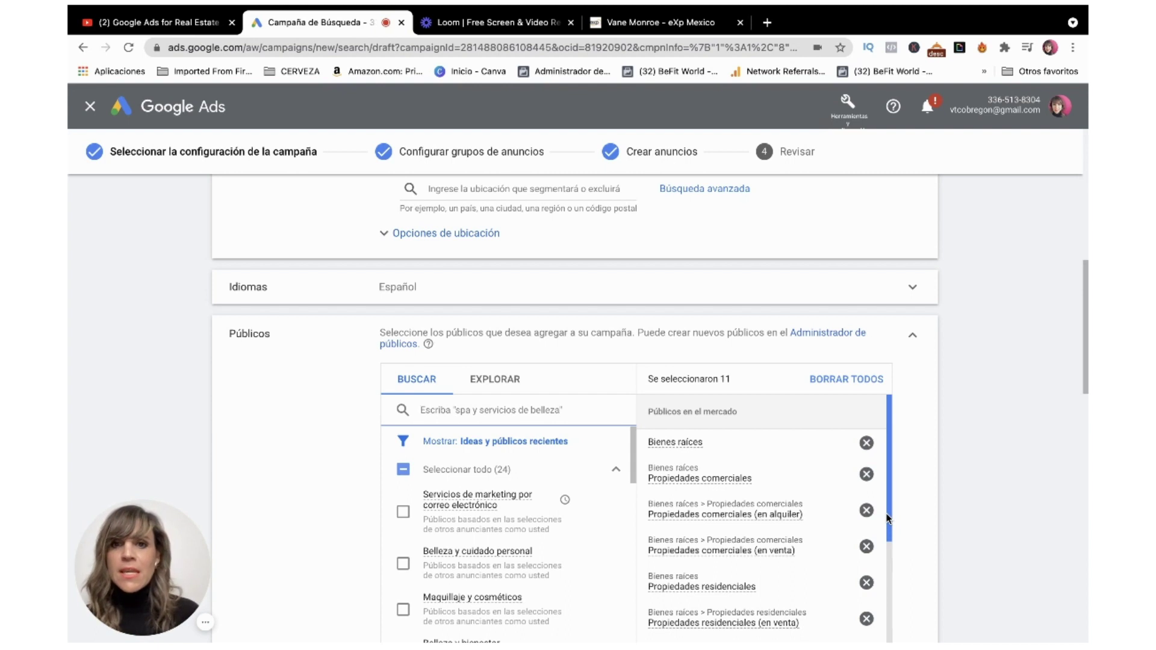
type("bienes raices")
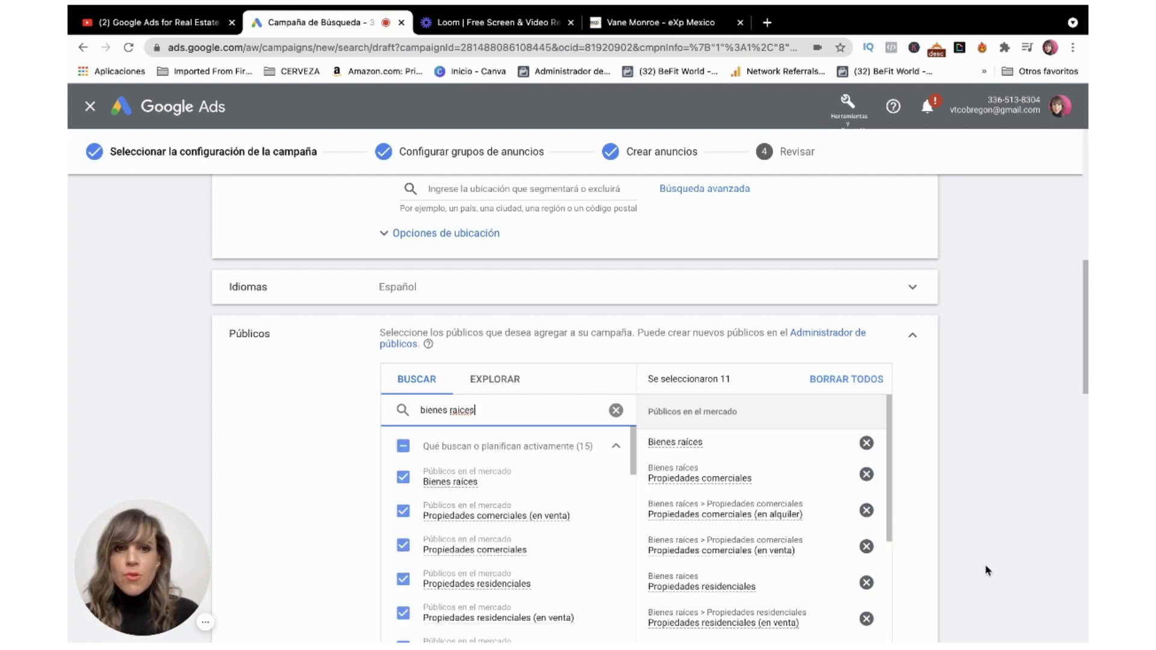
scroll(987, 570, "down", 1)
scroll(985, 571, "down", 2)
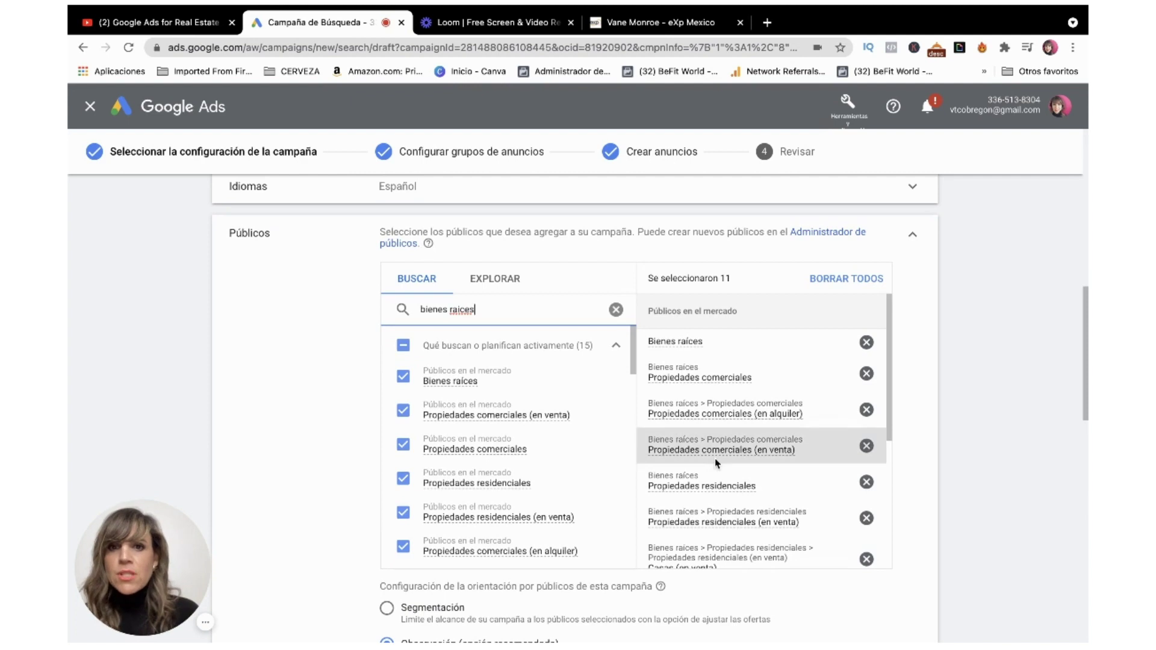
- In the "bienes raices" audience results, deselect Propiedades comerciales (en venta) and Propiedades comerciales
mouse_move(456, 383)
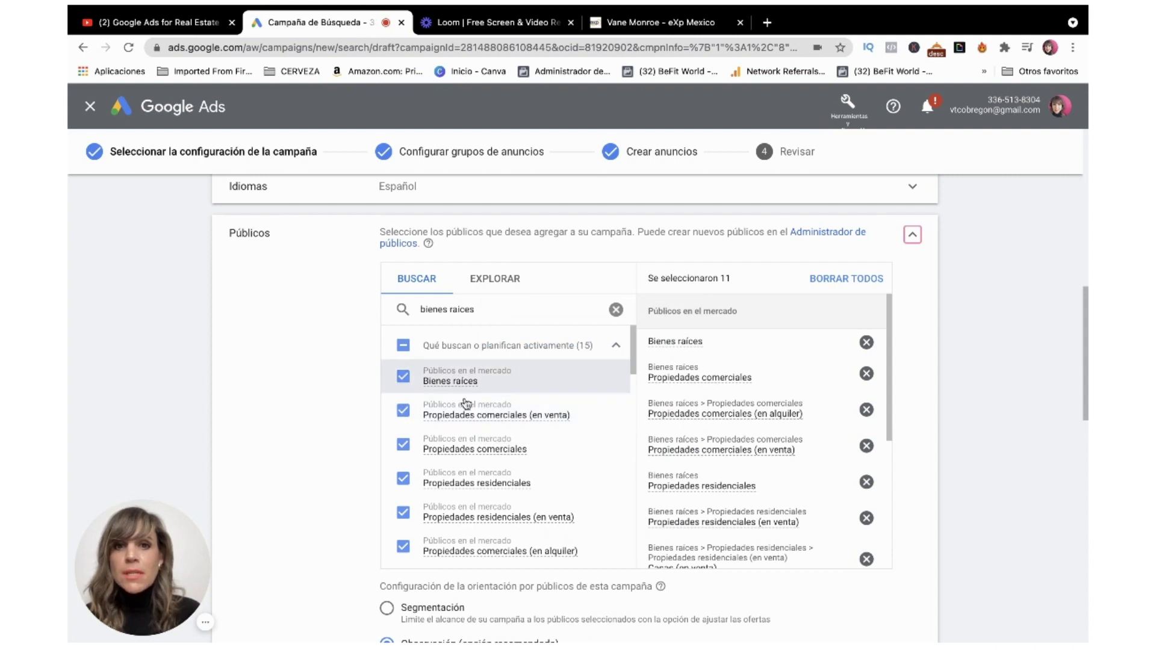
left_click(615, 310)
left_click(529, 310)
type("bienes raices")
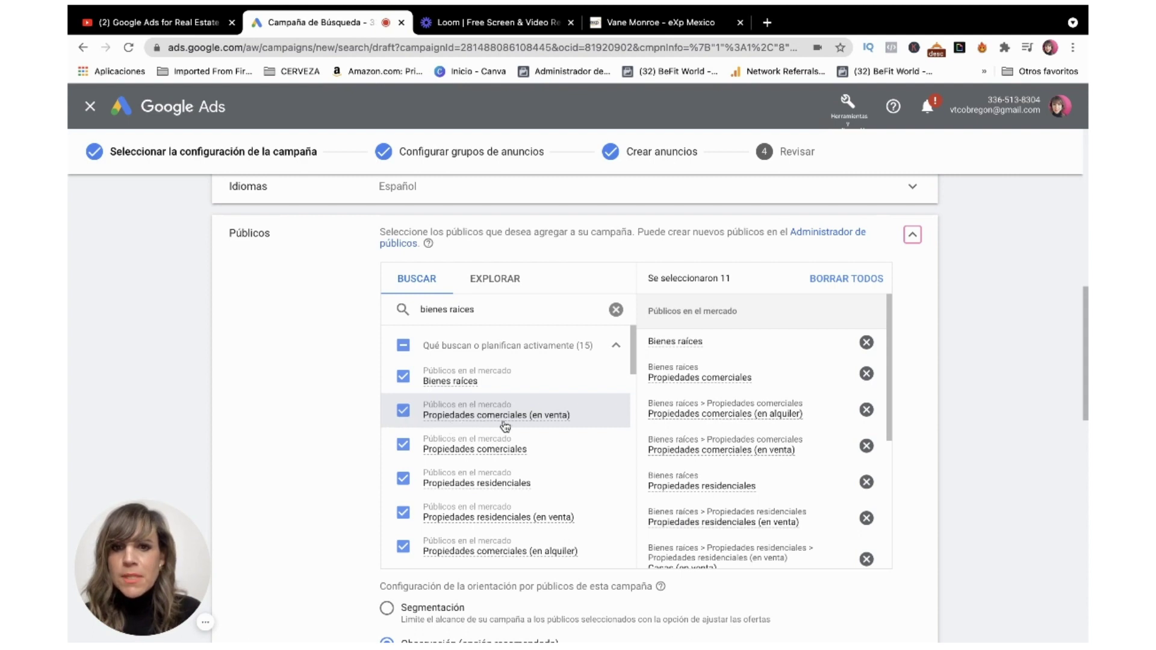
mouse_move(497, 415)
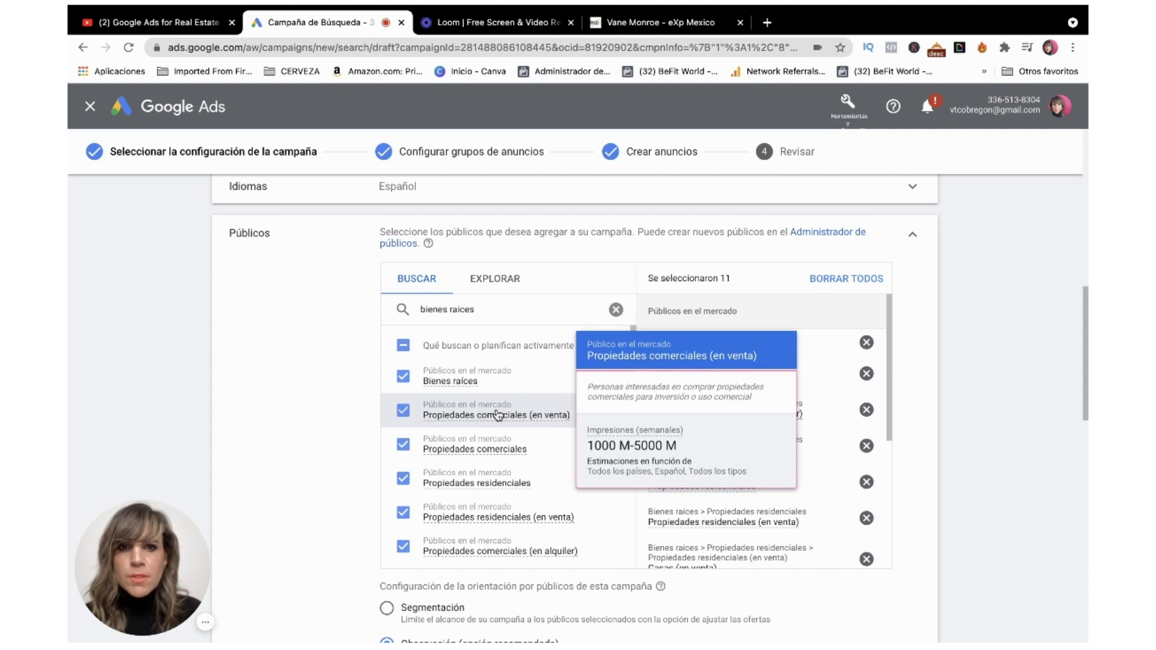
left_click(402, 411)
left_click(405, 446)
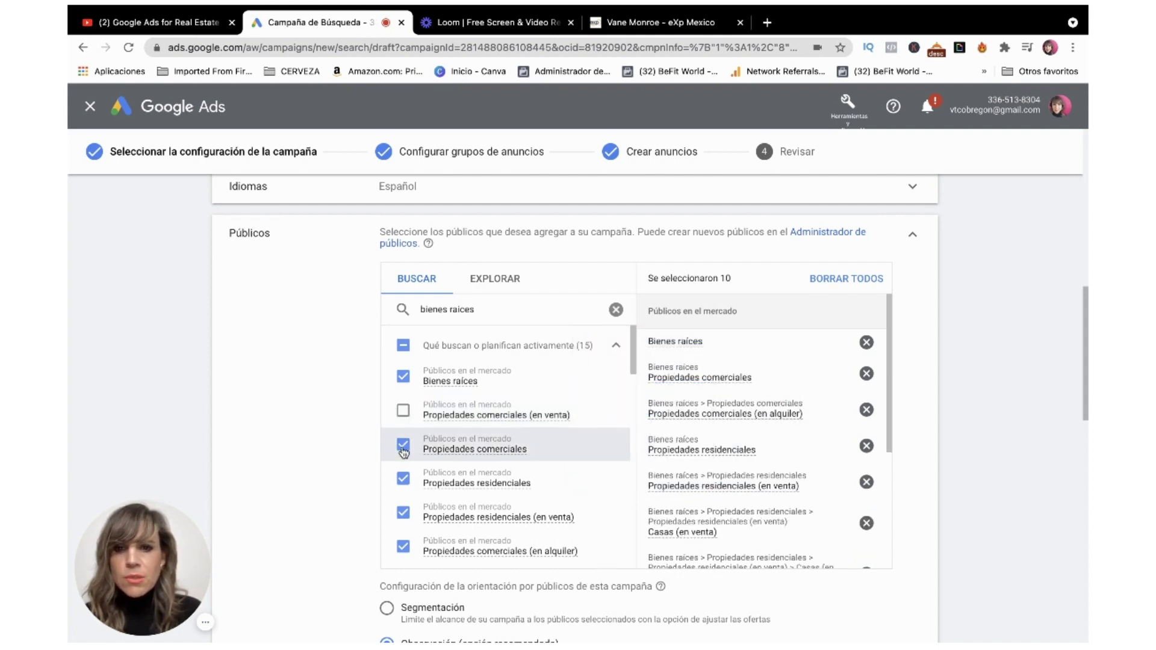
- Deselect the audiences Propiedades residenciales and Propiedades comerciales (en alquiler), and add Departamentos (en venta)
scroll(473, 479, "down", 2)
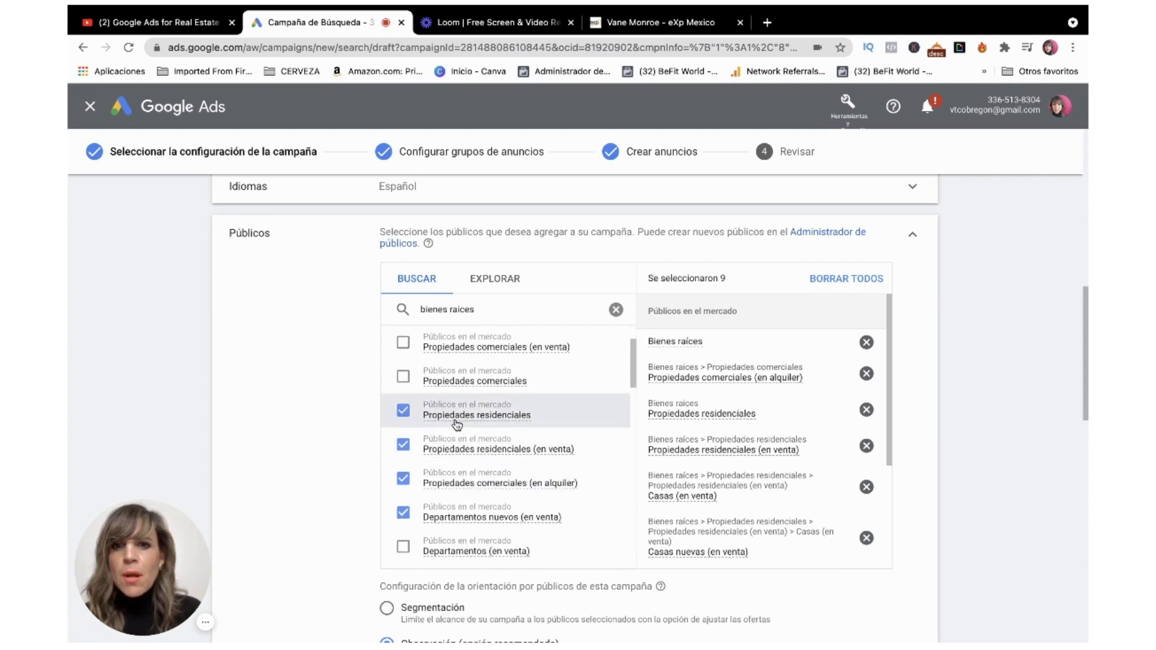
mouse_move(452, 415)
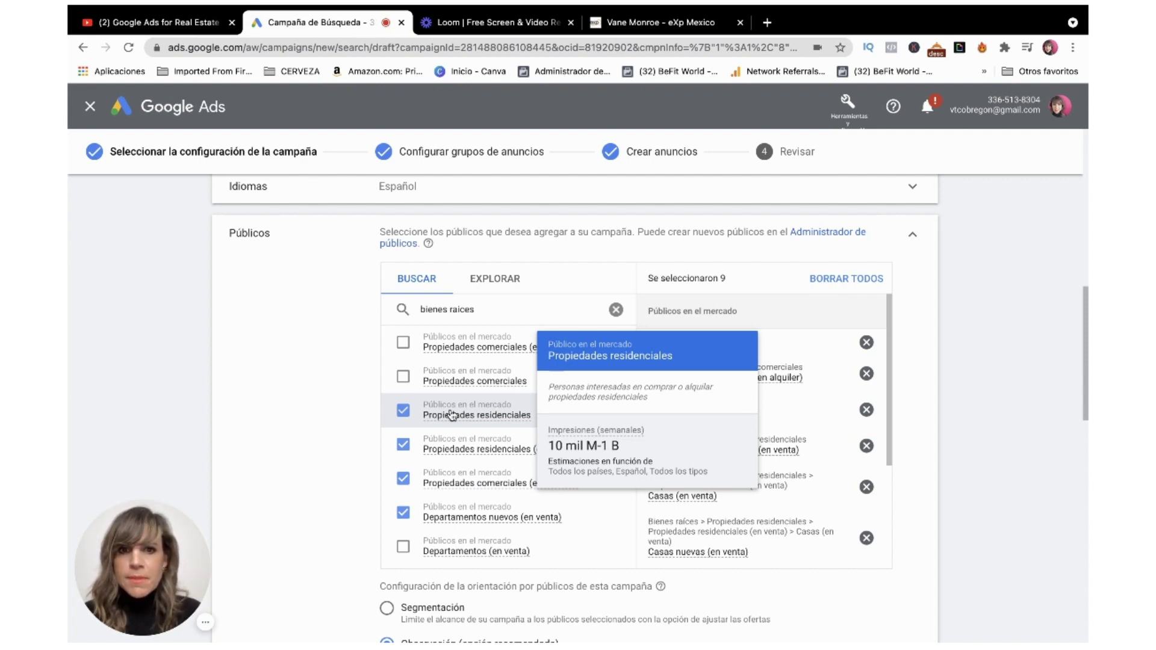
left_click(403, 412)
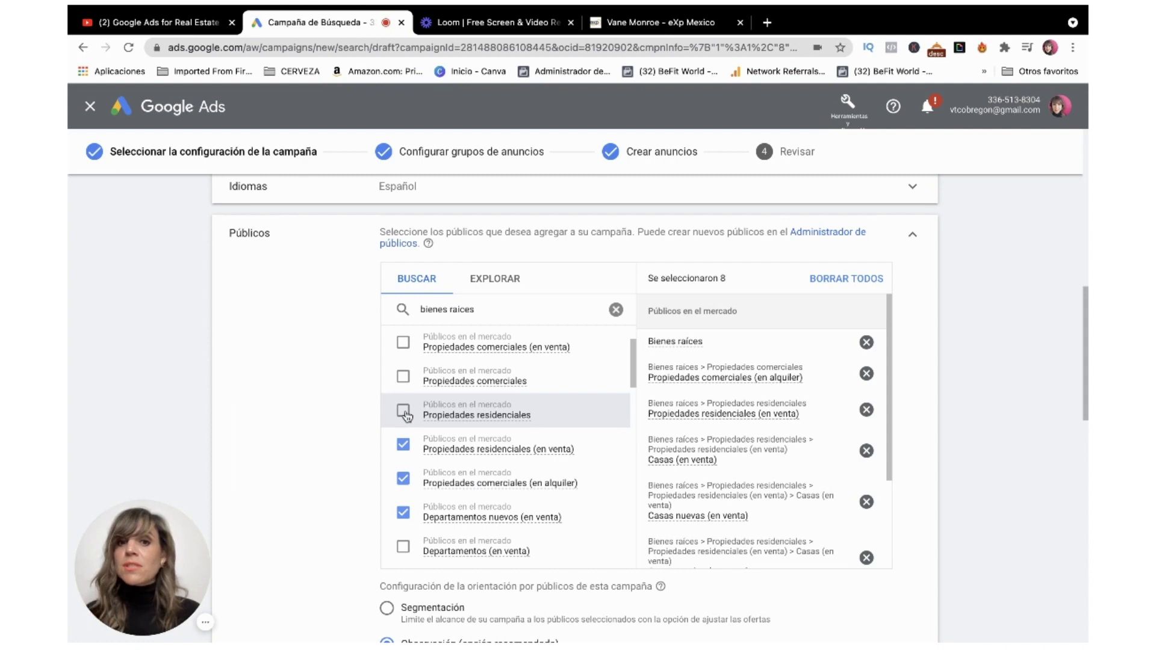
mouse_move(493, 449)
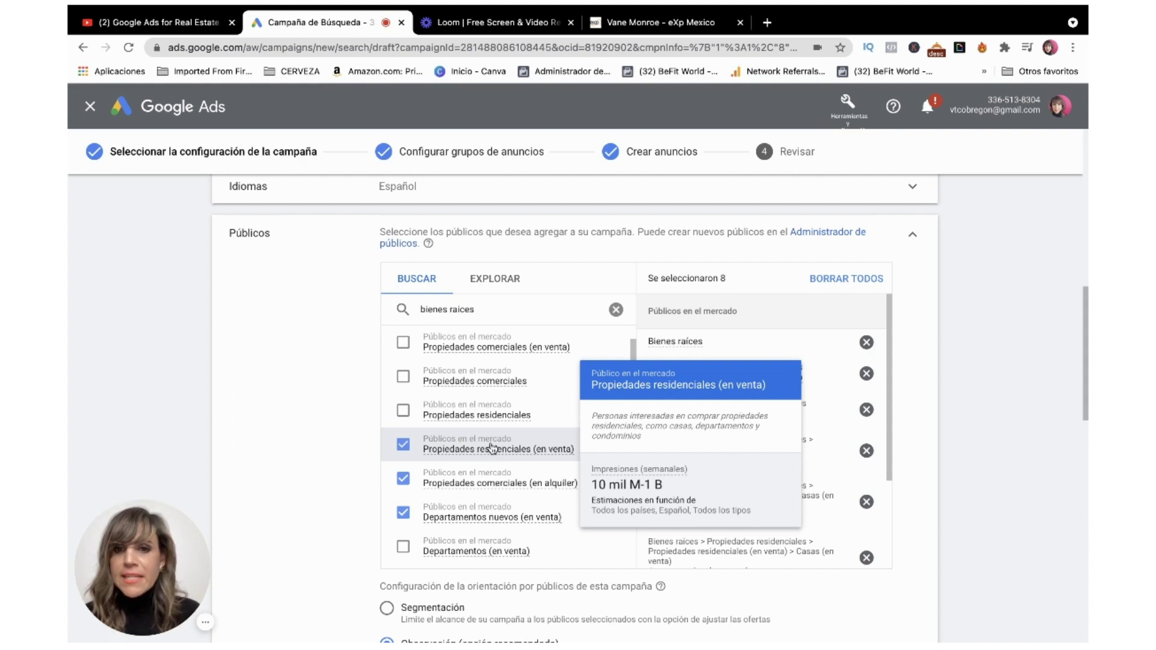
left_click(518, 485)
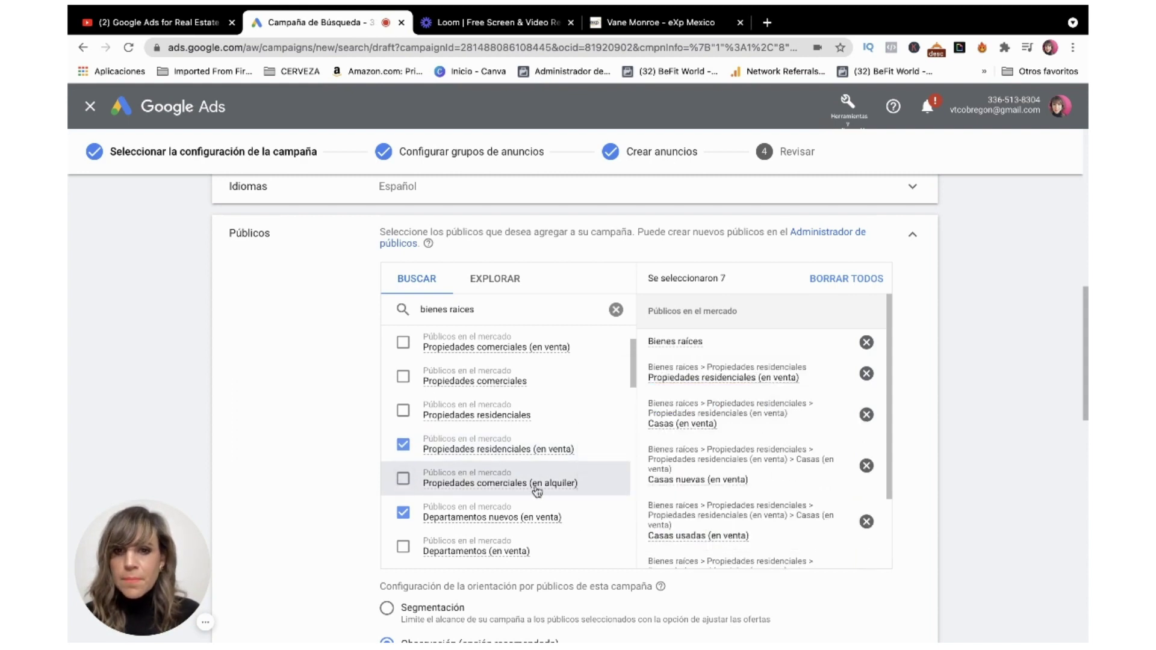
scroll(536, 492, "down", 2)
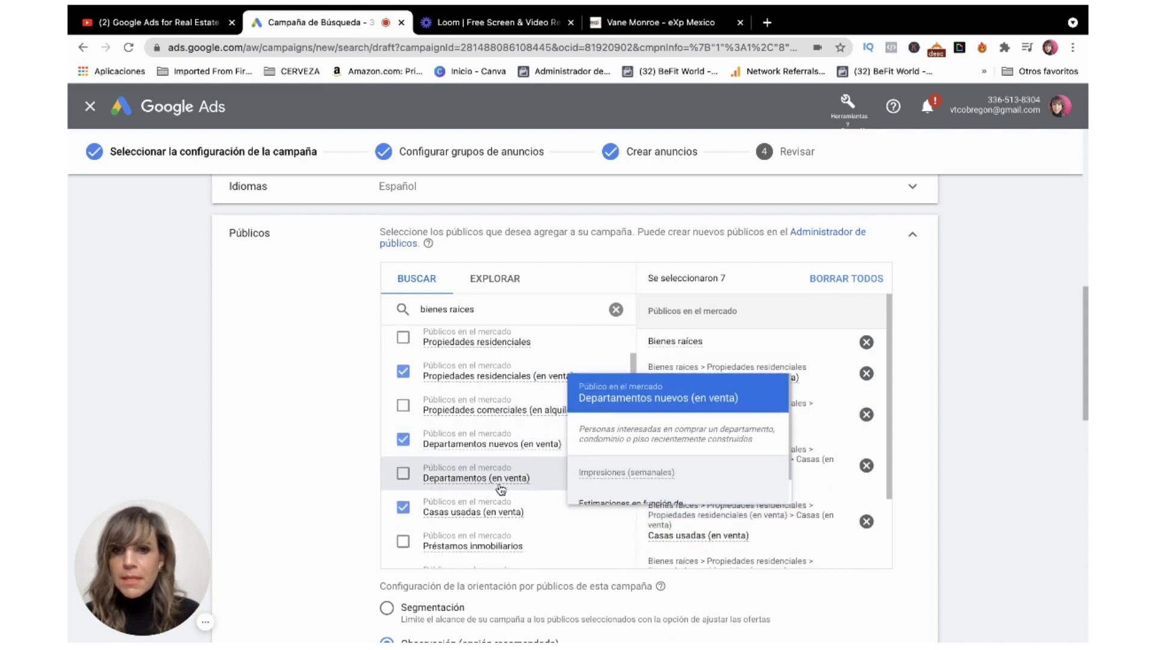
left_click(402, 474)
- Review the remaining in-market, detailed demographic, affinity and YouTube user audiences in the "bienes raices" results
scroll(488, 457, "down", 2)
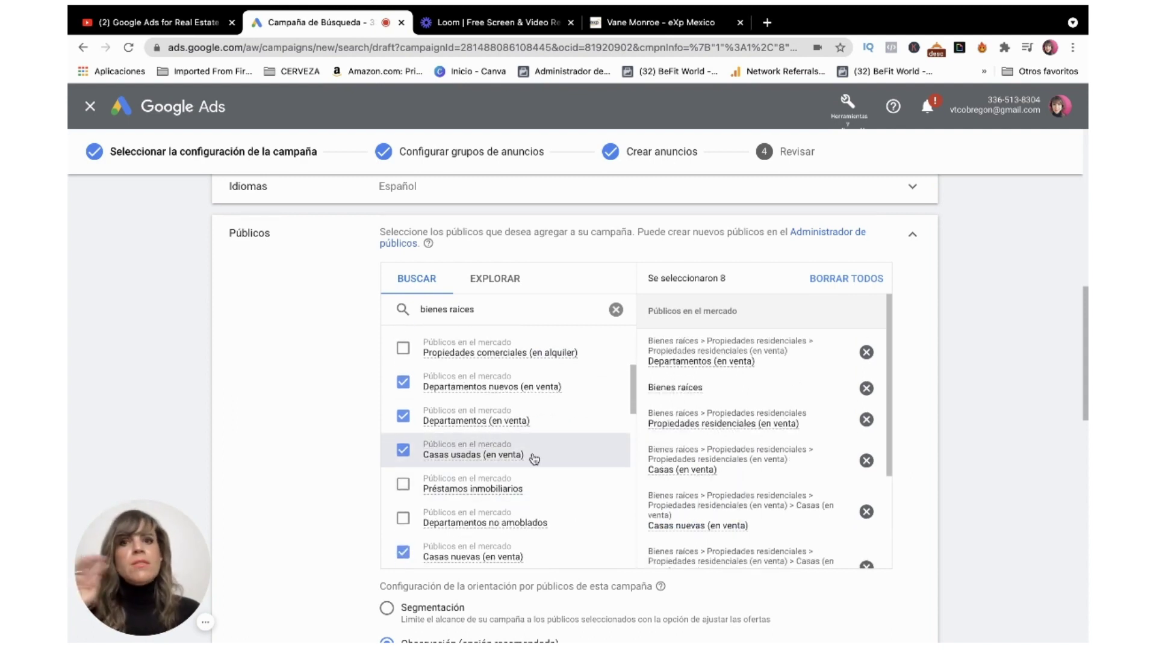
scroll(560, 460, "down", 2)
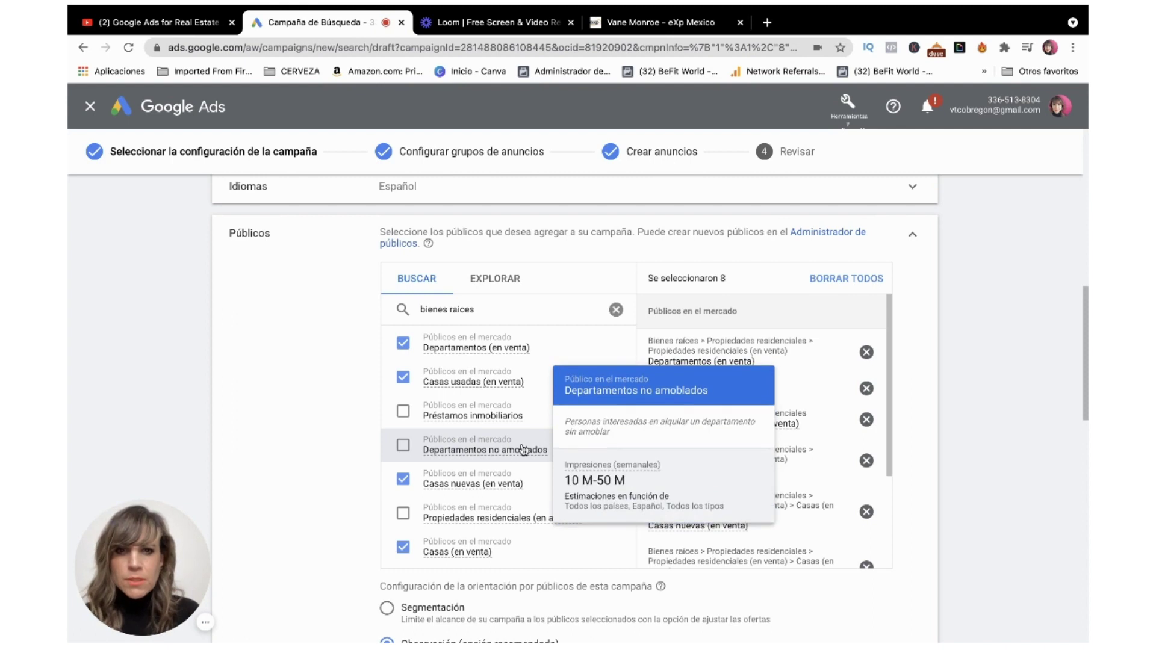
scroll(523, 450, "down", 2)
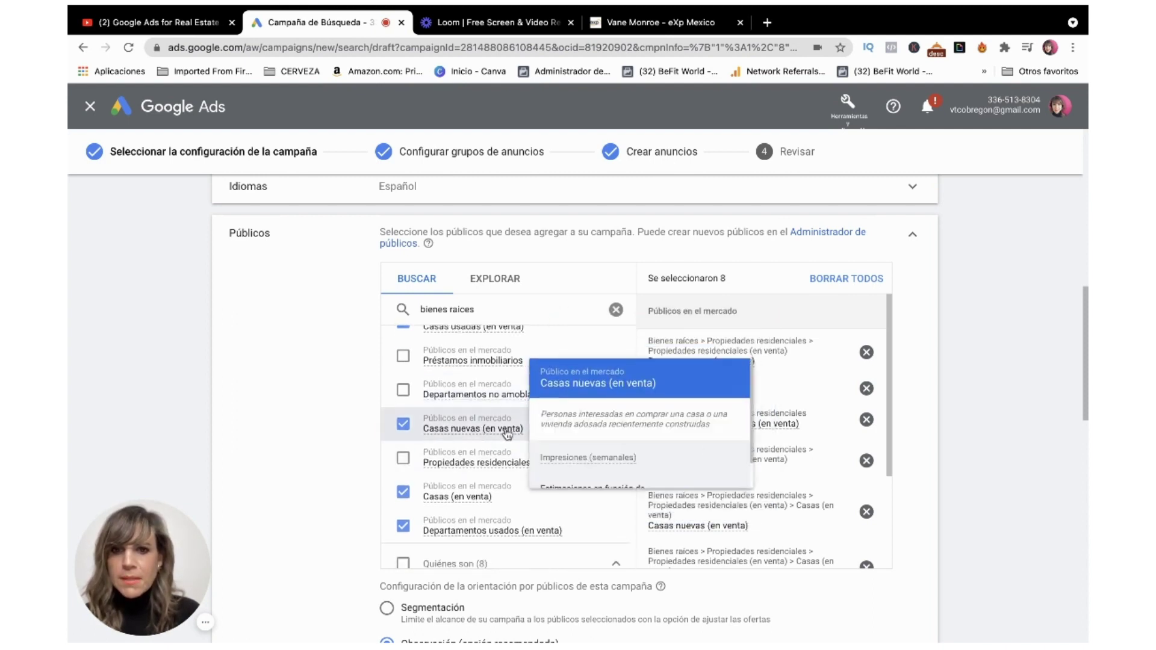
mouse_move(473, 500)
scroll(472, 506, "down", 1)
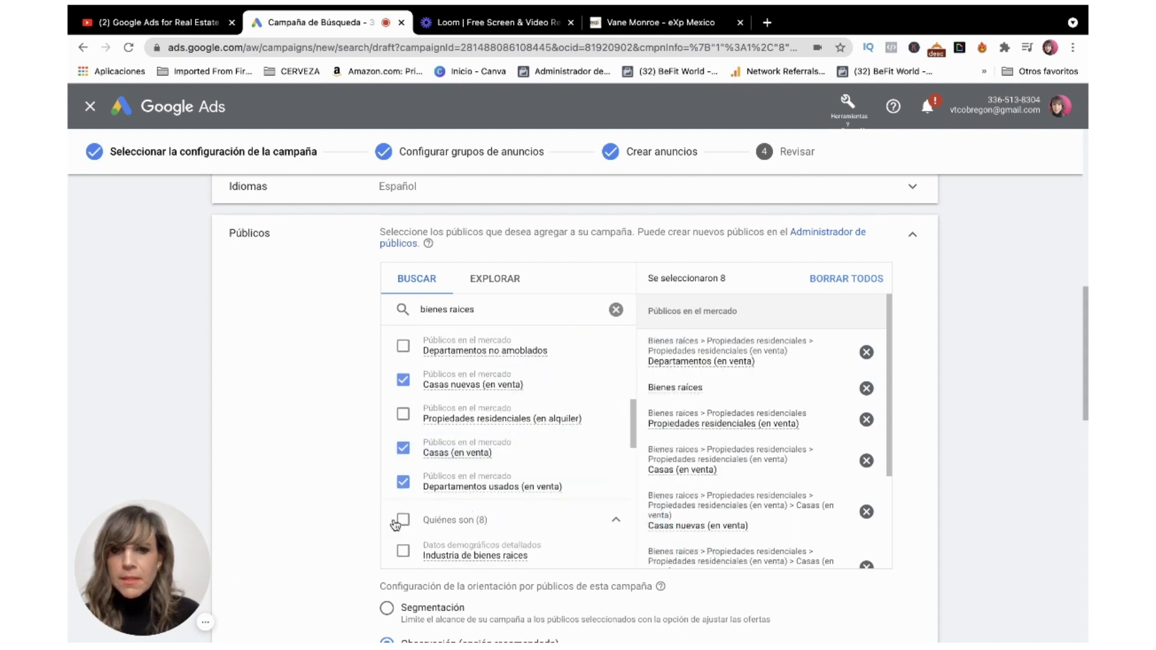
scroll(458, 529, "down", 2)
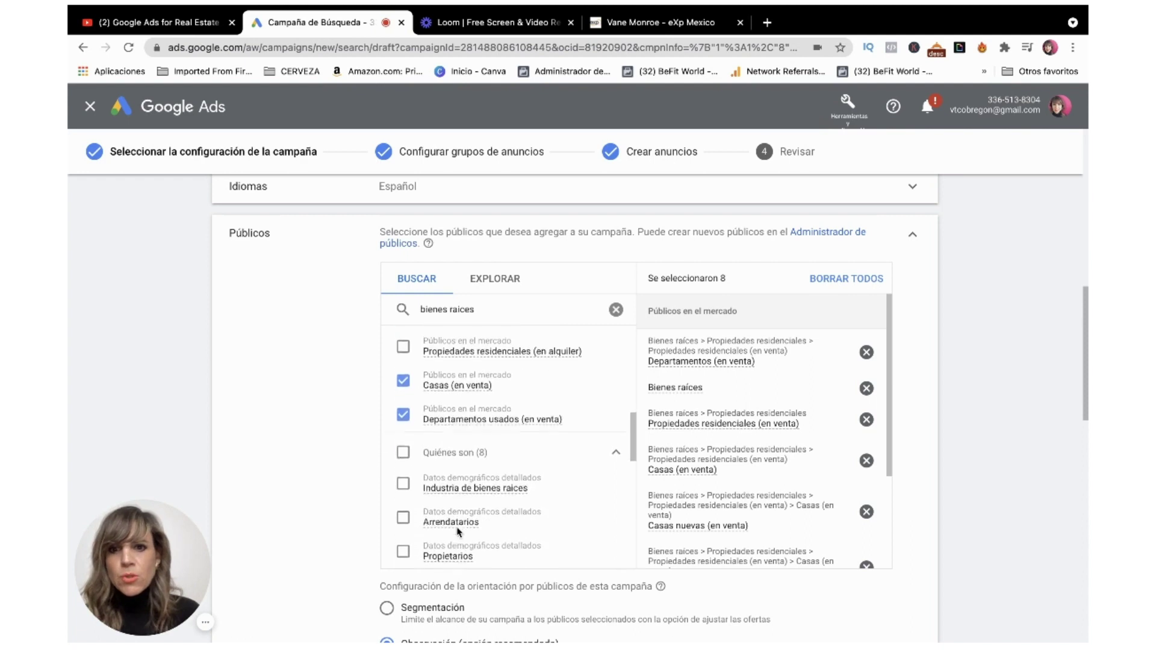
scroll(459, 533, "down", 5)
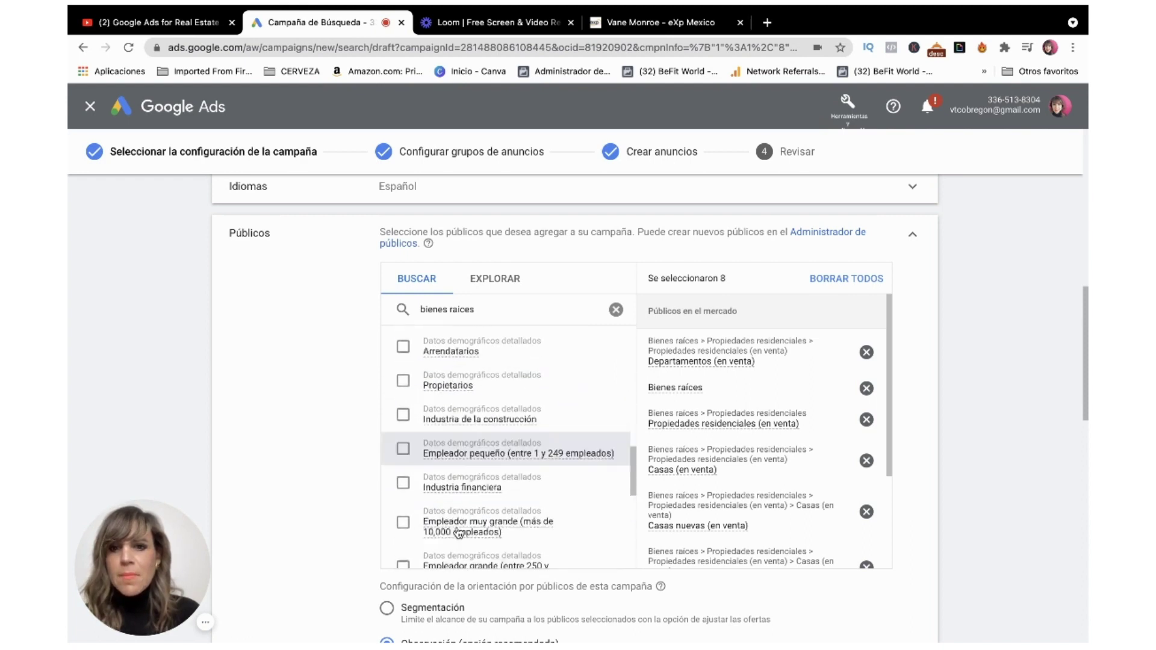
scroll(457, 530, "down", 4)
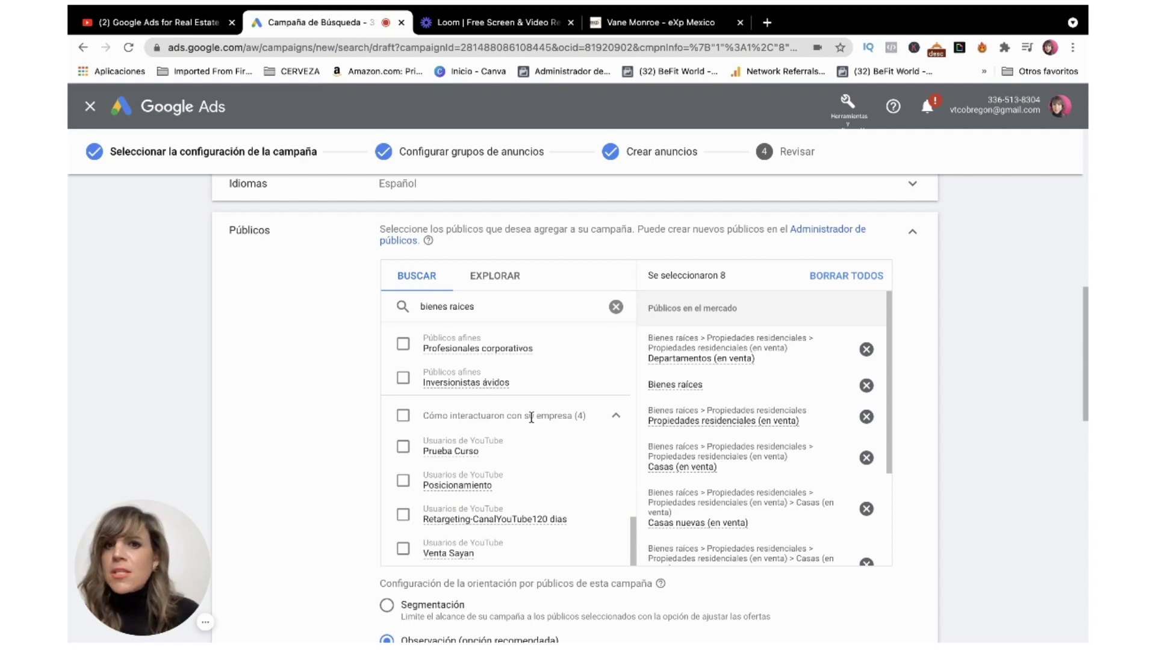
scroll(520, 417, "up", 8)
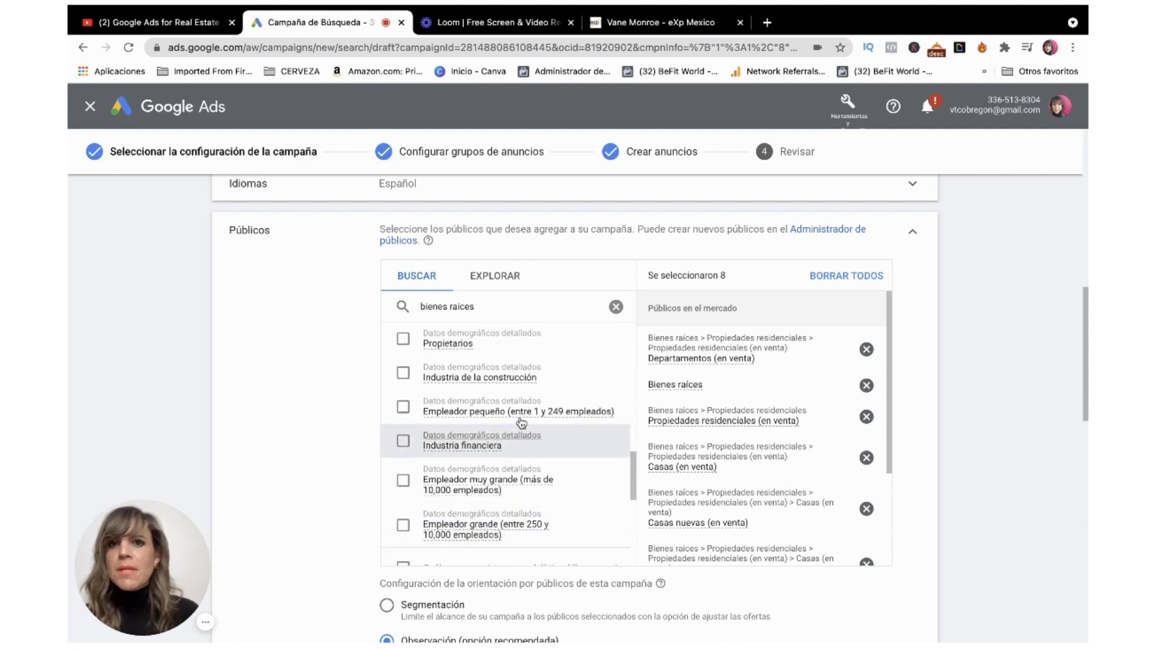
scroll(521, 424, "up", 5)
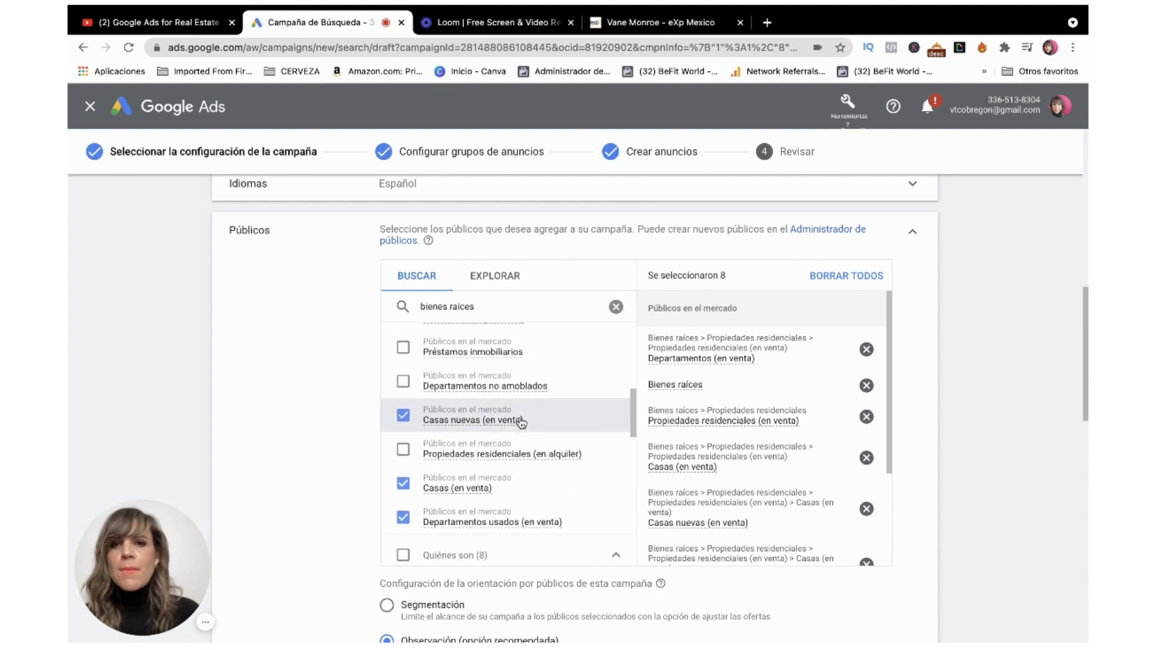
scroll(521, 423, "up", 3)
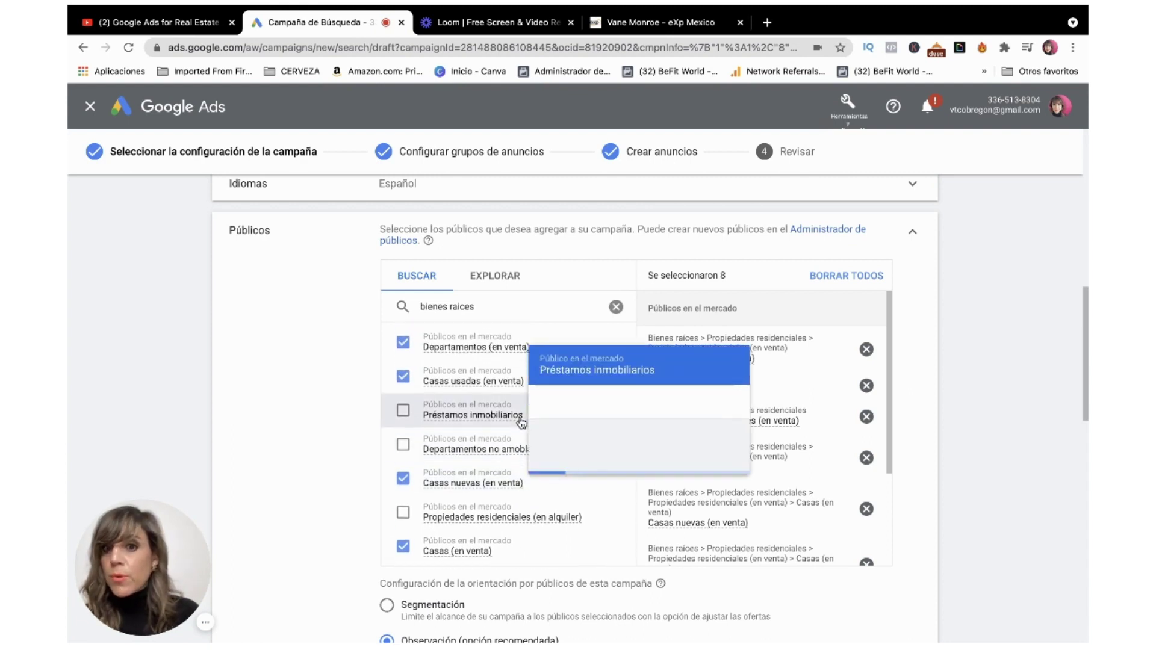
scroll(521, 423, "up", 5)
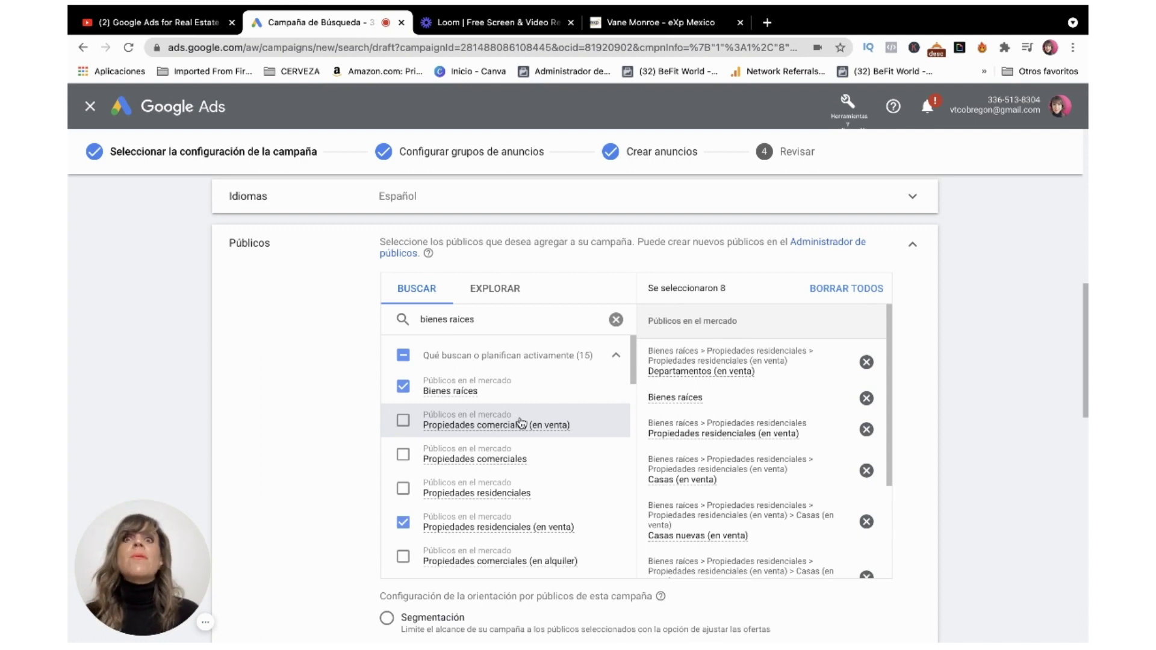
- Add the in-market audience Préstamos inmobiliarios to the campaign
scroll(522, 424, "down", 3)
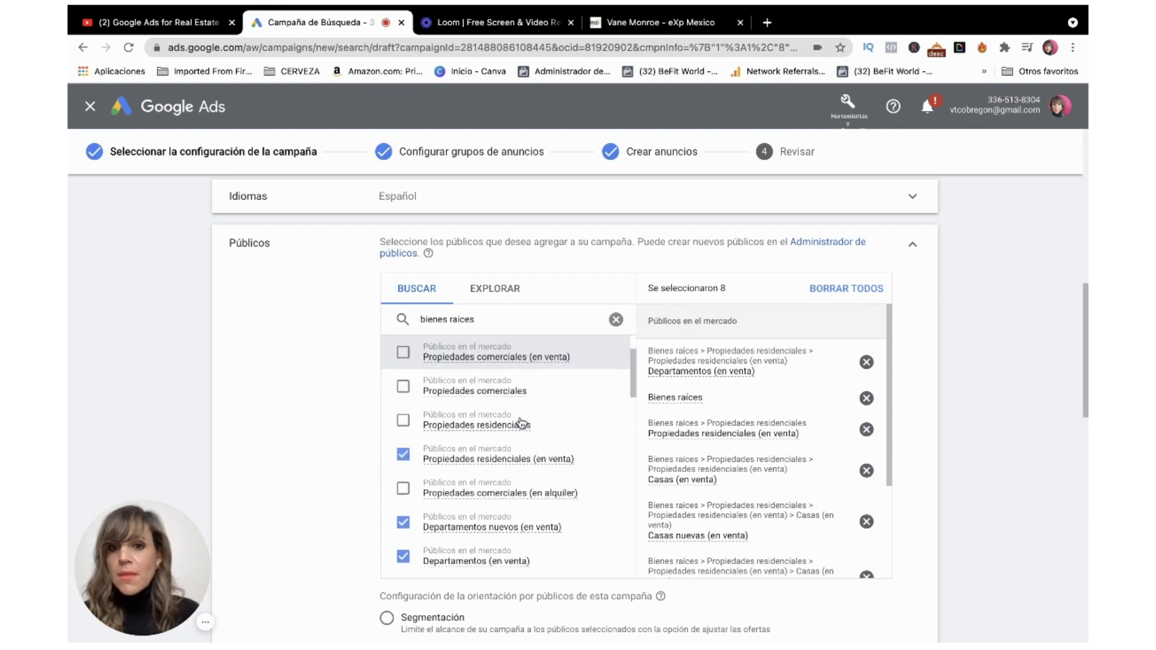
scroll(566, 503, "down", 2)
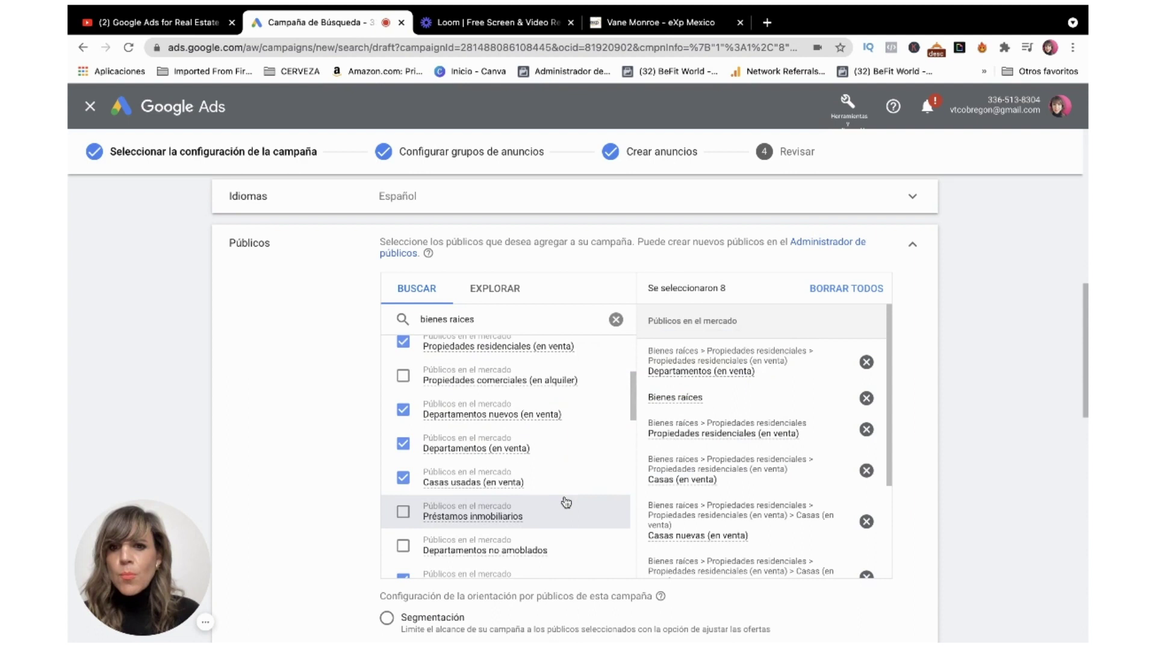
left_click(404, 513)
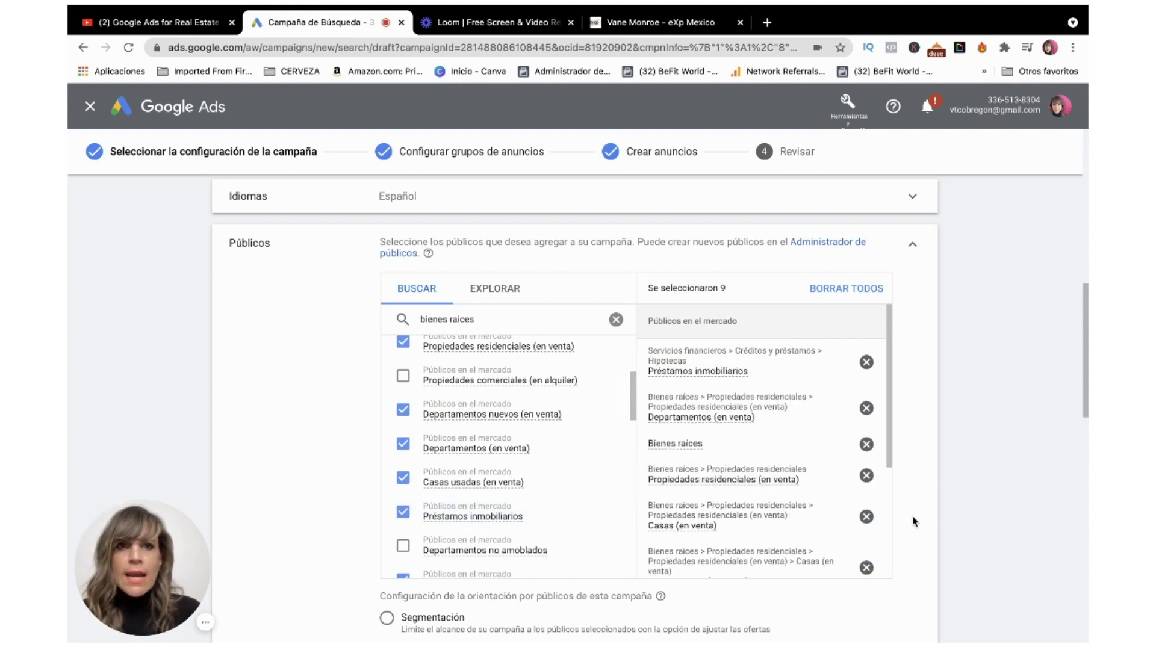
- Set the maximum CPC bid limit of the Maximizar clics strategy to MXN 30
scroll(914, 522, "down", 1)
scroll(914, 522, "down", 2)
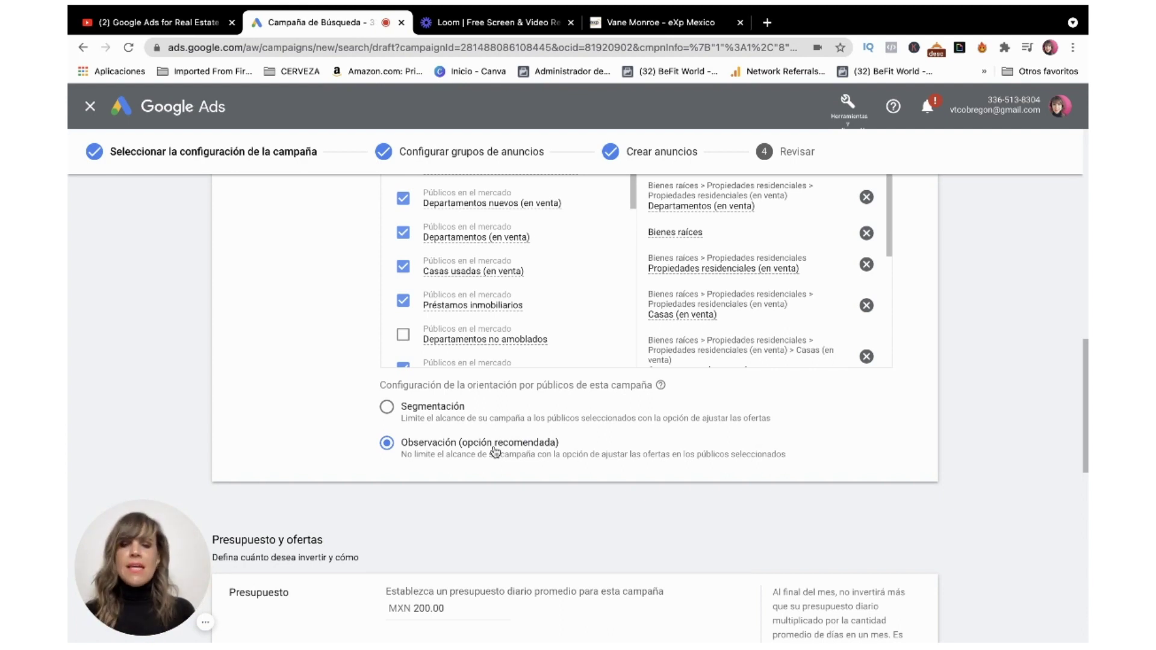
scroll(495, 452, "down", 4)
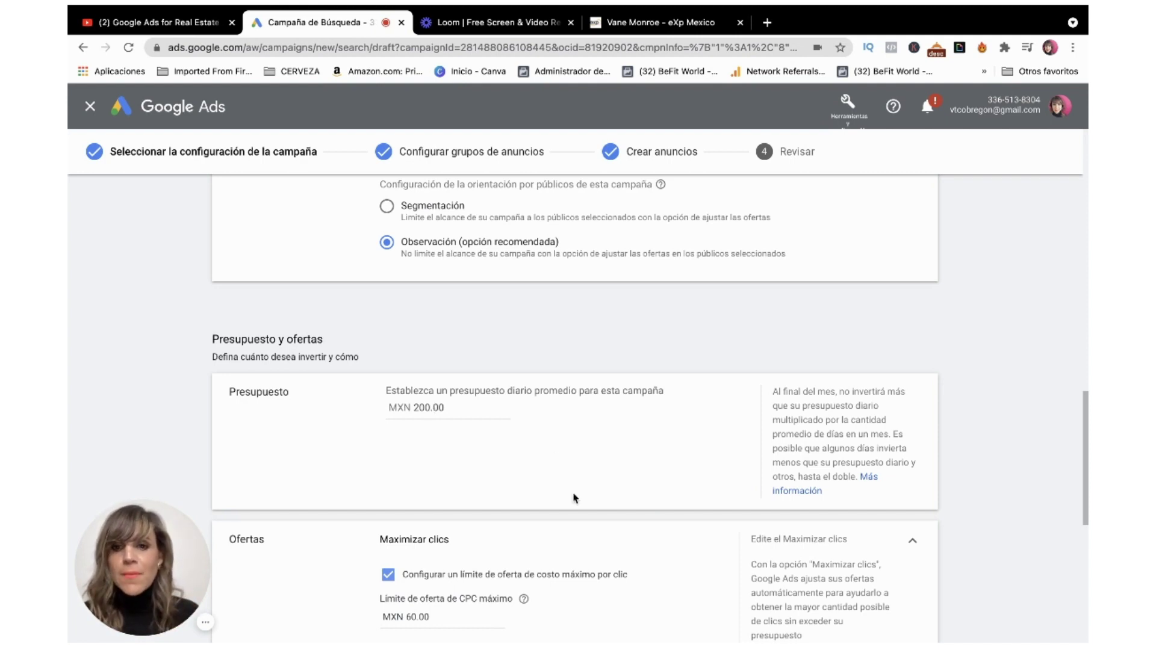
scroll(572, 493, "down", 3)
scroll(575, 499, "down", 1)
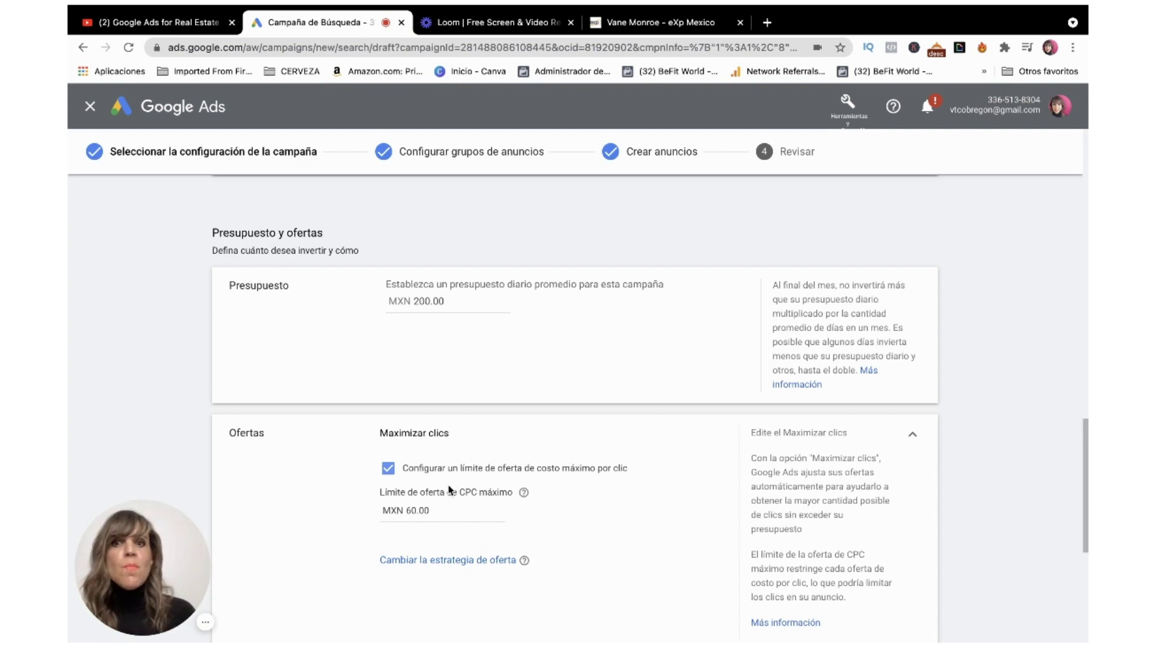
left_click(425, 510)
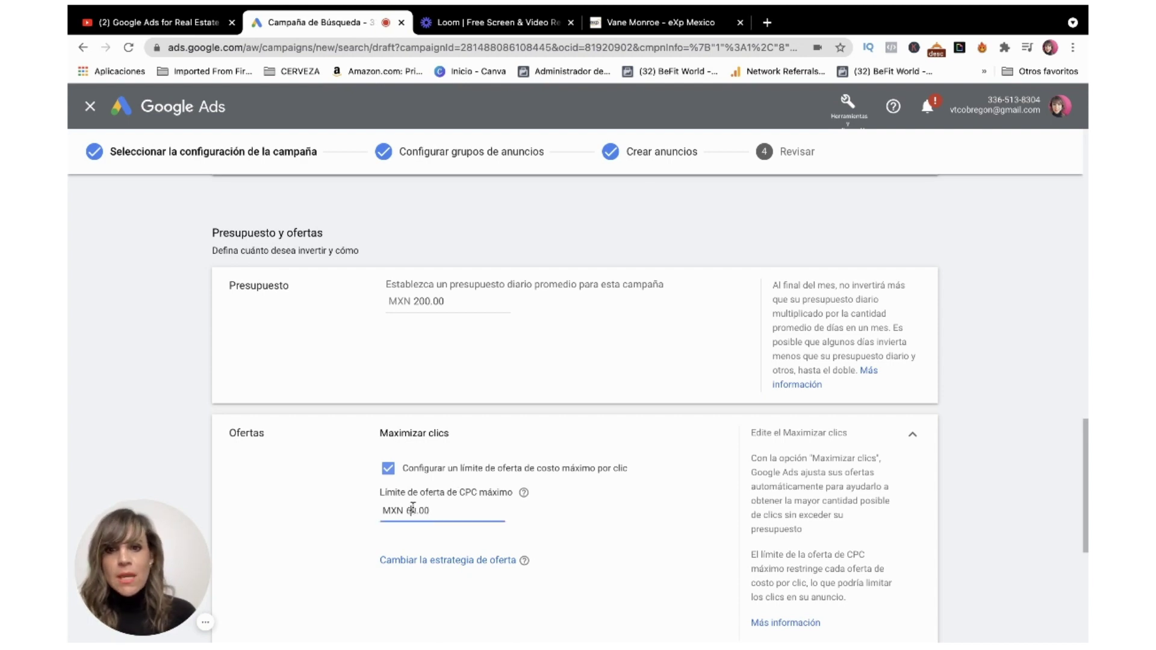
key("BackSpace")
key("BackSpace")
key("BackSpace")
key("BackSpace")
key("BackSpace")
type("30")
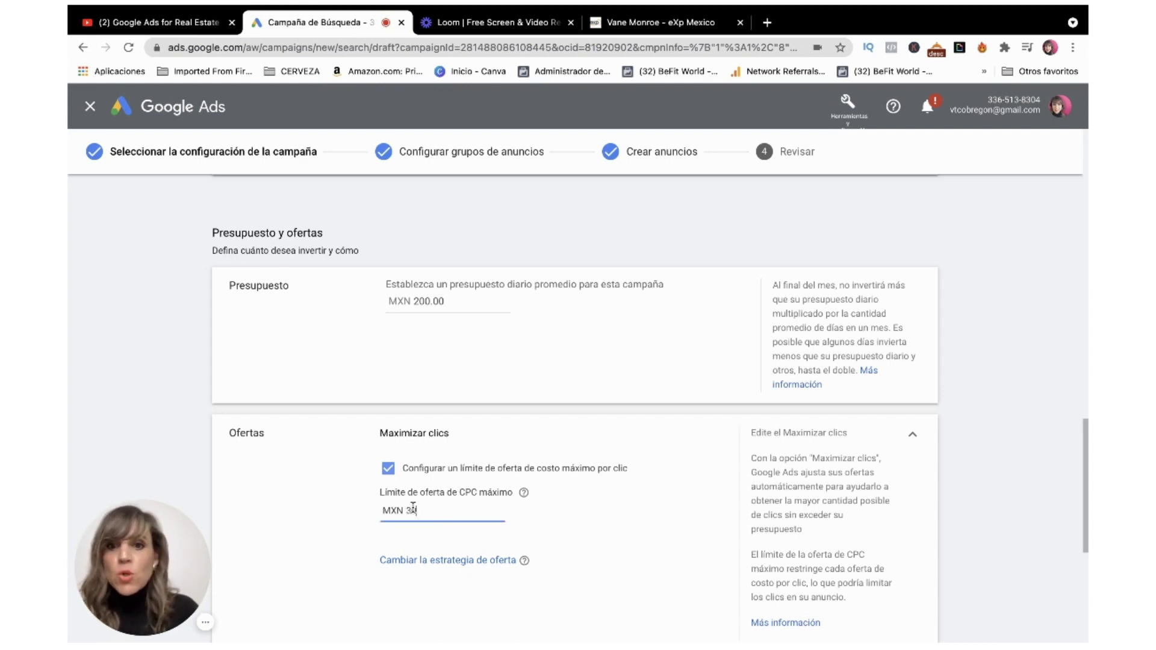
left_click(637, 538)
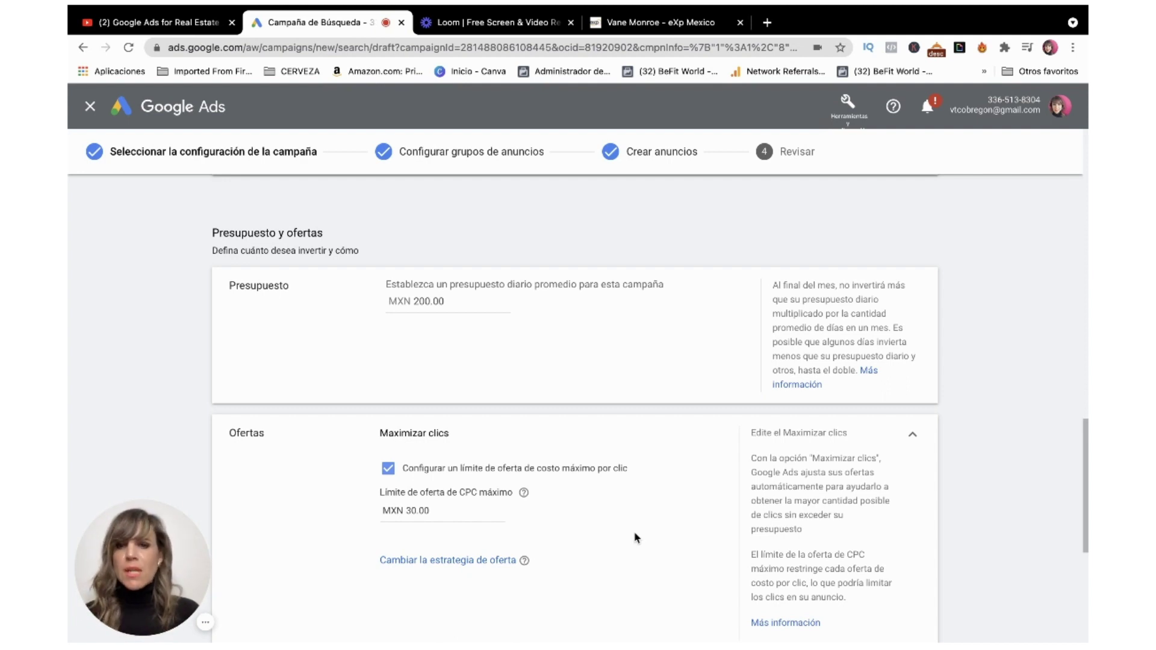
- Expand the Extensiones de vínculos a sitios section under Extensiones de anuncios and examine its selected site links
scroll(635, 533, "down", 3)
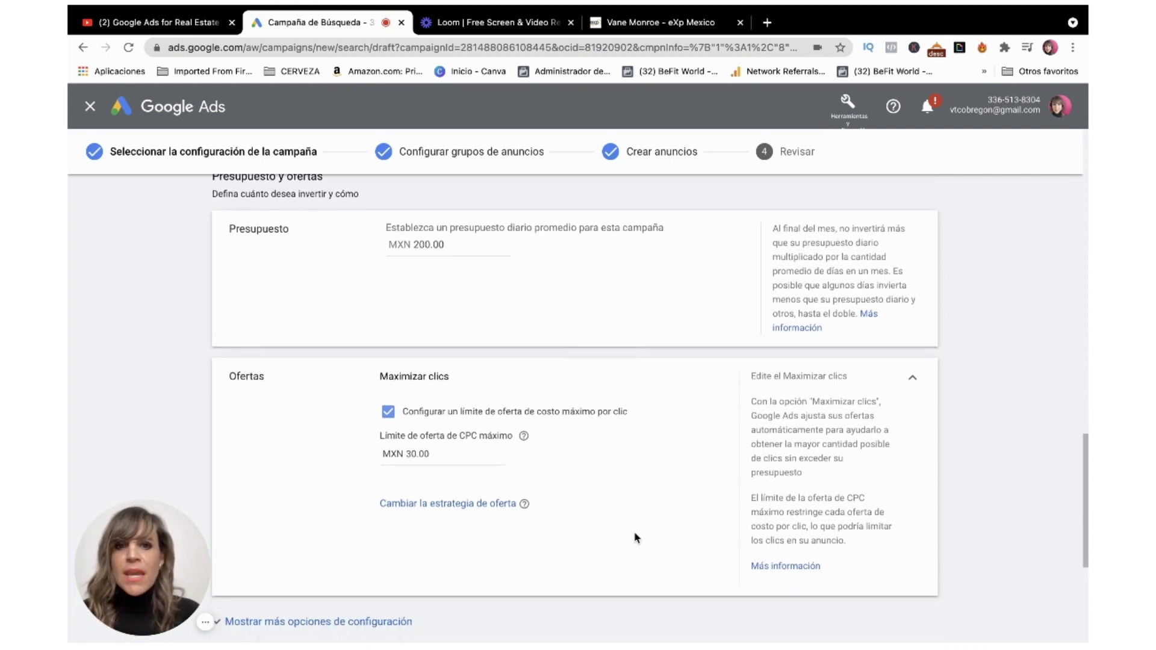
scroll(634, 531, "down", 2)
scroll(635, 537, "down", 1)
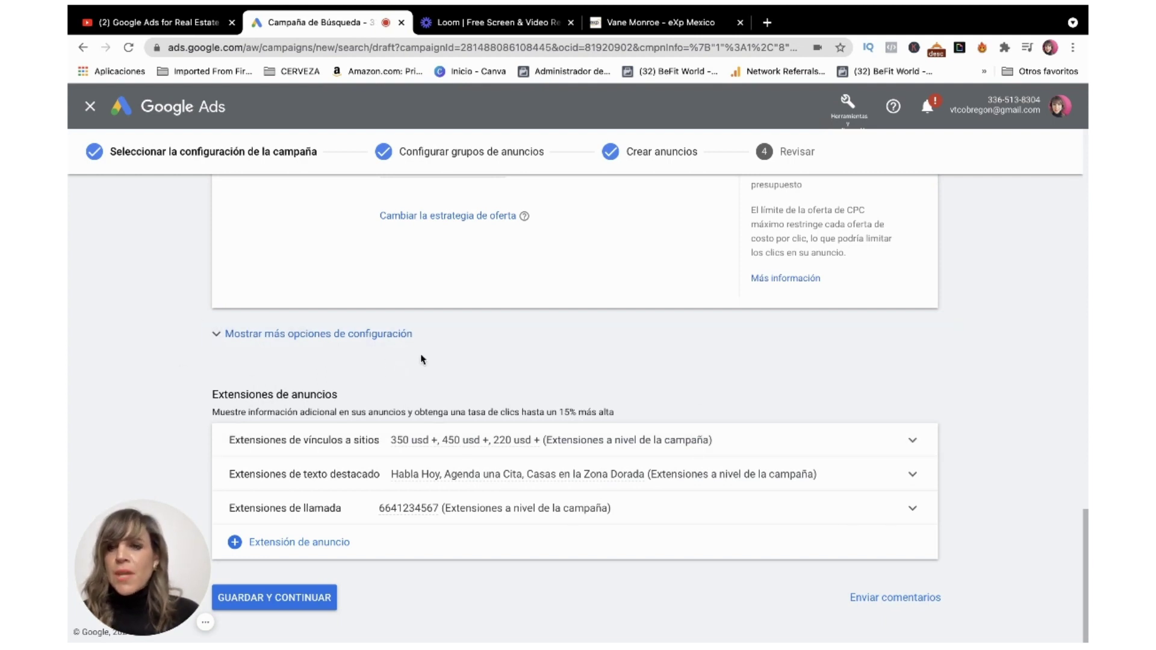
left_click_drag(213, 394, 348, 405)
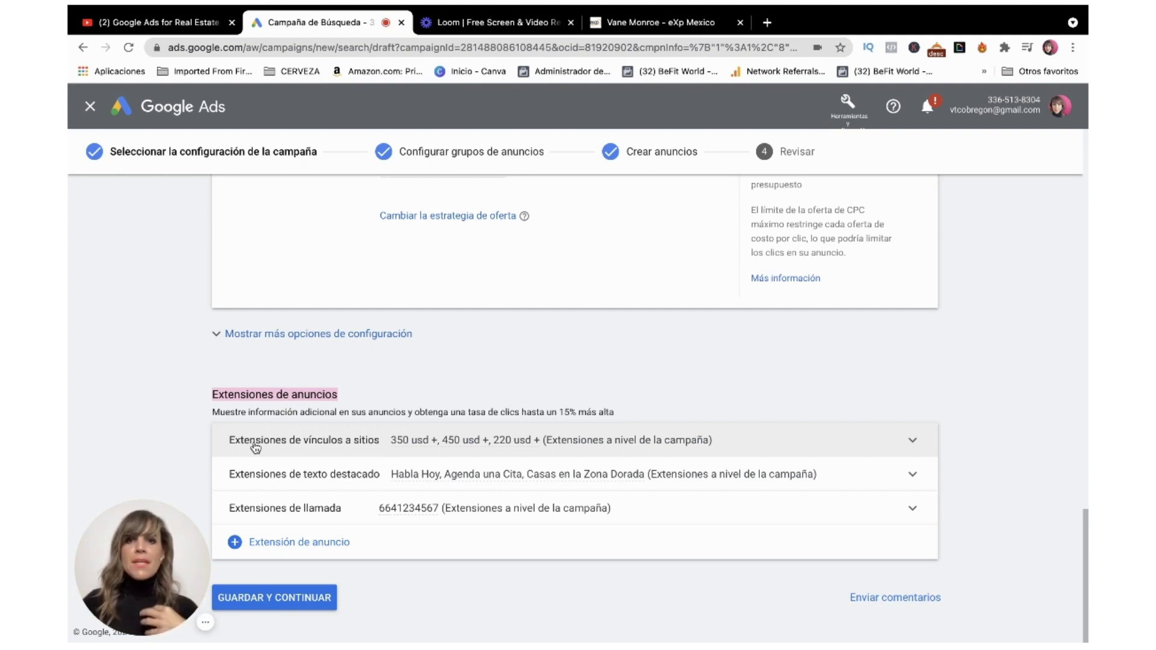
left_click(915, 443)
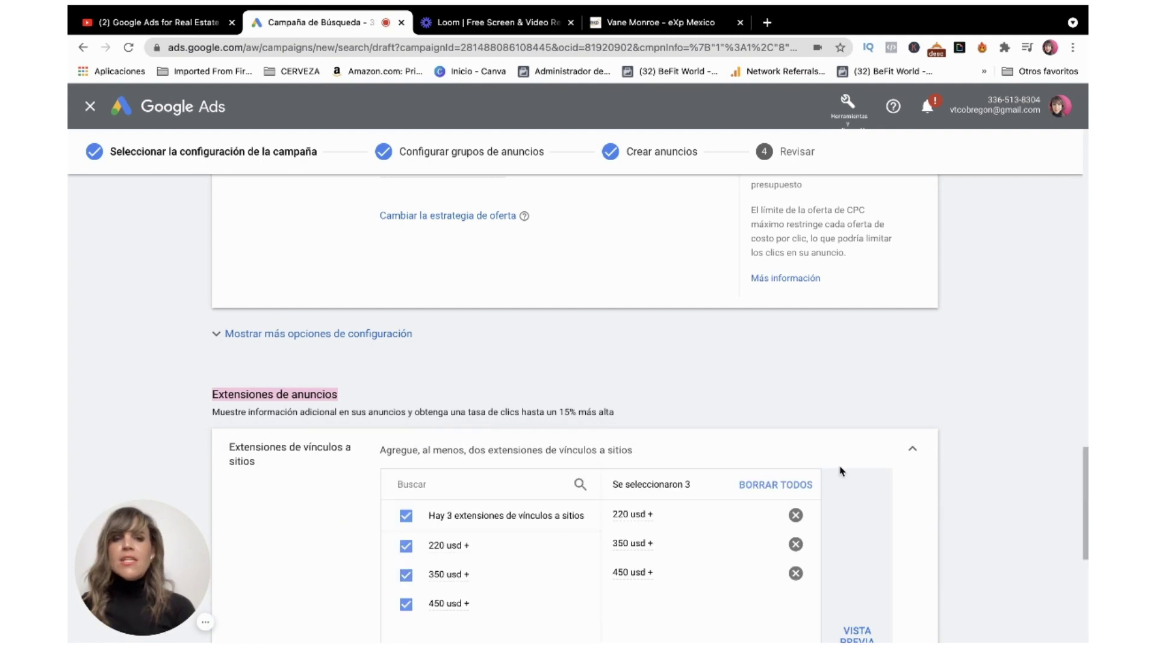
scroll(842, 471, "down", 2)
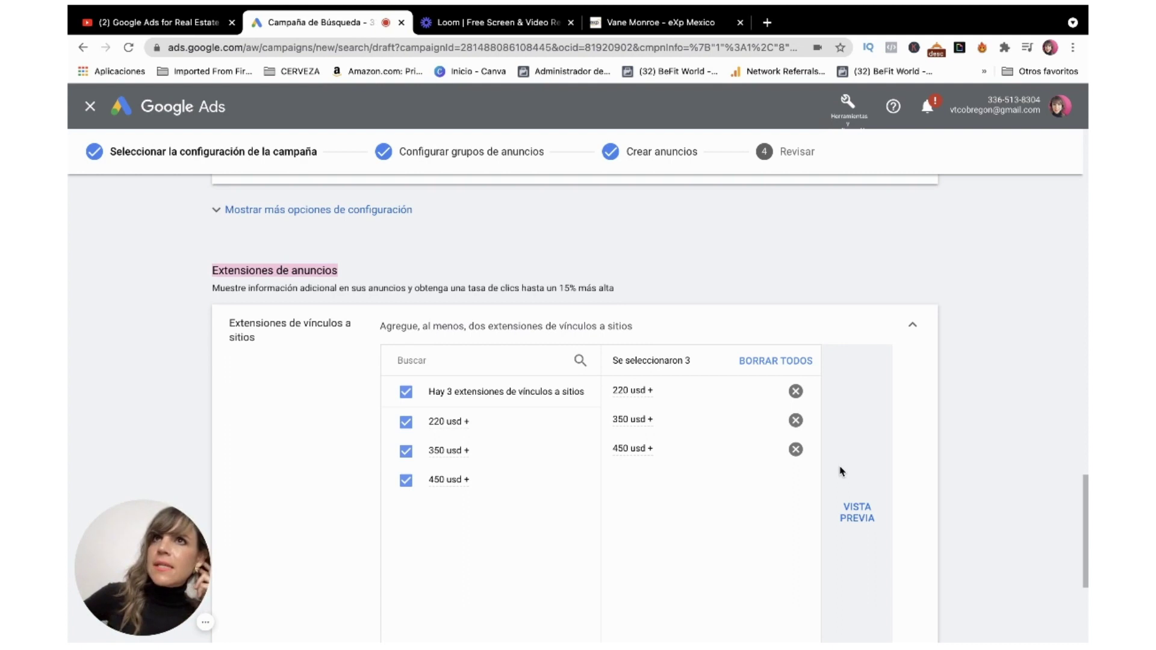
- Open the 220 usd + site link extension for editing, examine its text, final URL and URL options, and save it
scroll(841, 471, "down", 2)
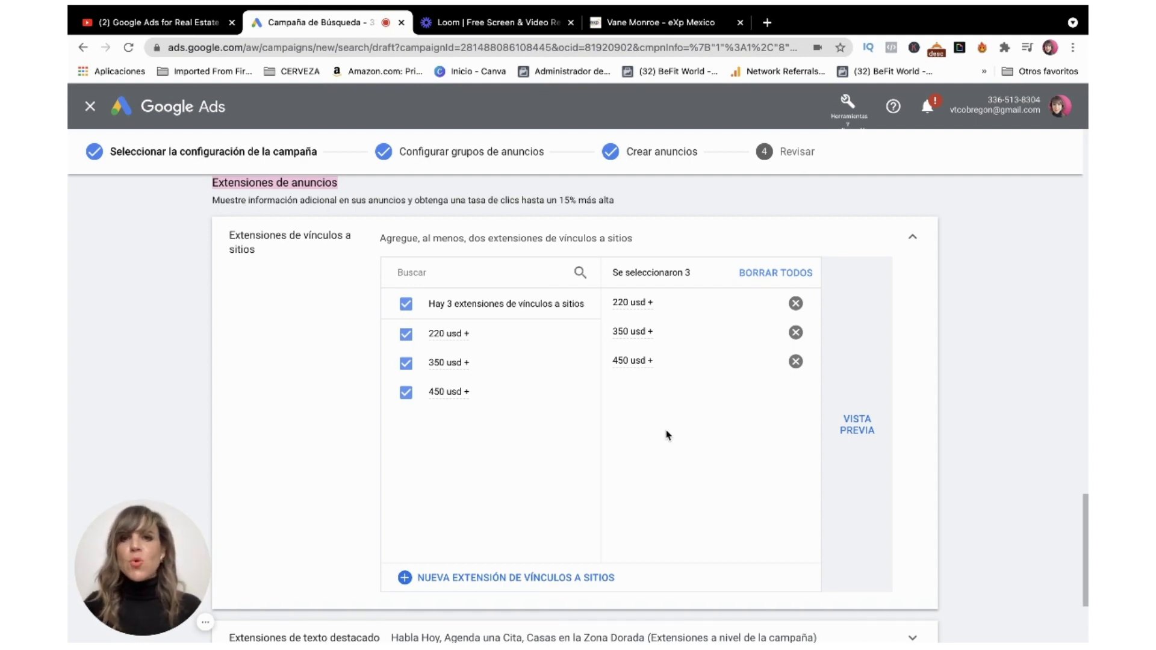
left_click(565, 334)
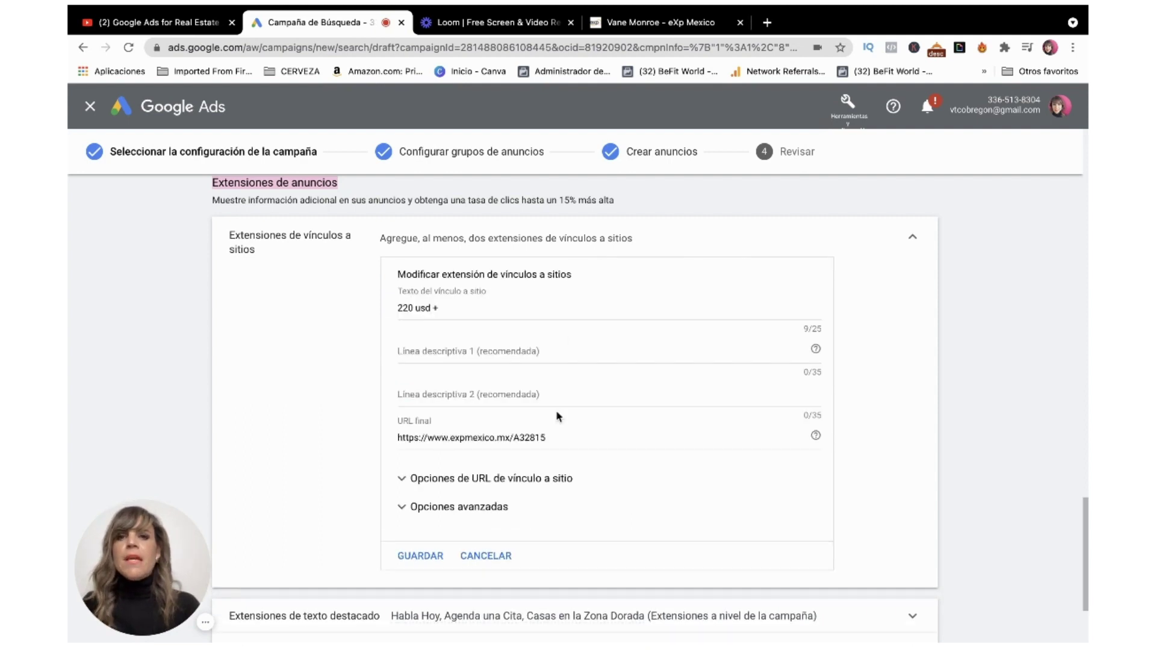
scroll(557, 412, "up", 1)
scroll(557, 412, "up", 5)
scroll(557, 412, "down", 2)
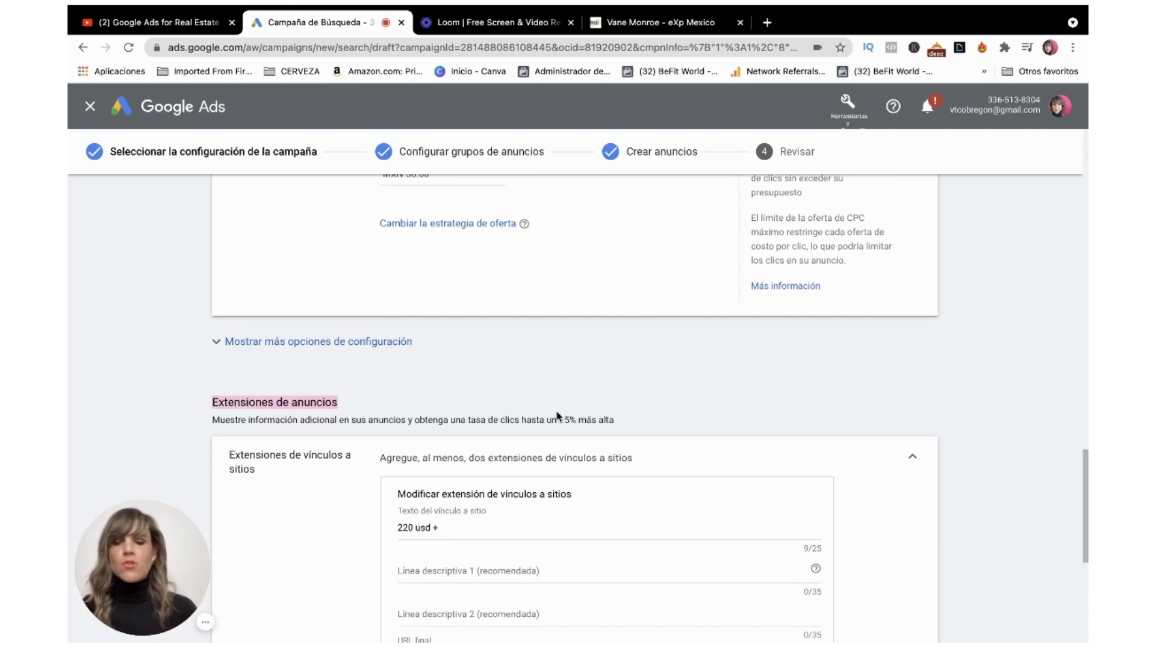
scroll(581, 461, "down", 3)
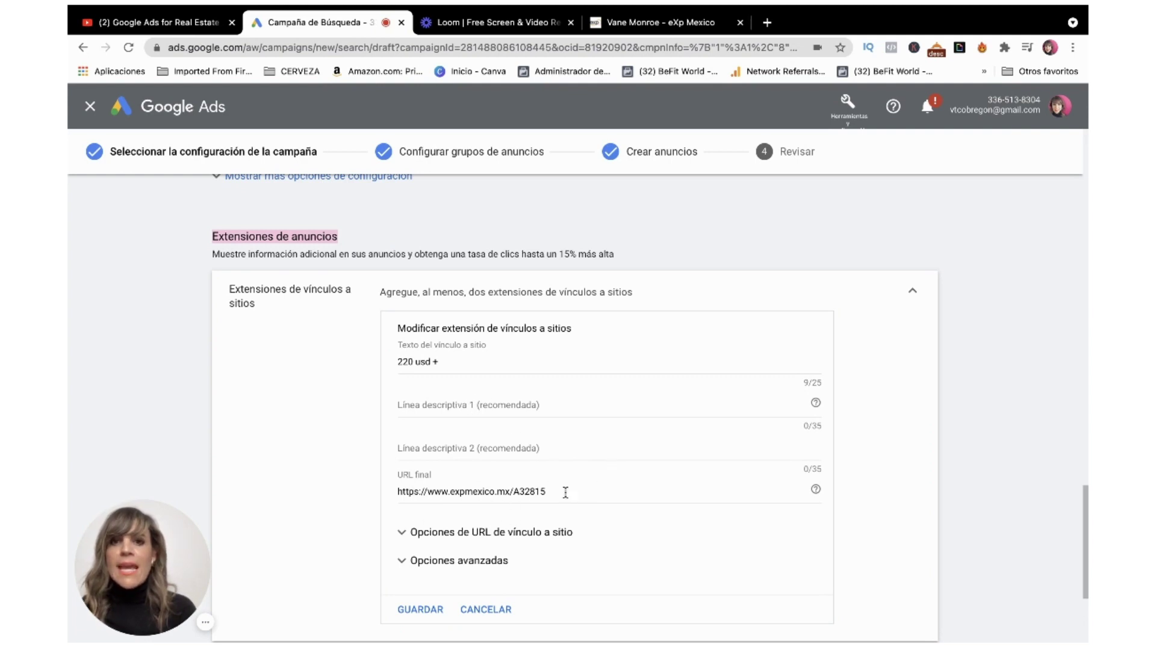
left_click(423, 534)
scroll(515, 538, "down", 1)
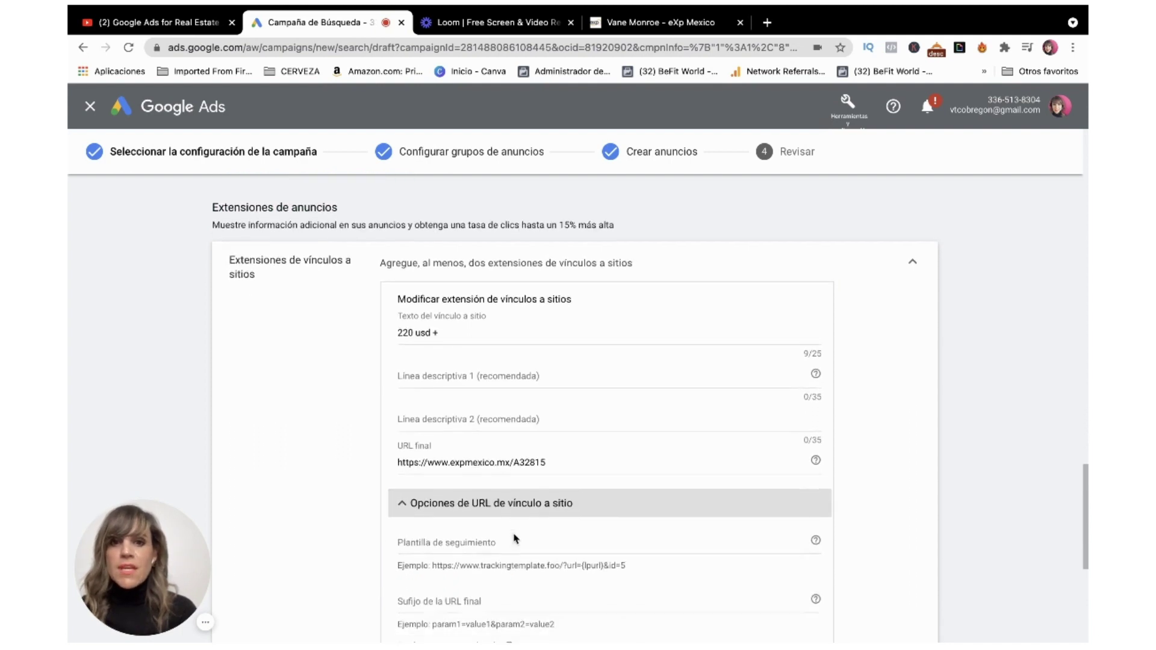
scroll(516, 537, "down", 1)
left_click(401, 432)
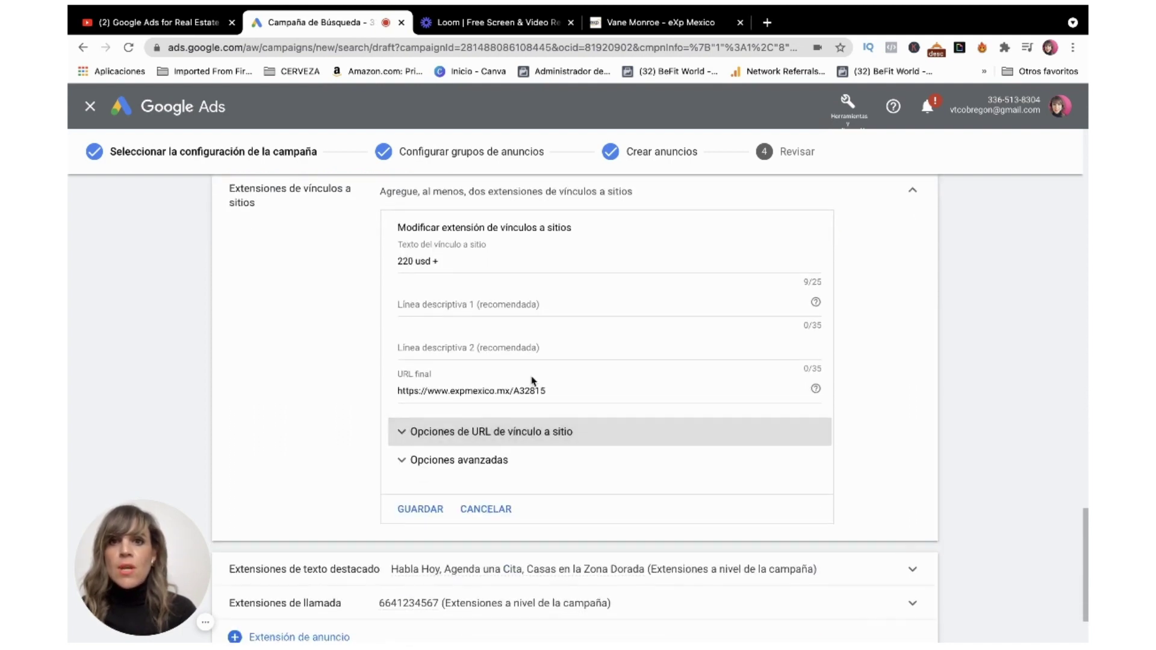
left_click(429, 506)
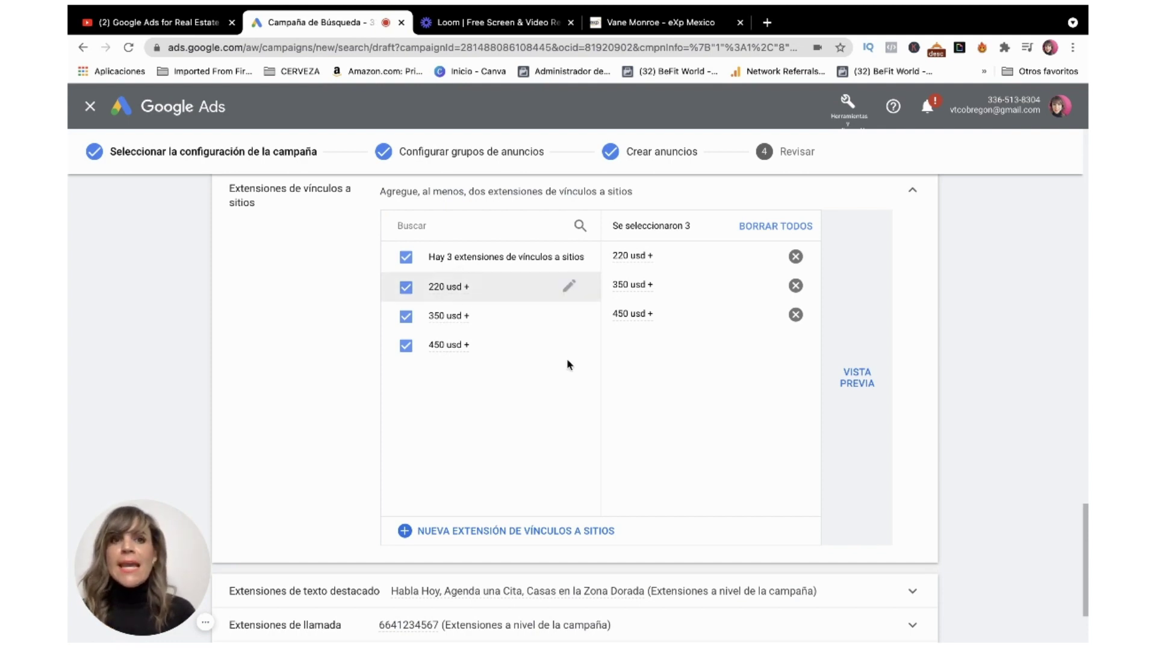
- Preview how the selected site link extensions look in a mobile ad and collapse the Extensiones de vínculos a sitios section
left_click(862, 393)
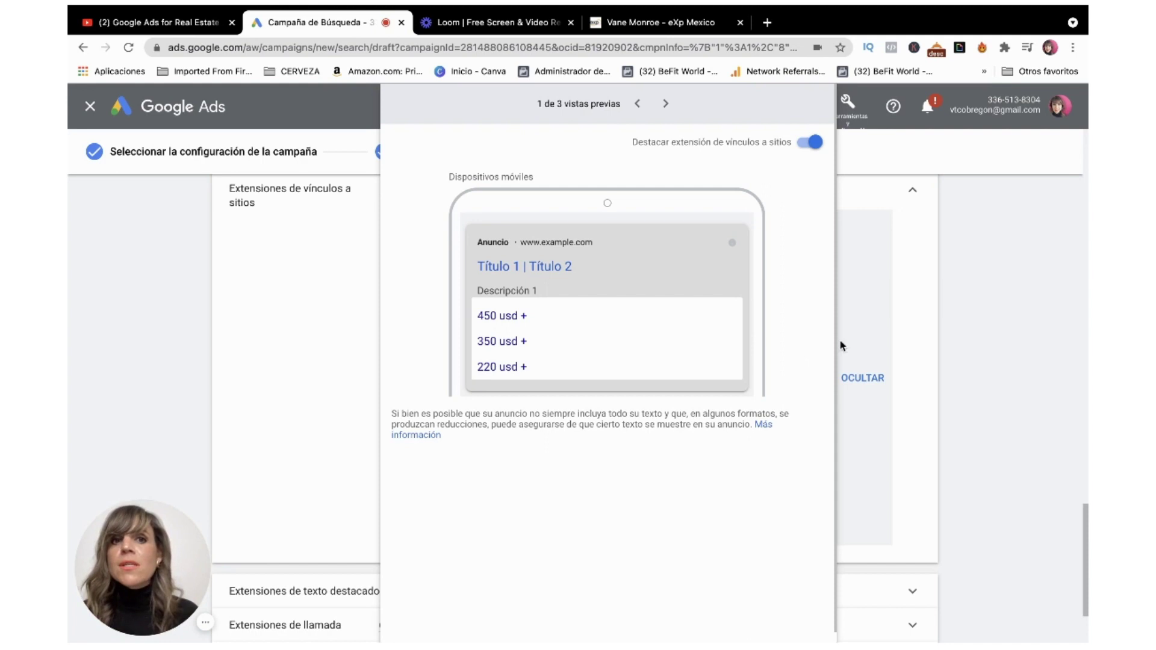
left_click(895, 333)
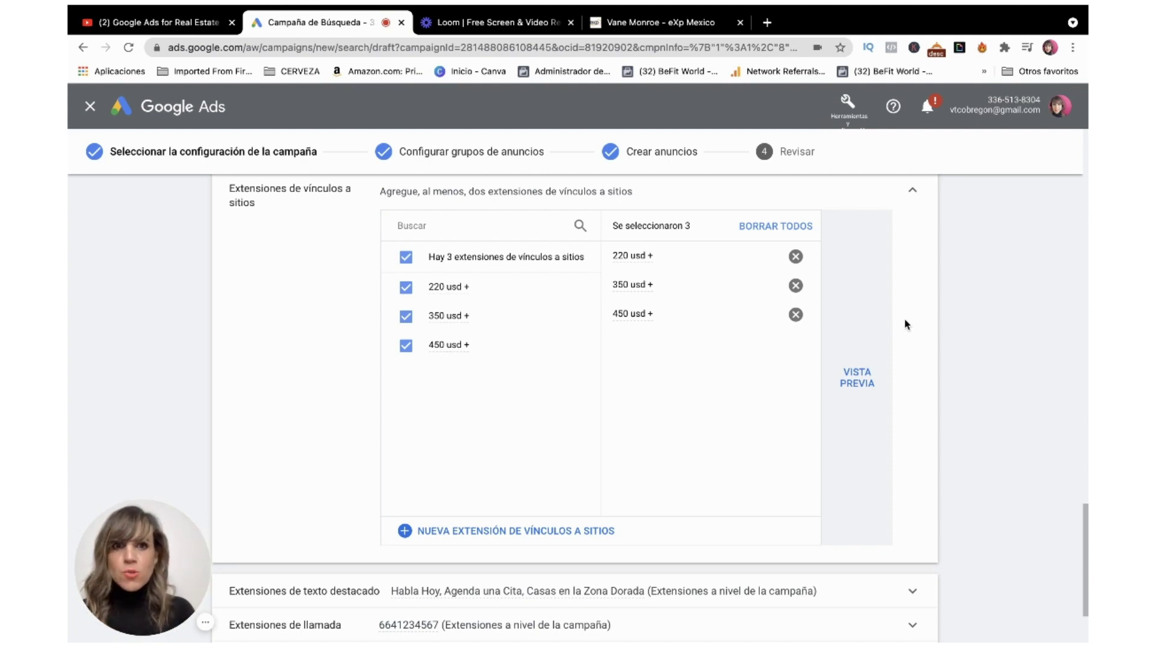
scroll(894, 410, "down", 3)
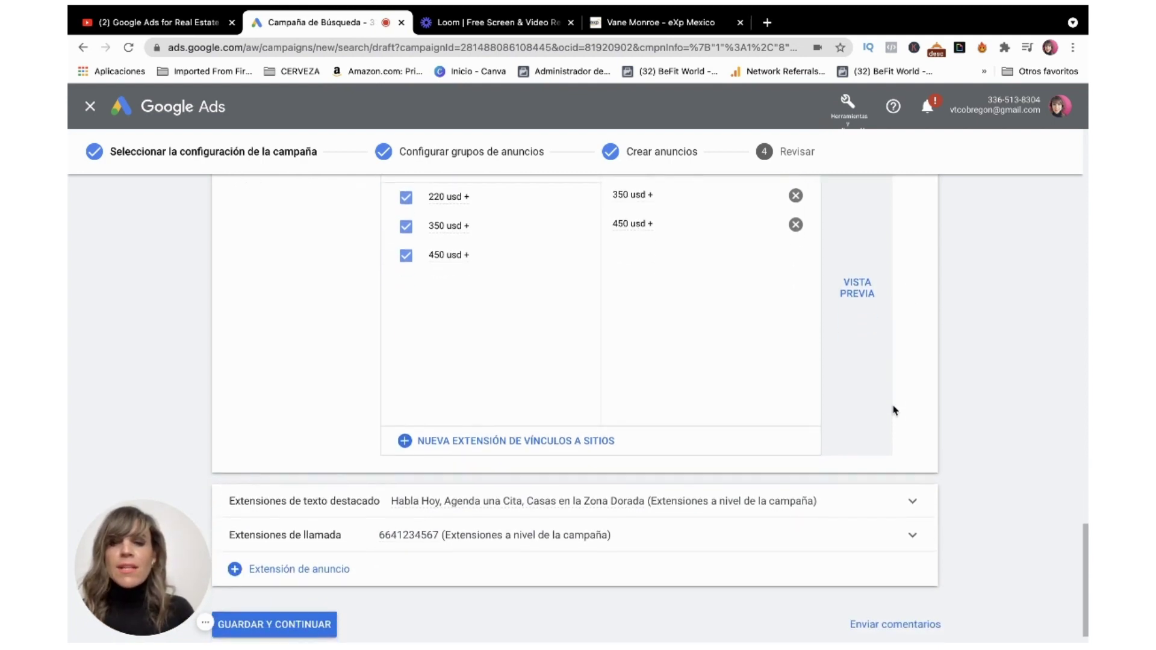
scroll(812, 428, "down", 1)
scroll(446, 460, "up", 5)
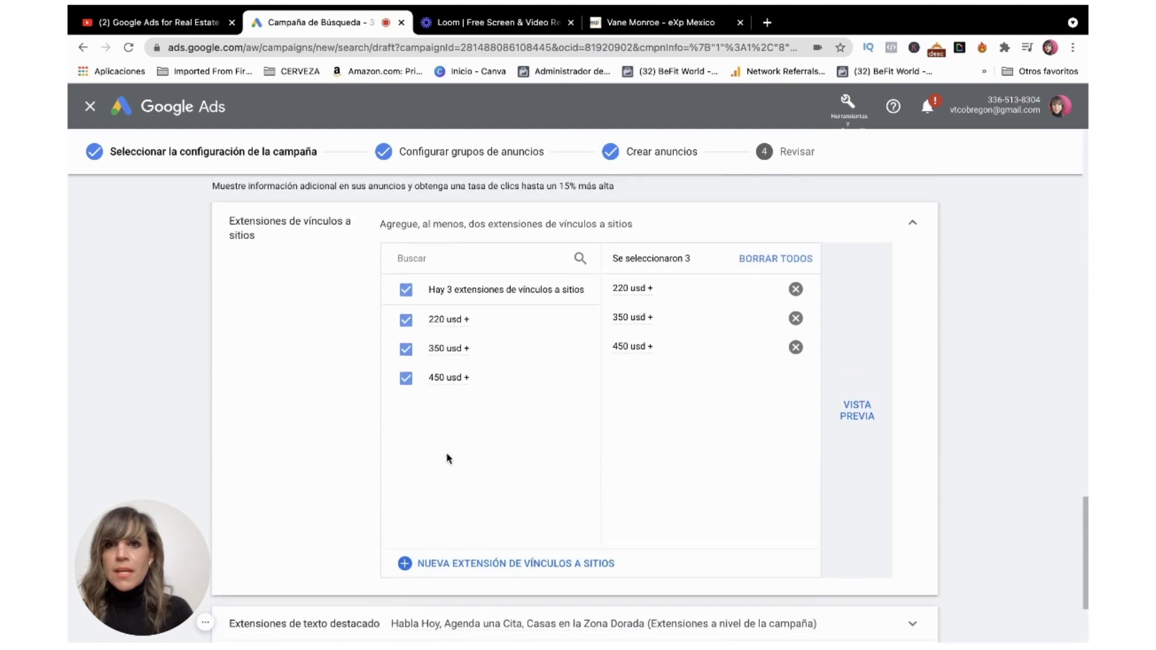
left_click(913, 278)
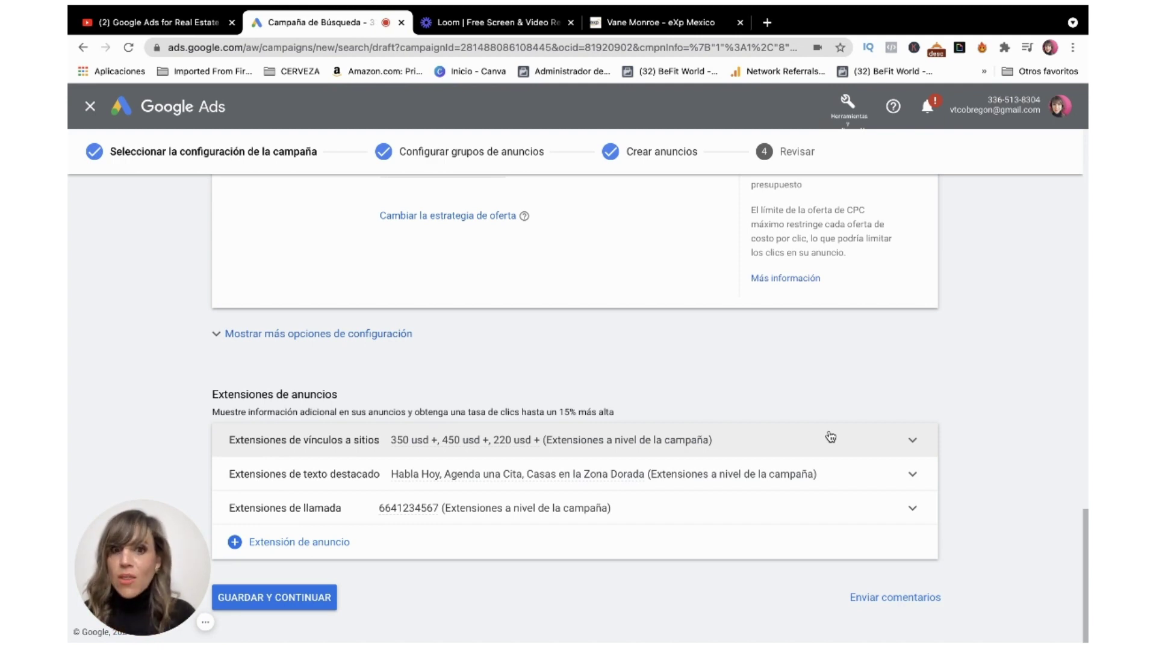
- Expand Extensiones de texto destacado, examine the selected callouts and their mobile ad preview, and collapse the section
left_click(911, 475)
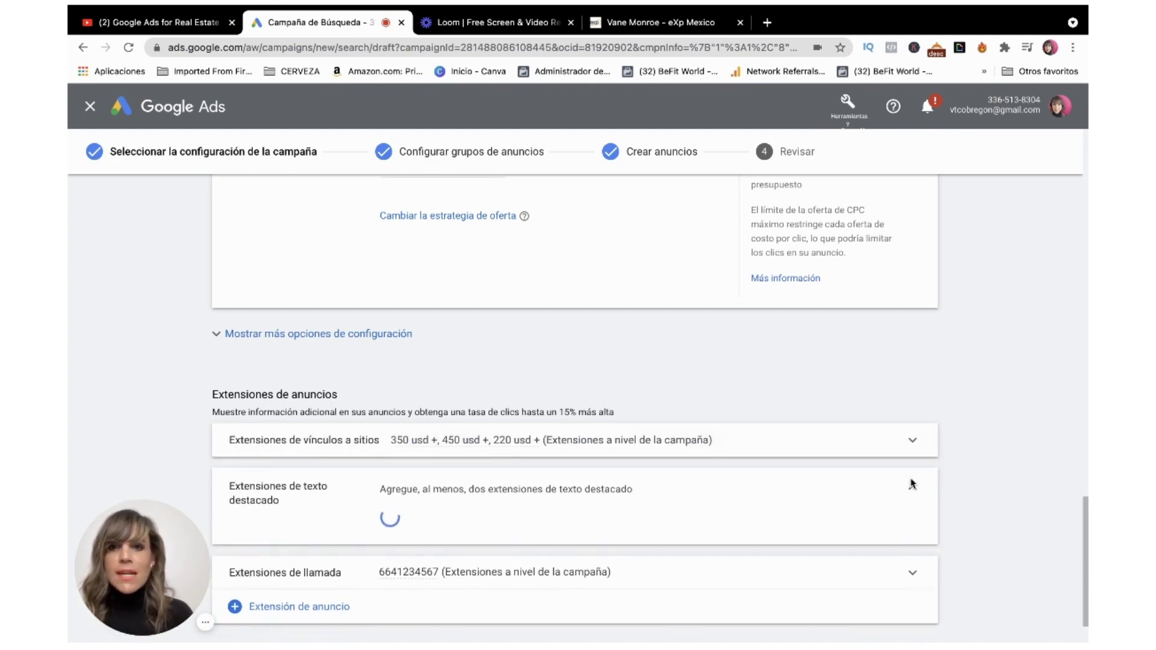
scroll(891, 498, "down", 3)
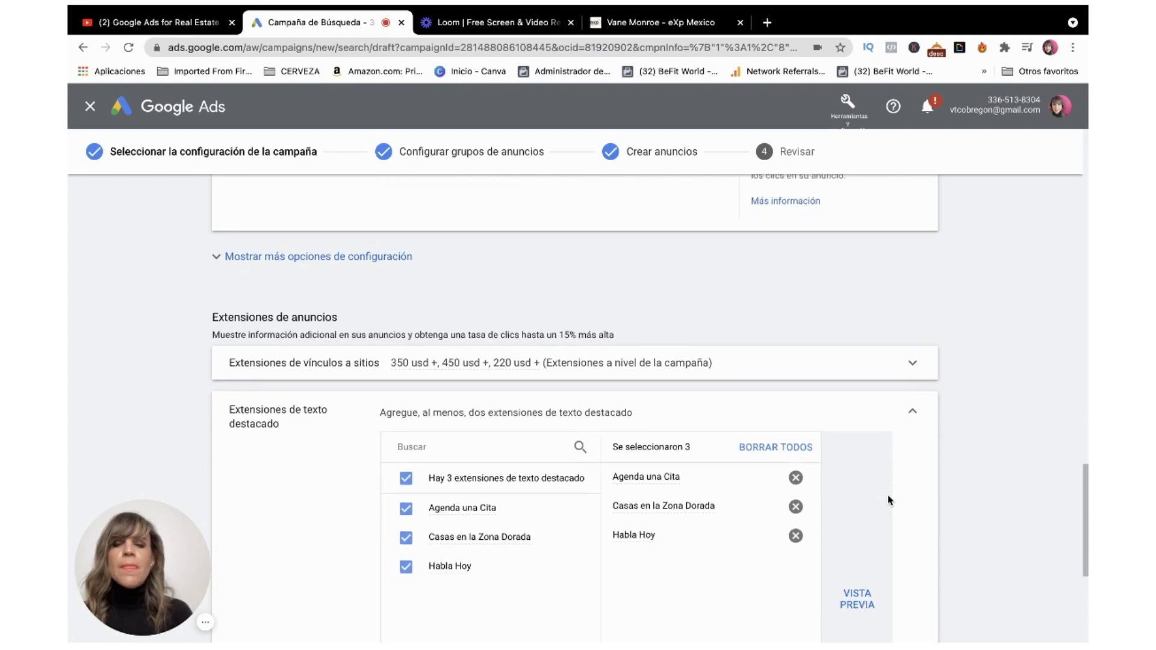
scroll(890, 501, "down", 2)
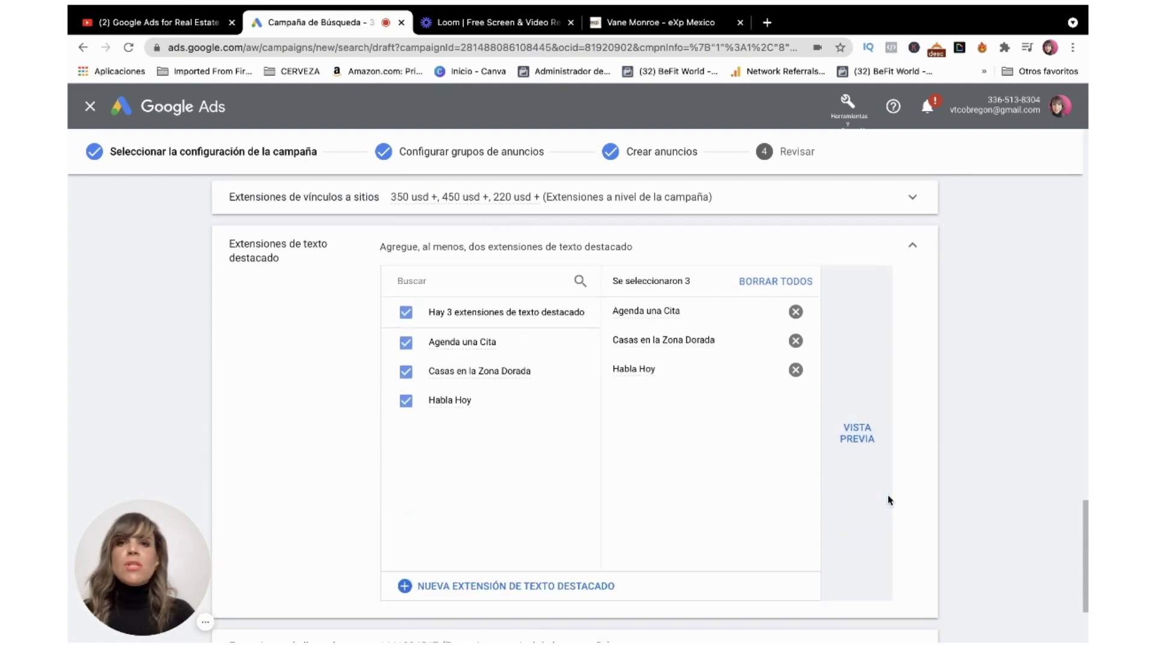
left_click(862, 442)
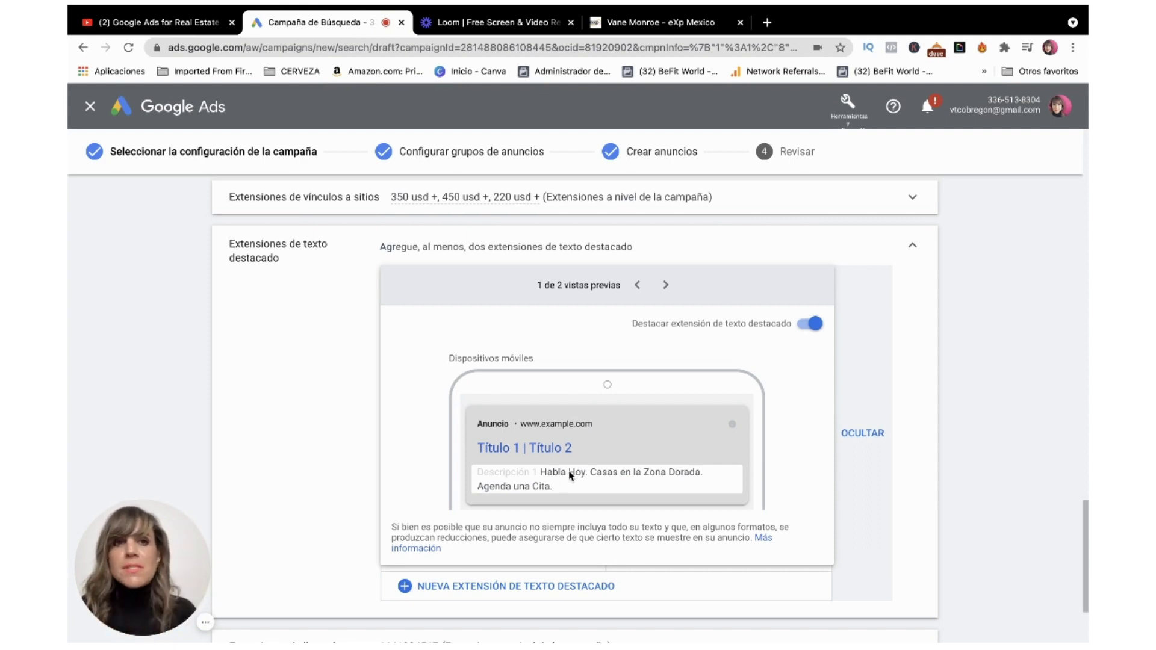
left_click(892, 294)
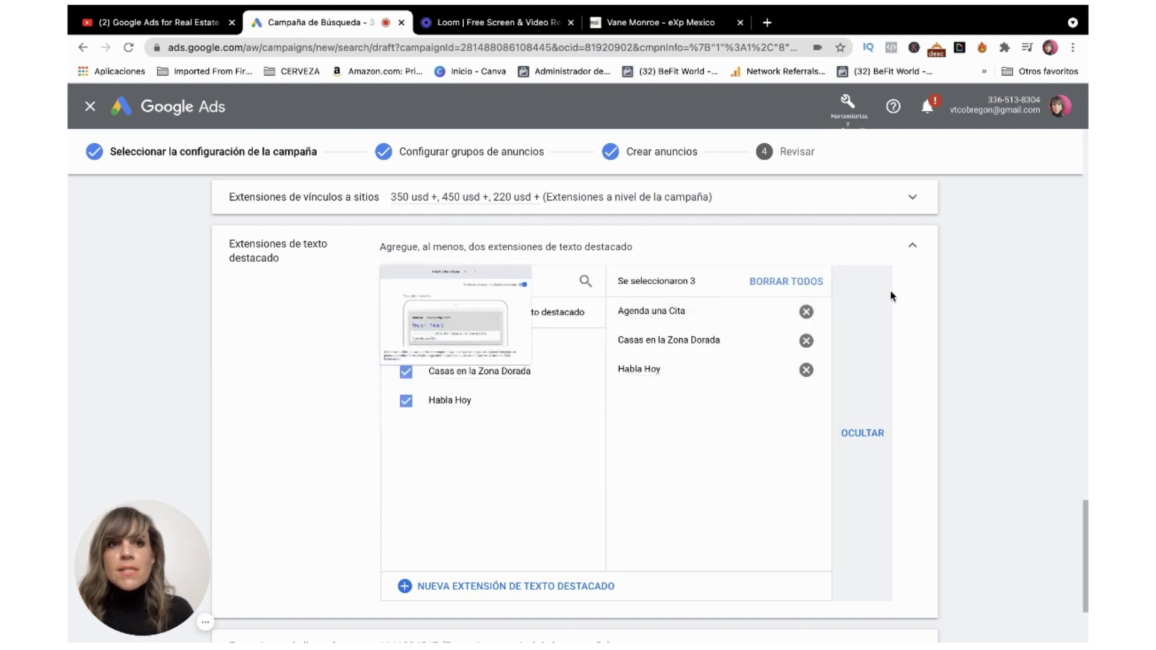
scroll(572, 479, "down", 3)
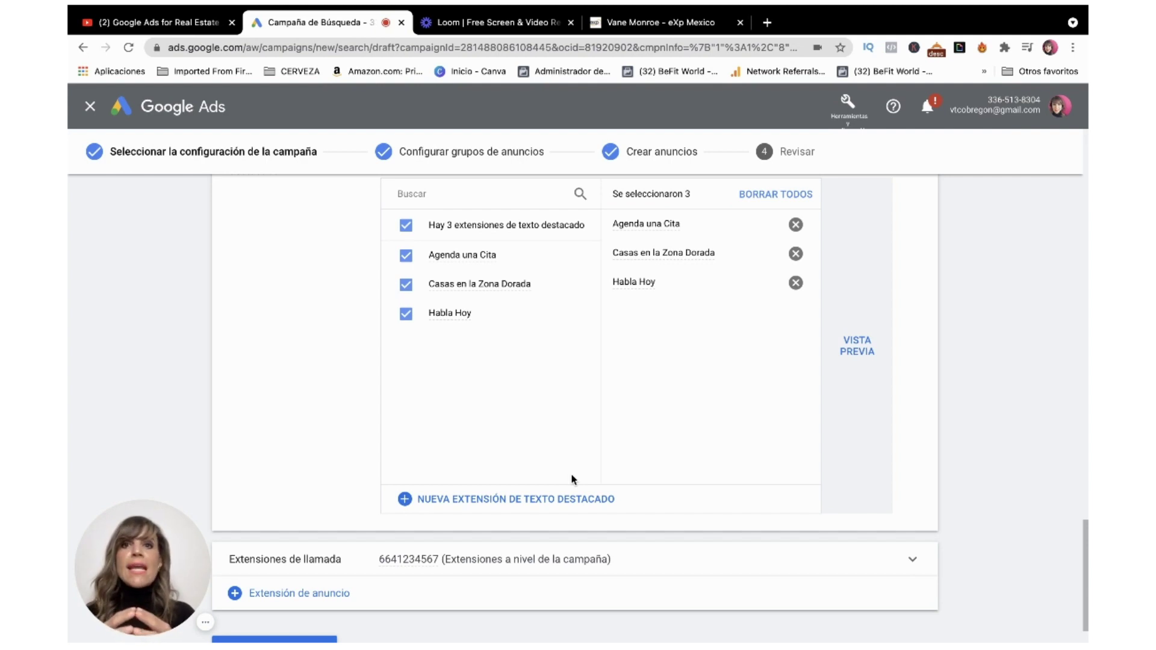
left_click(578, 194)
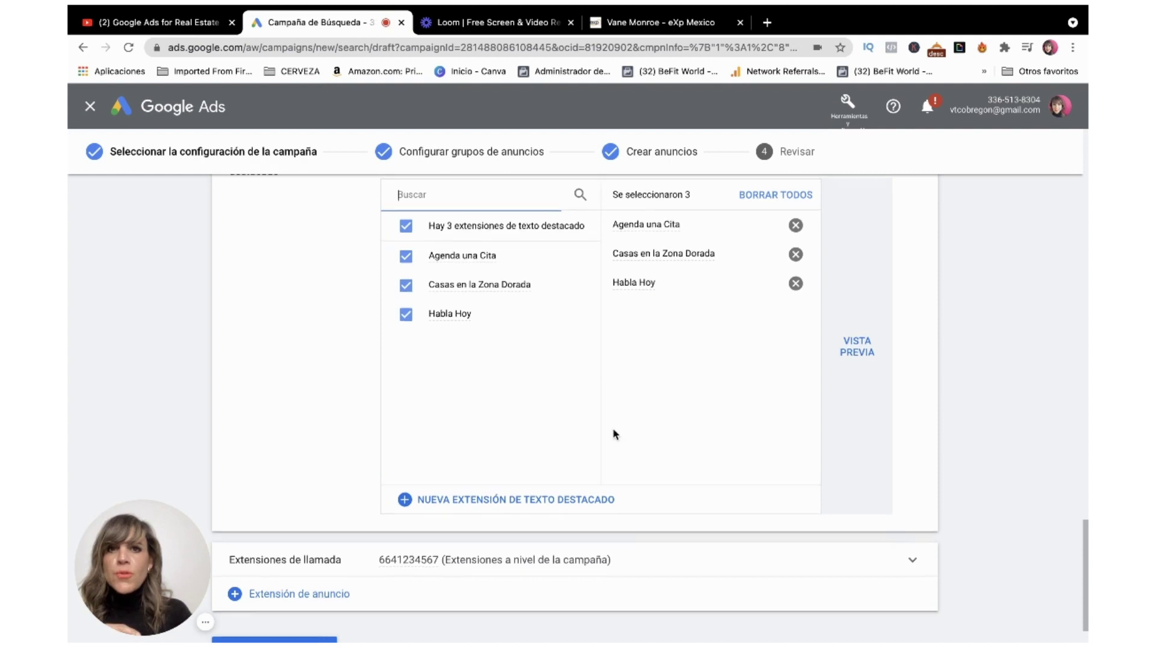
scroll(612, 428, "up", 3)
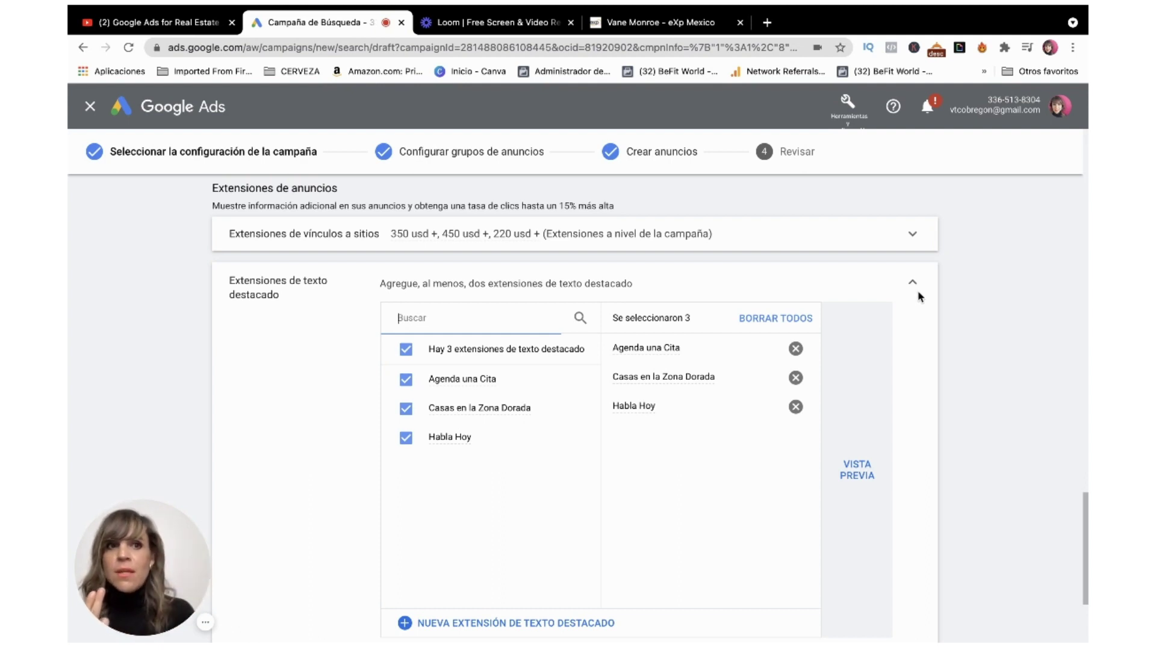
left_click(913, 283)
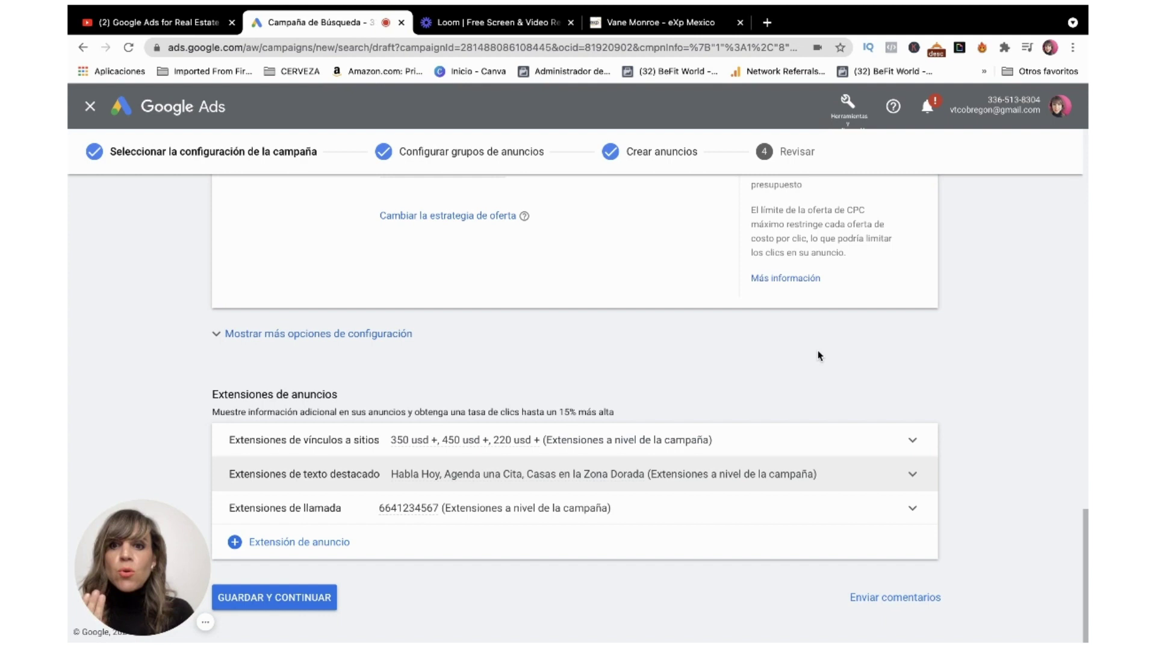
- Expand Extensiones de llamada, preview the call extension in a mobile ad, and collapse the section
left_click(913, 509)
scroll(793, 545, "down", 3)
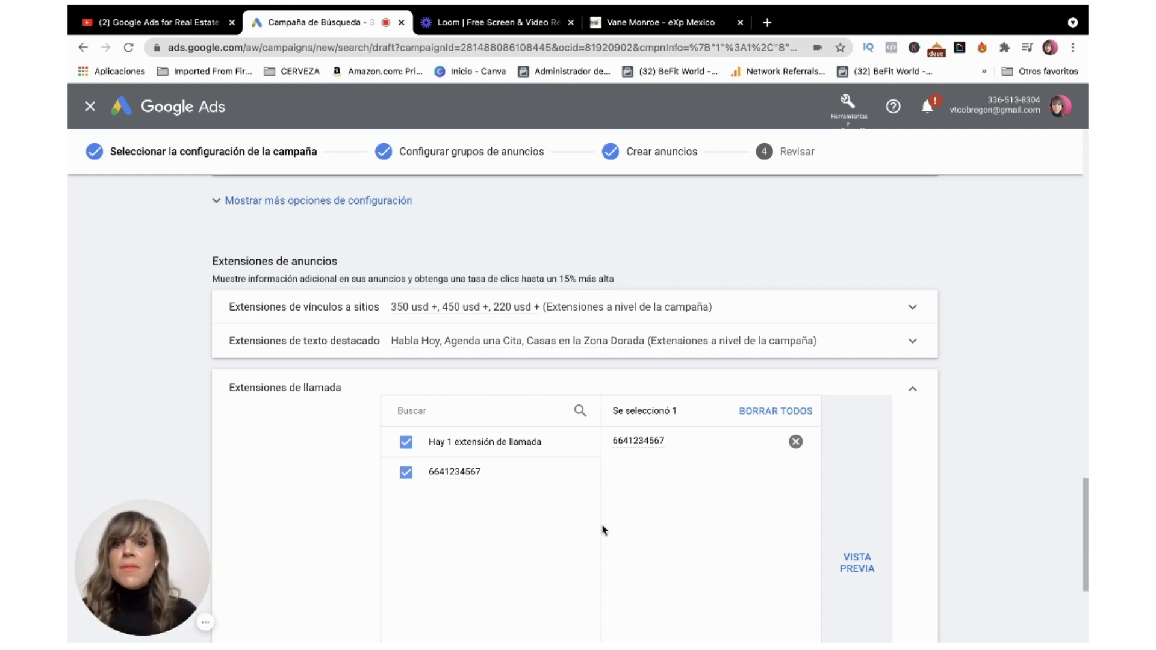
left_click(865, 561)
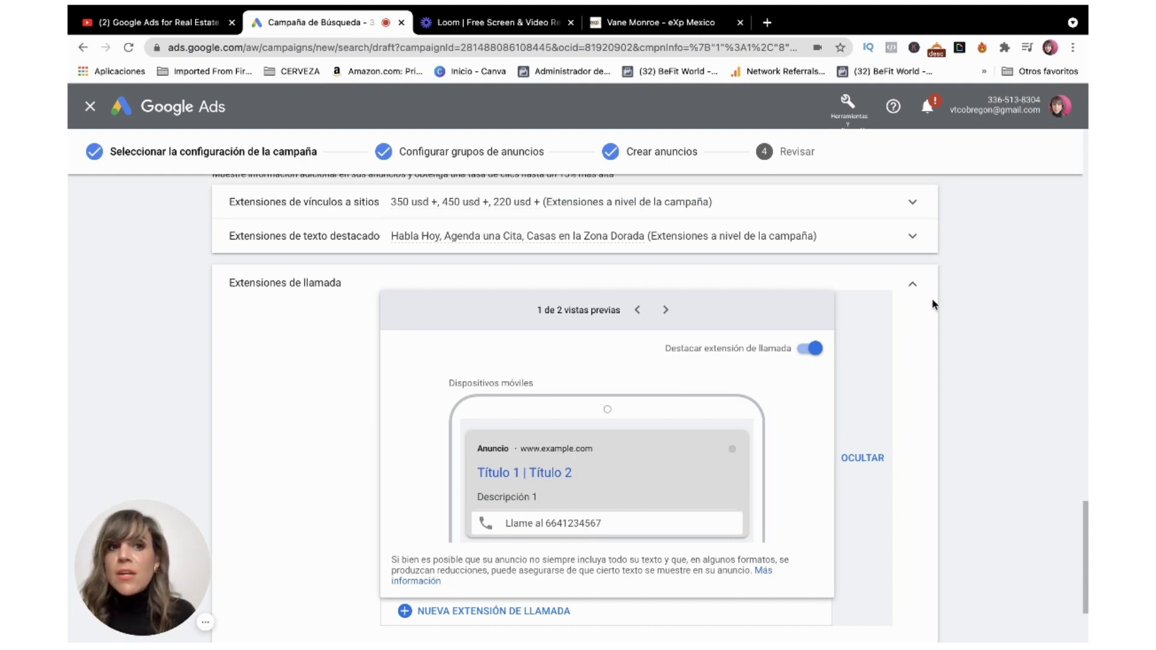
left_click(913, 285)
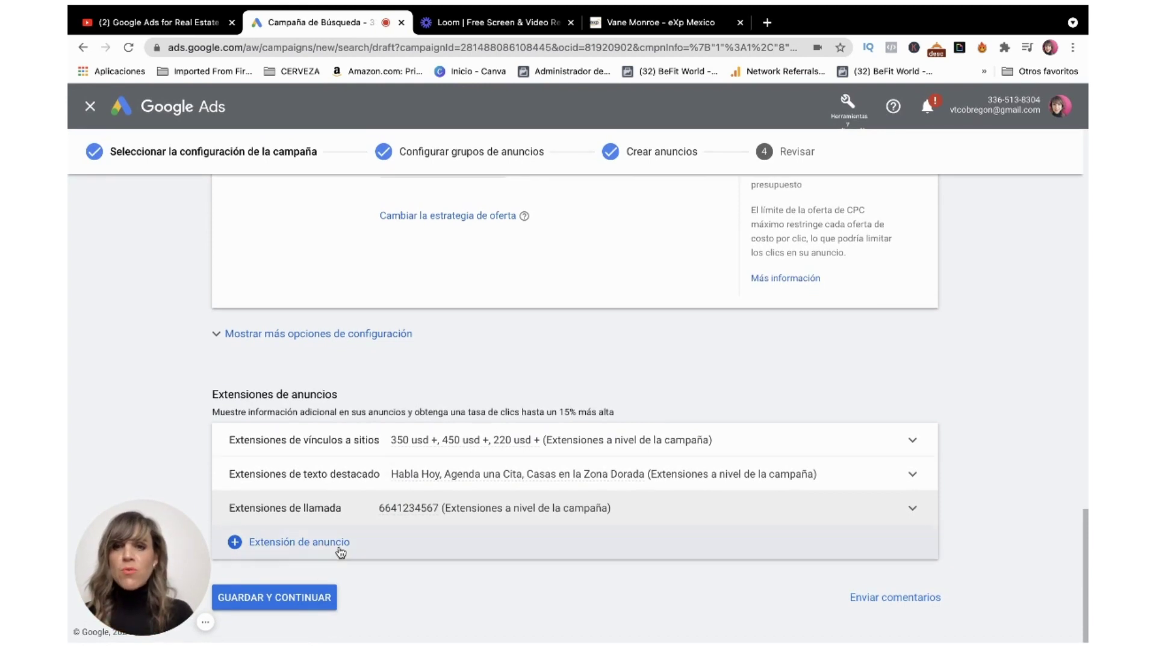
- Save the campaign settings and clear the entire keyword list of the ad group Anuncio para Compradores Alto
left_click(300, 598)
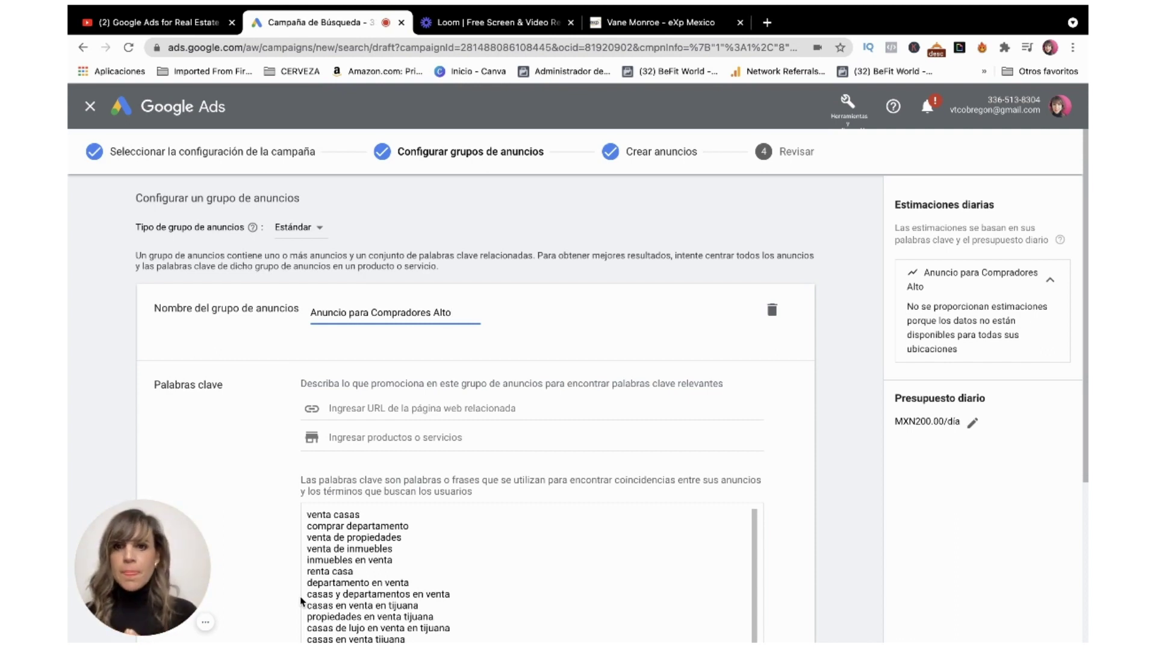
scroll(508, 587, "down", 5)
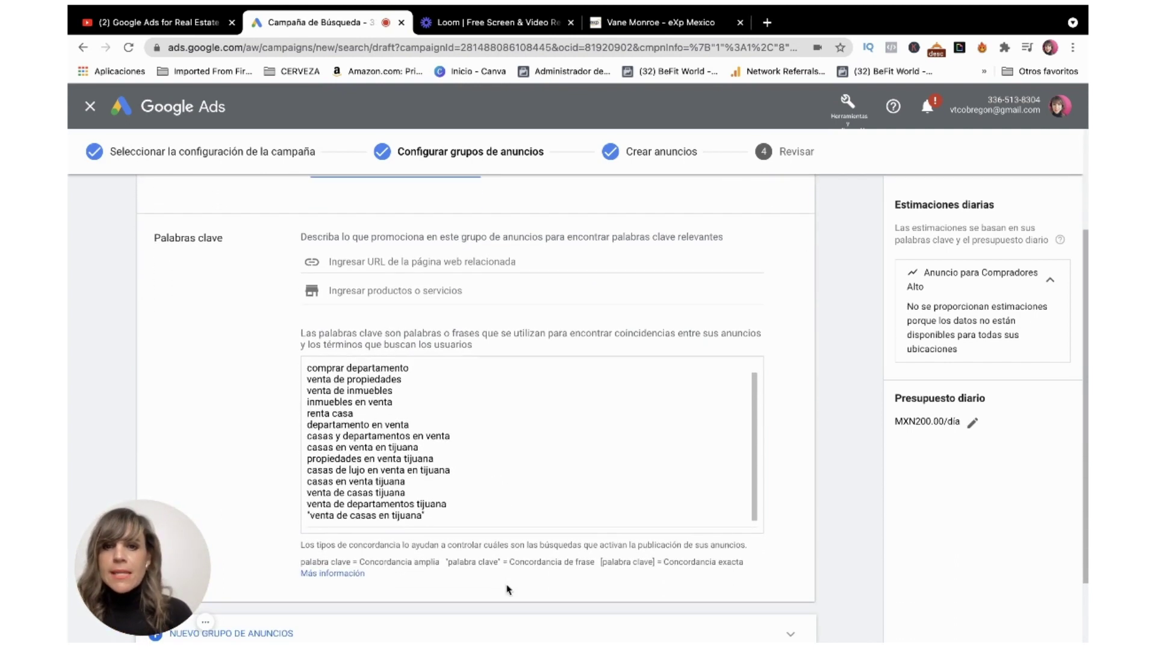
left_click_drag(447, 523, 316, 357)
left_click(458, 414)
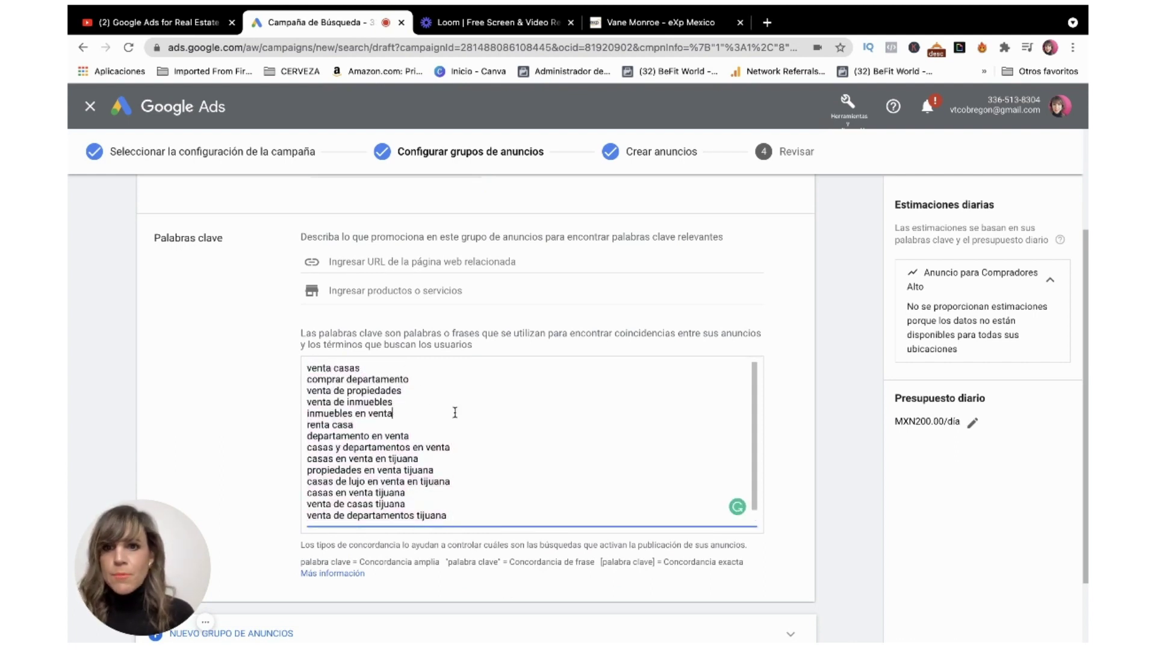
scroll(422, 415, "up", 1)
scroll(389, 417, "down", 1)
scroll(346, 455, "up", 2)
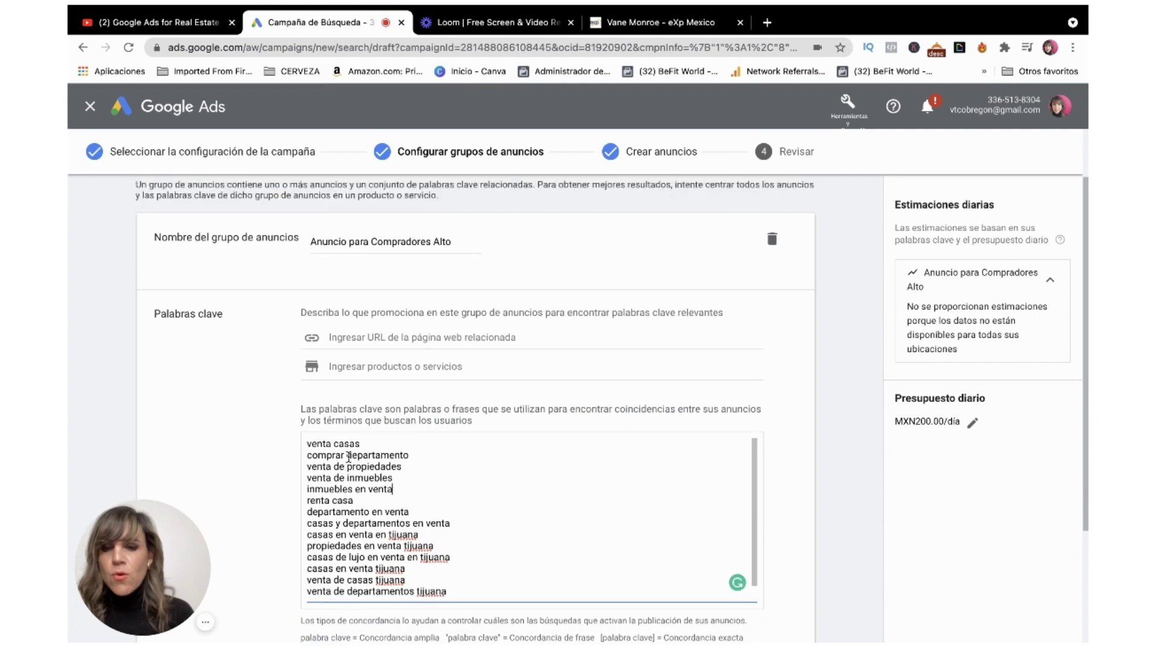
left_click_drag(308, 450, 480, 609)
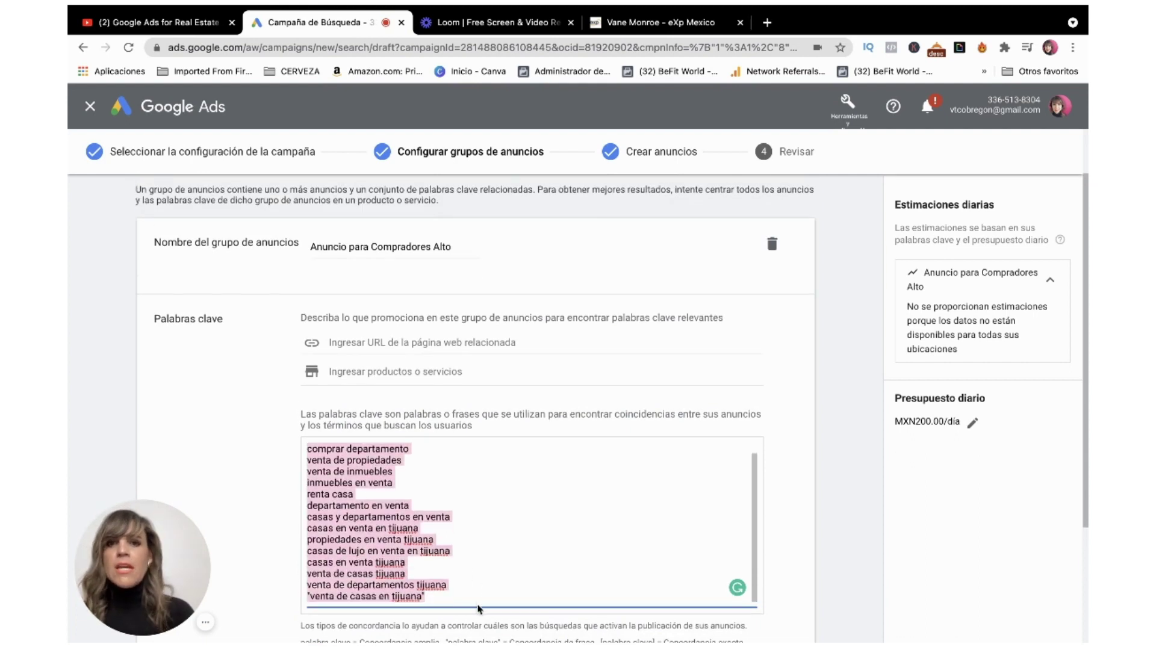
key("BackSpace")
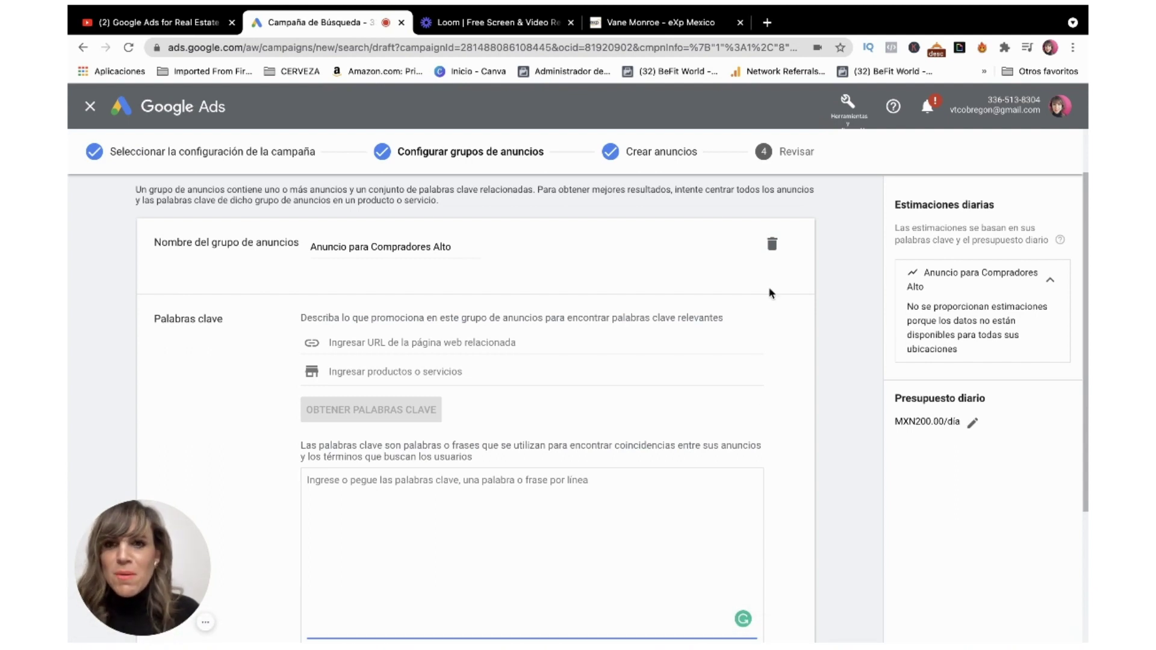
- Try to generate keywords for the ad group from the related website wasi.com
left_click(492, 356)
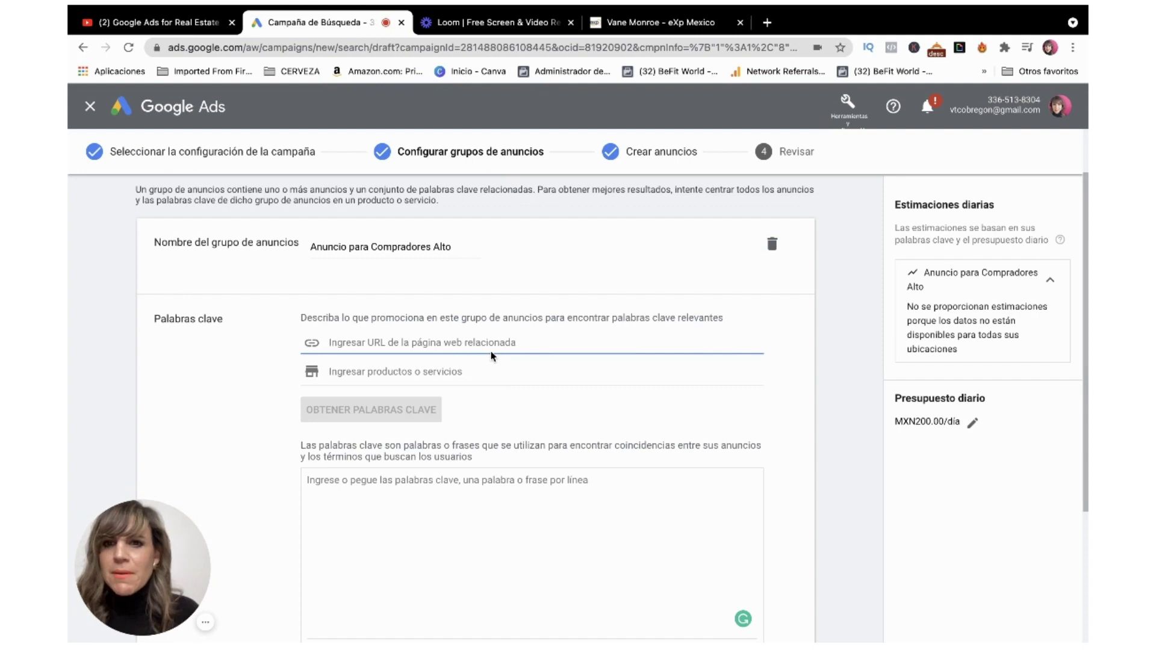
type("was")
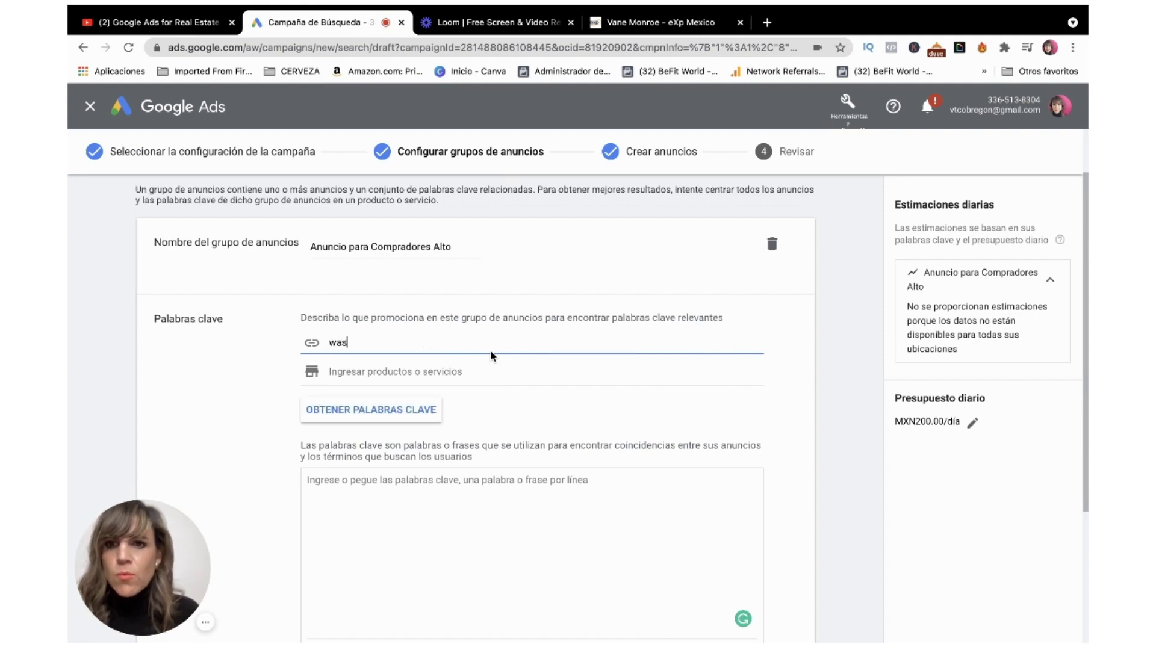
type("i.com")
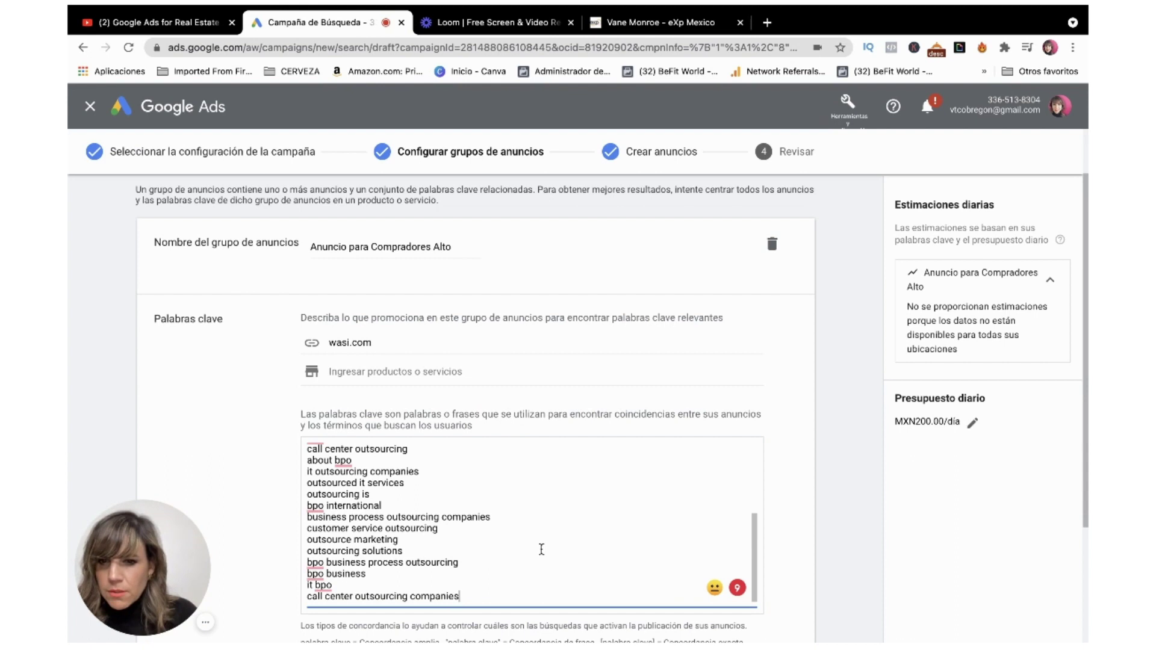
- Clear the generated outsourcing keywords and the related website URL wasi.com
left_click_drag(481, 593, 287, 441)
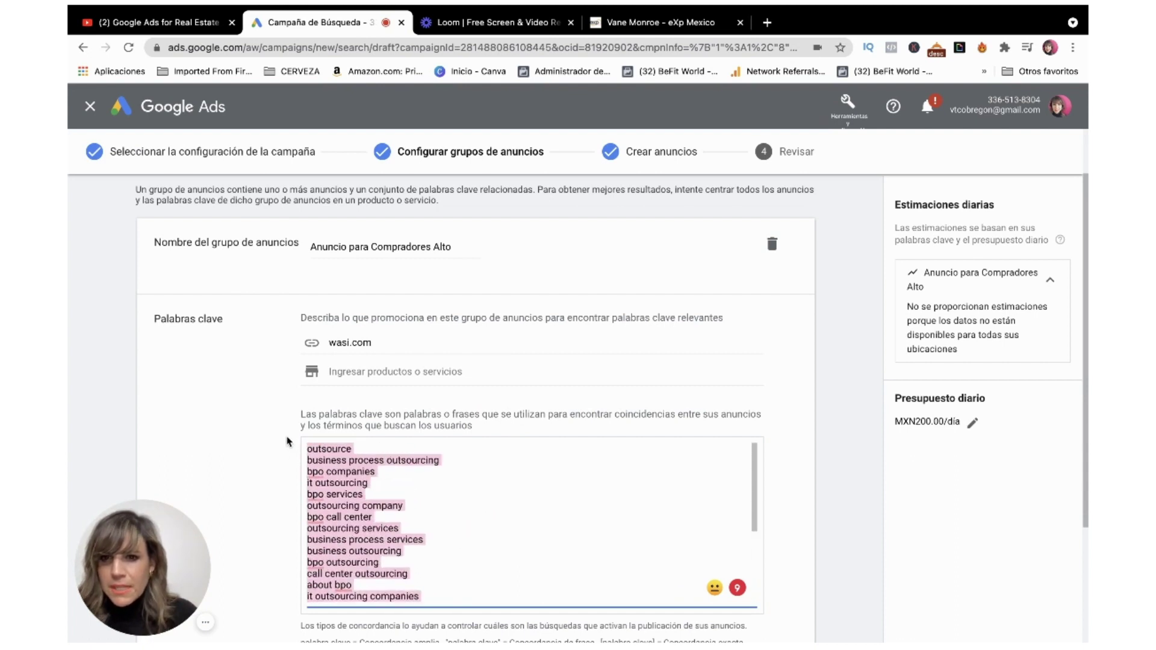
key("BackSpace")
left_click(412, 349)
key("BackSpace")
key("BackSpace")
key("BackSpace")
key("BackSpace")
key("BackSpace")
key("BackSpace")
key("BackSpace")
key("BackSpace")
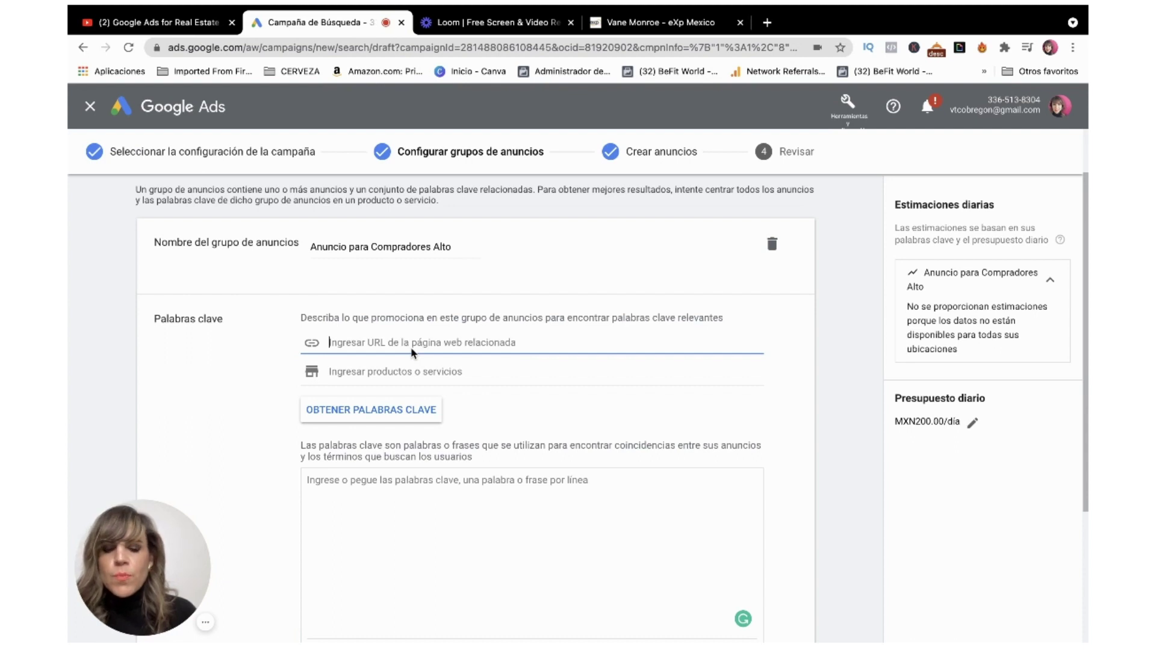
- Try generating keywords from the related website inmuebles24.com, and clear the generated keyword list
type("in")
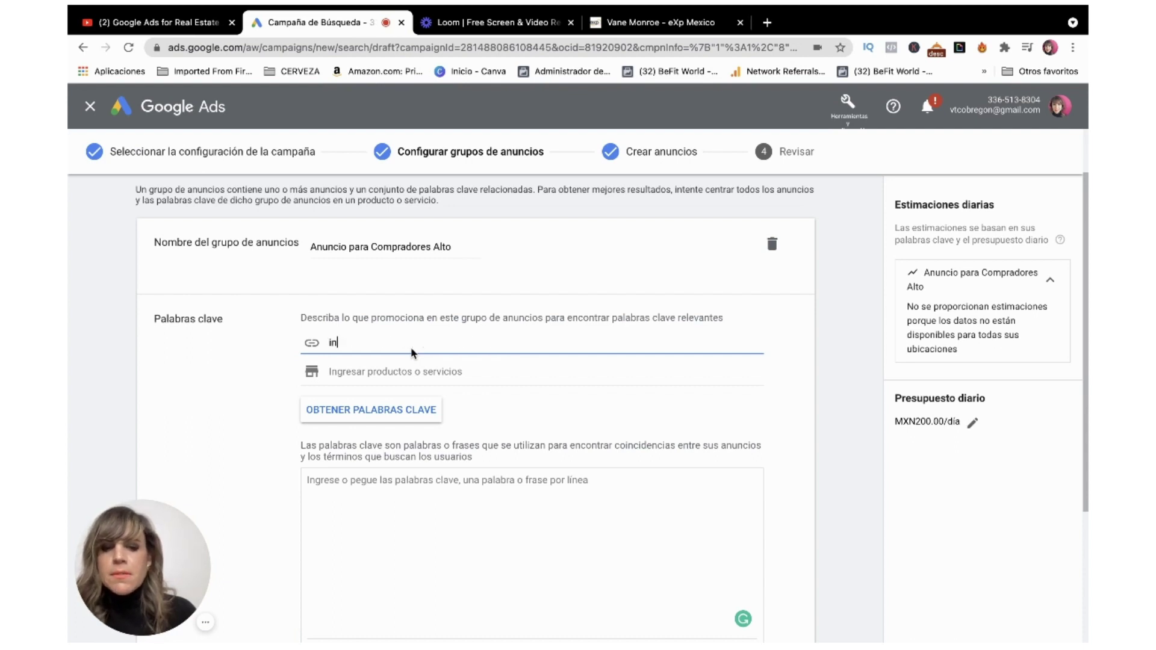
type("muebles24.com")
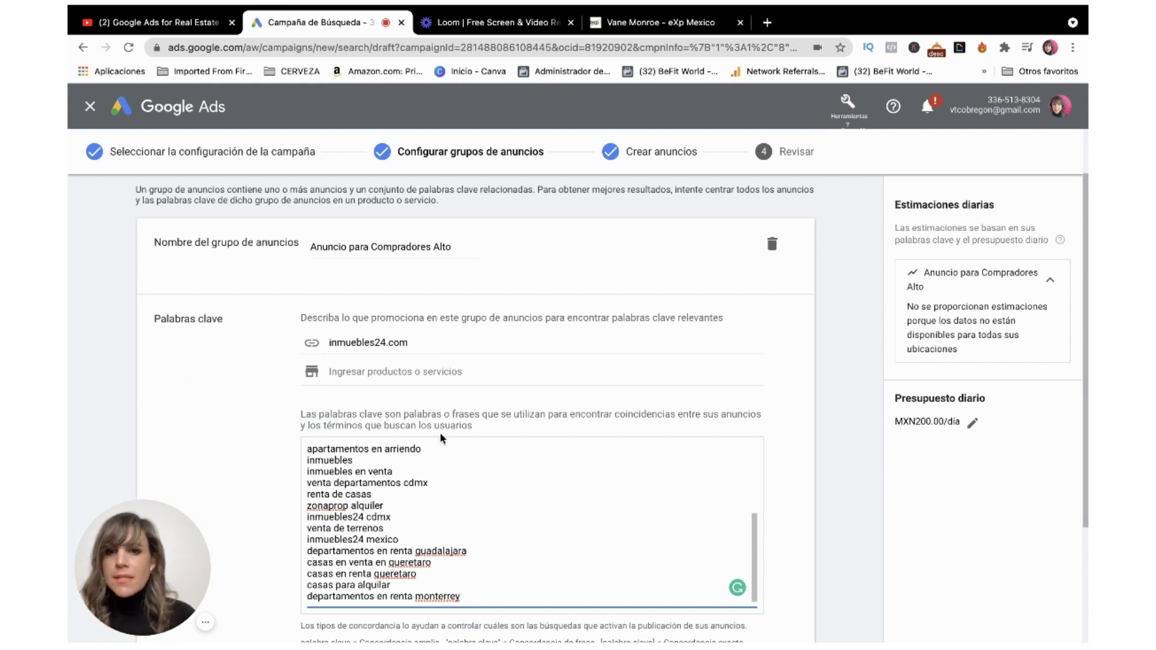
scroll(344, 468, "up", 1)
left_click_drag(344, 467, 474, 609)
key("BackSpace")
left_click_drag(434, 563, 290, 434)
key("BackSpace")
- Try the related website expmexico.mx as the keyword source, and clear the keywords it generates
left_click(424, 343)
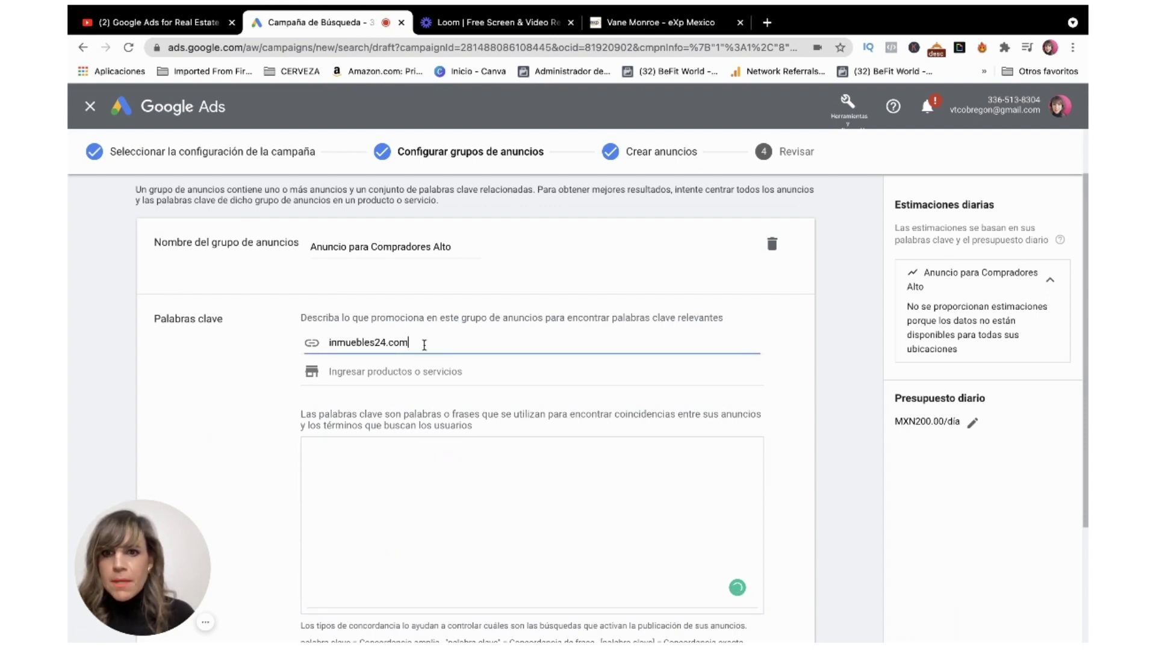
left_click_drag(423, 343, 301, 341)
type("exprealty")
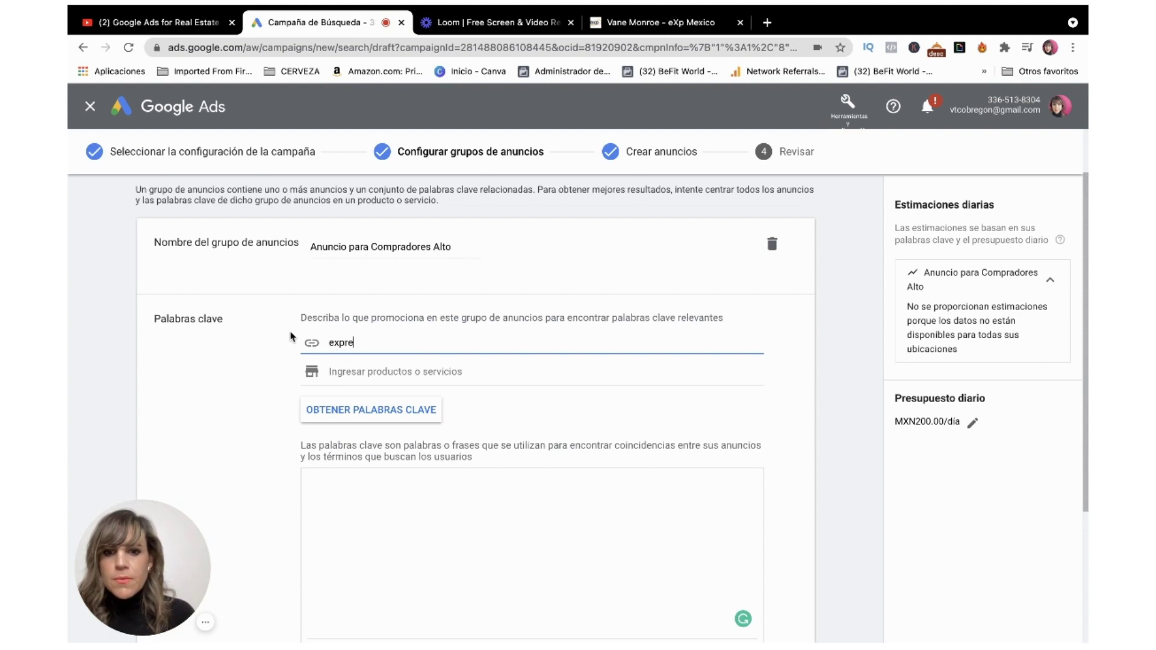
key("BackSpace")
key("BackSpace")
key("BackSpace")
key("BackSpace")
key("BackSpace")
type("mexico.mx")
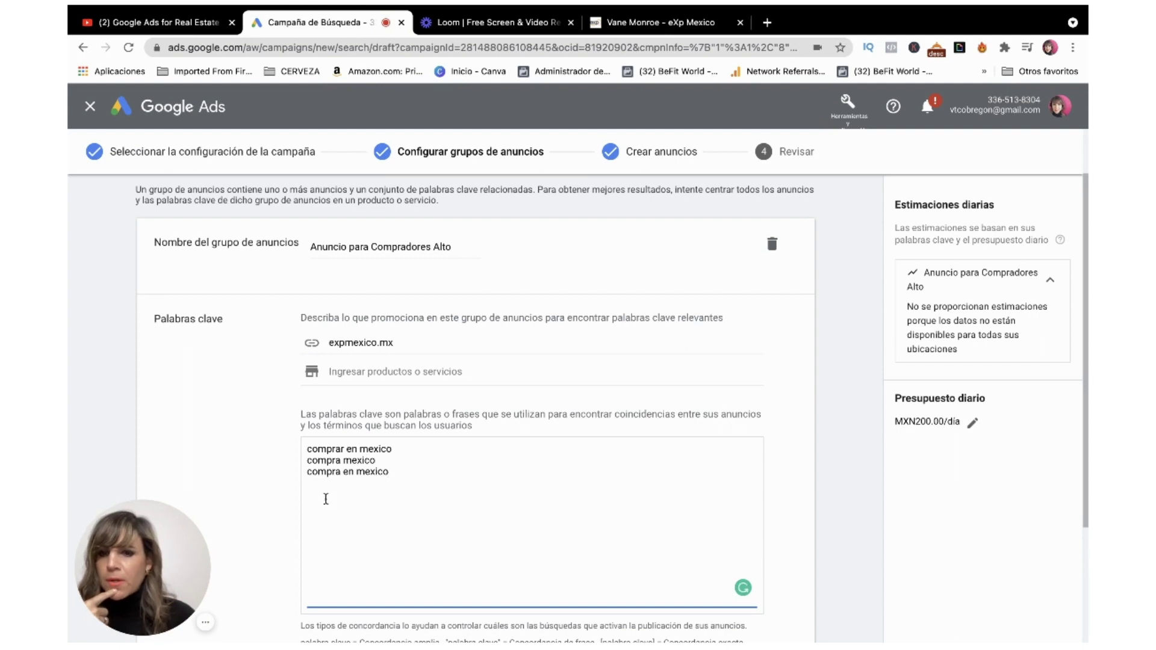
left_click_drag(405, 478, 302, 452)
key("BackSpace")
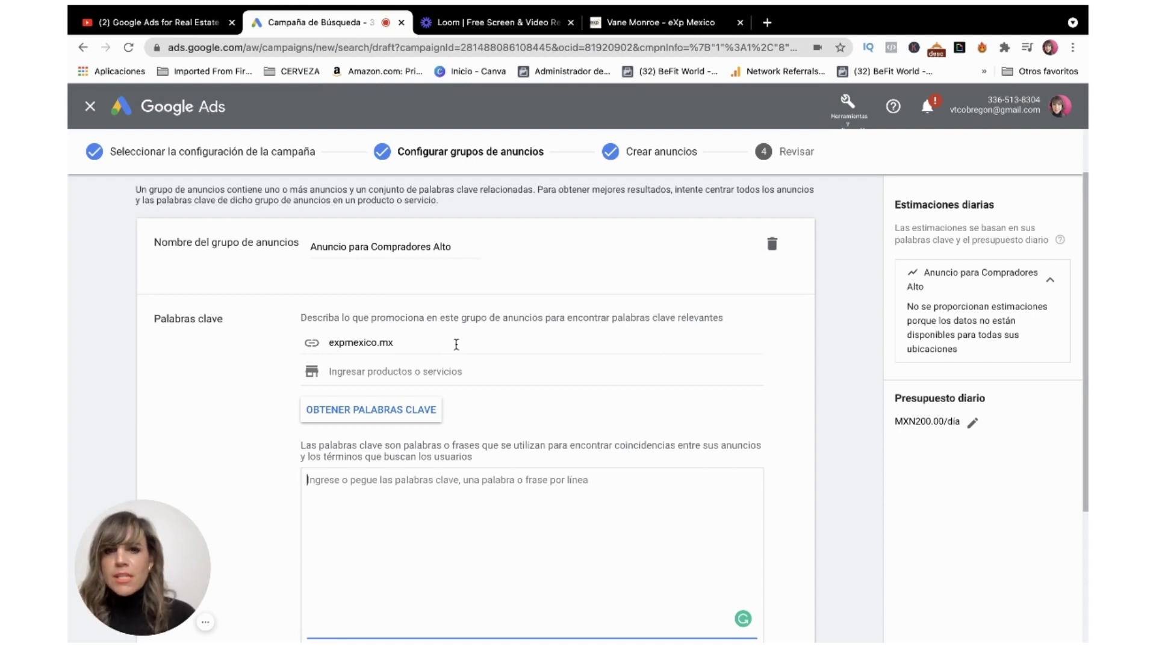
- Generate keywords from the related website easybroker.com, look through the suggestions, and clear the generated list
left_click_drag(456, 344, 312, 338)
type("easybroker.com")
key("Return")
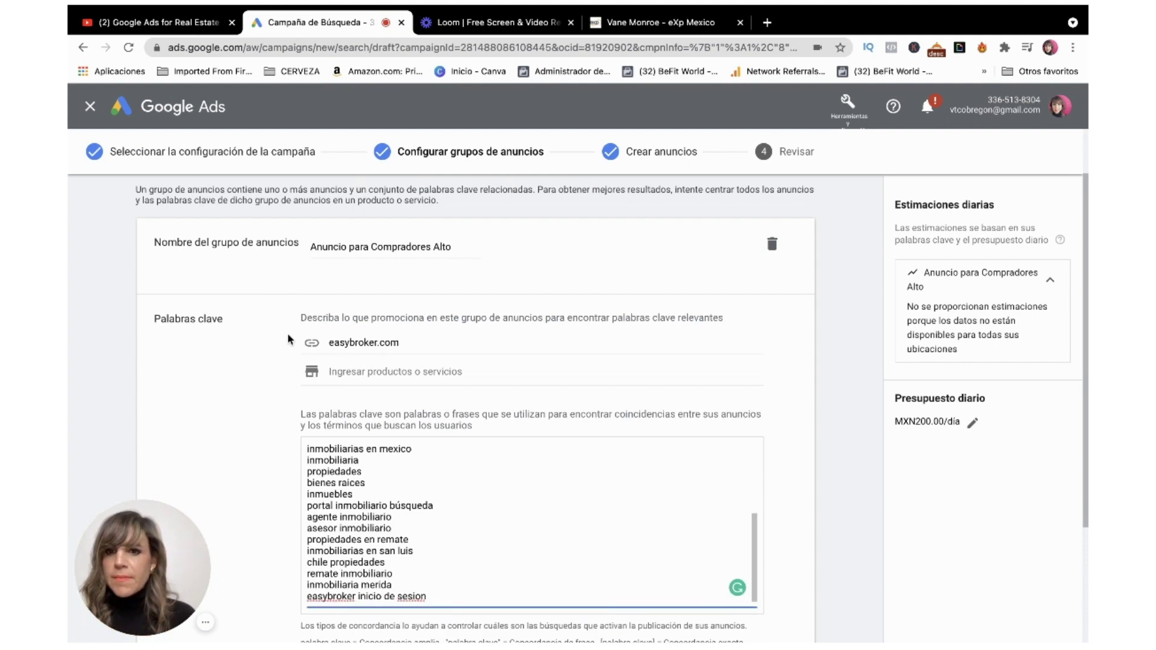
scroll(422, 562, "up", 8)
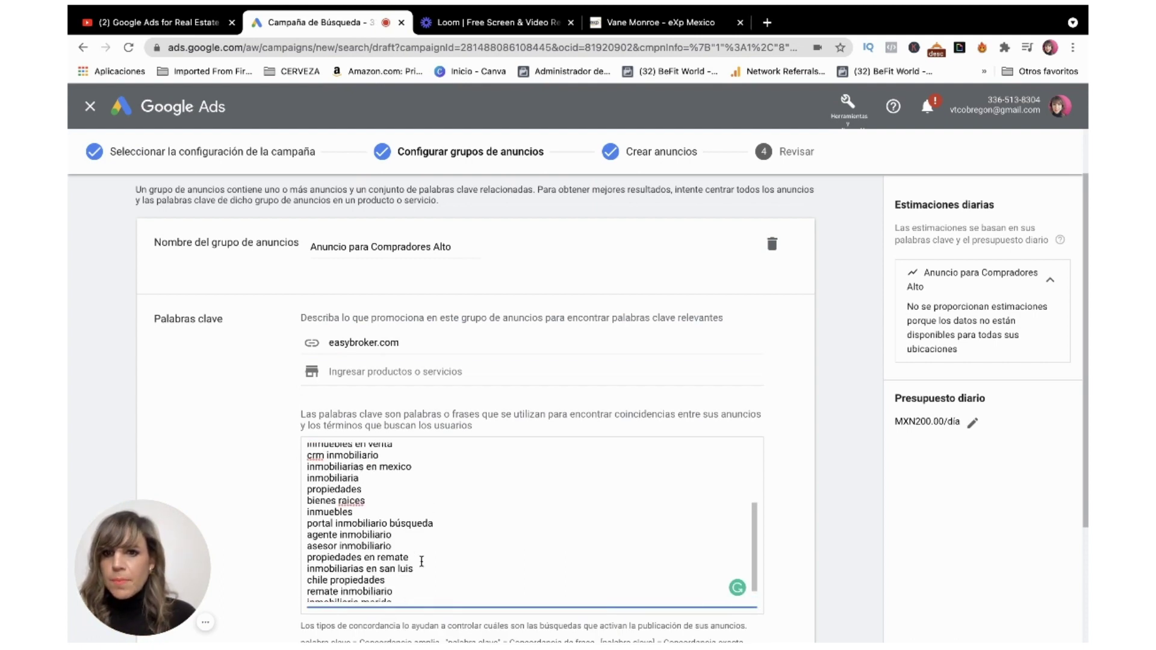
scroll(422, 562, "down", 10)
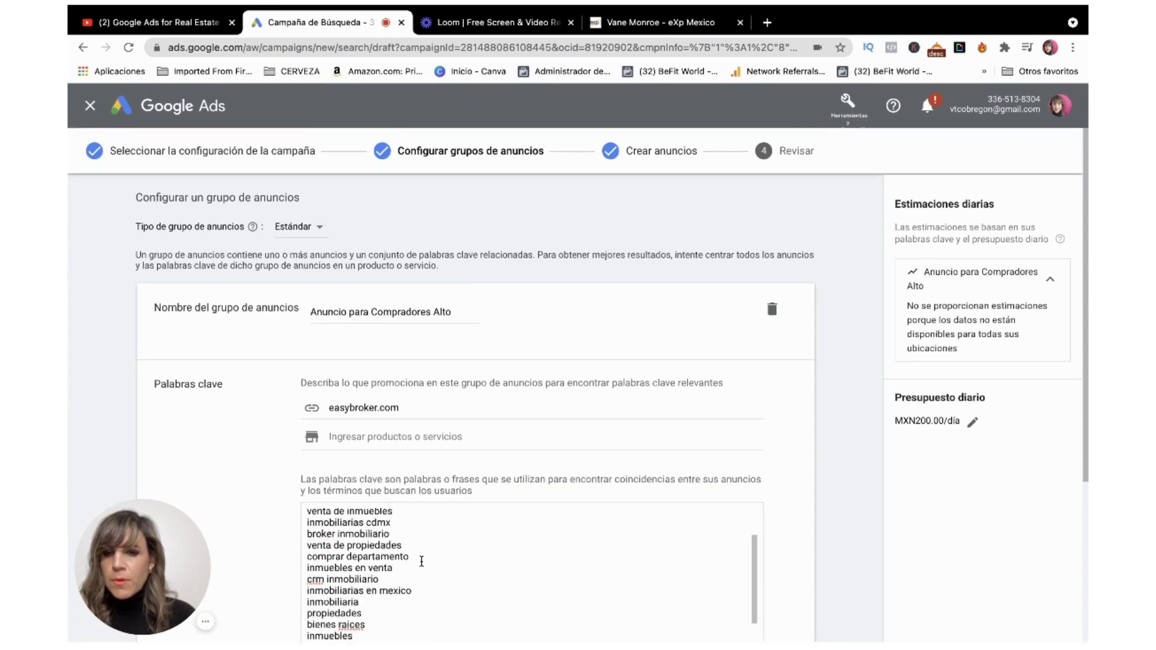
scroll(423, 566, "down", 2)
left_click_drag(464, 440, 289, 271)
key("BackSpace")
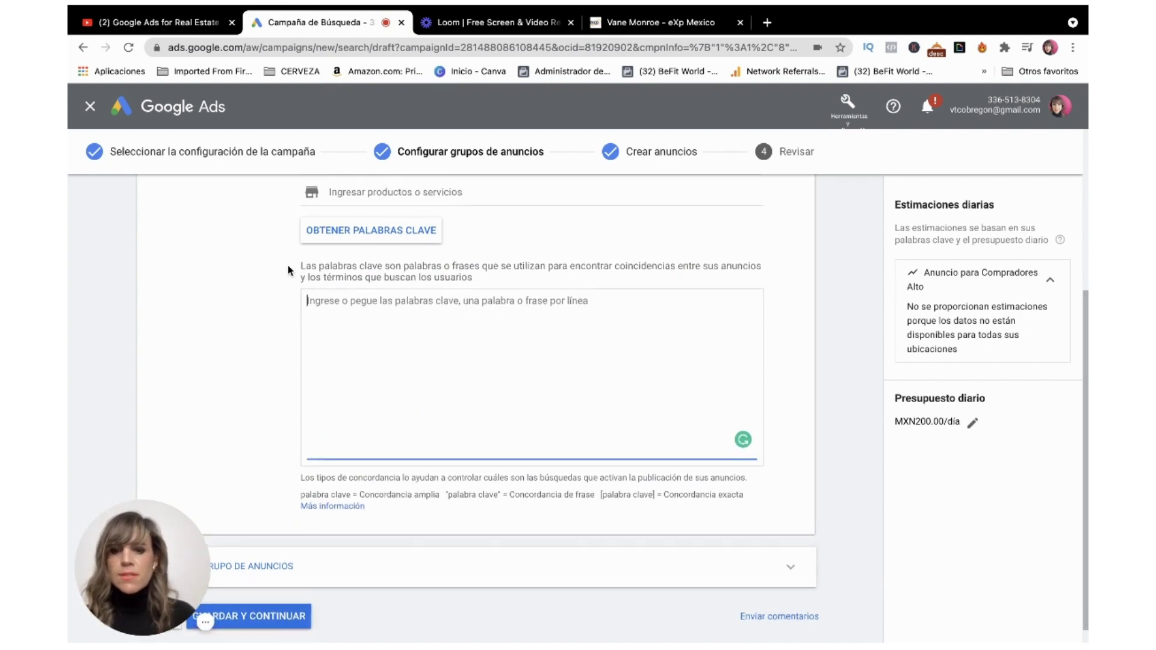
- Restore the earlier keyword list of home sale and Tijuana terms, and remove the keyword renta casa
key("ctrl+z")
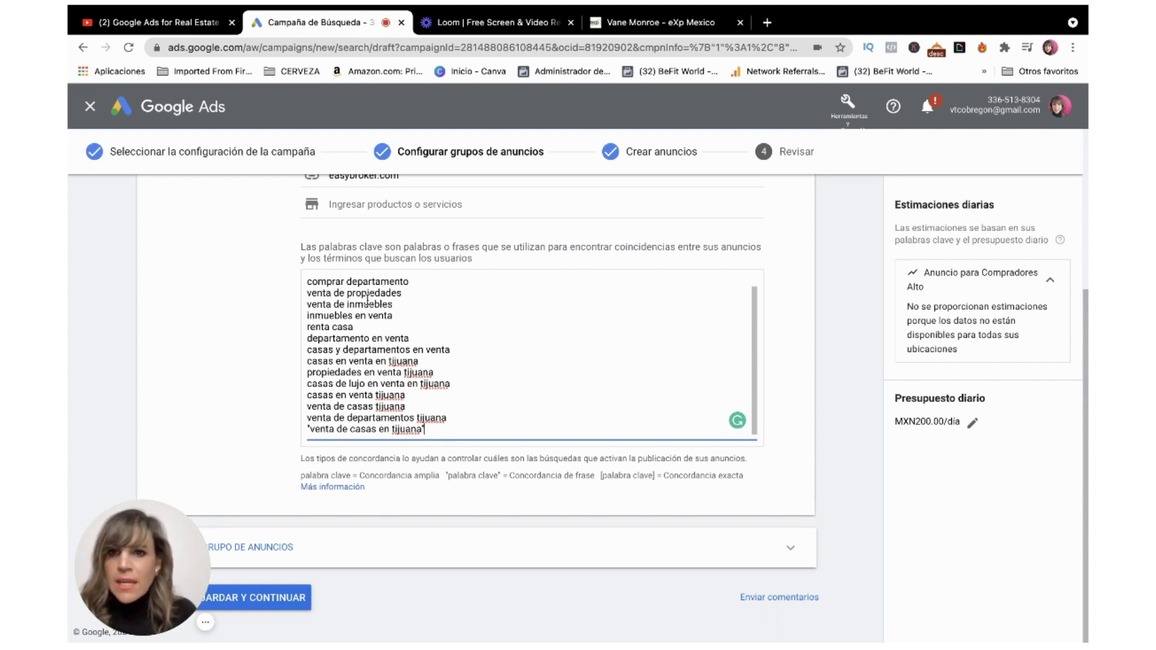
left_click(367, 326)
key("BackSpace")
key("BackSpace")
key("BackSpace")
key("BackSpace")
key("BackSpace")
key("BackSpace")
key("BackSpace")
key("BackSpace")
key("BackSpace")
key("BackSpace")
key("BackSpace")
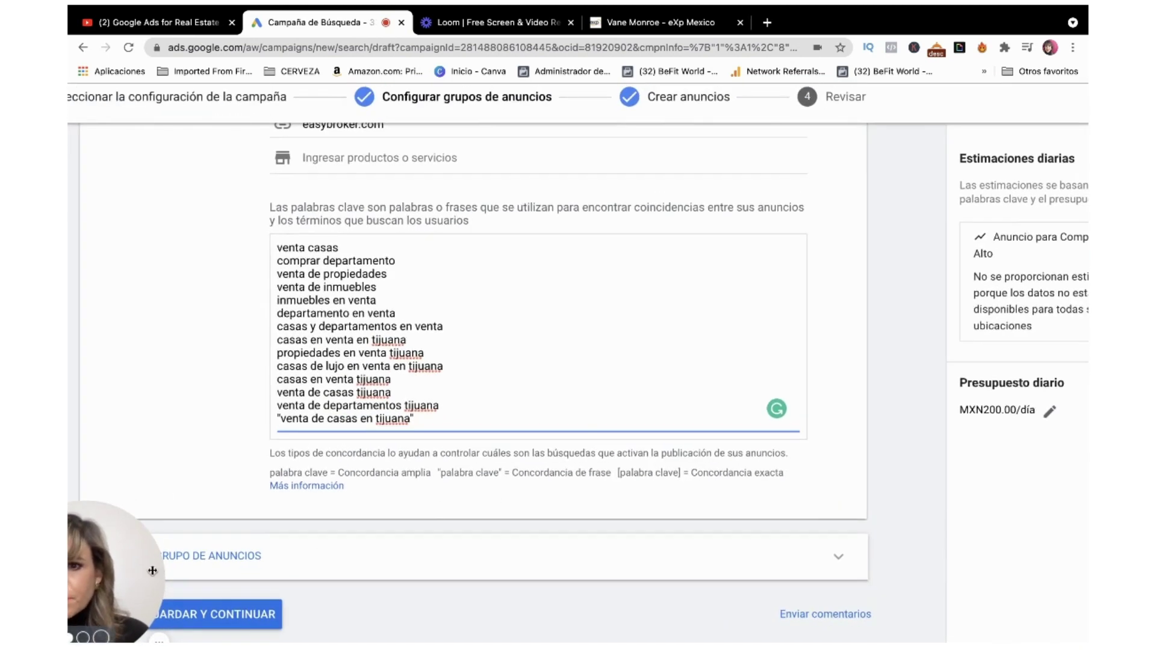
- Open the help article about keyword match types and review the broad, phrase and exact match notation
left_click_drag(153, 571, 227, 571)
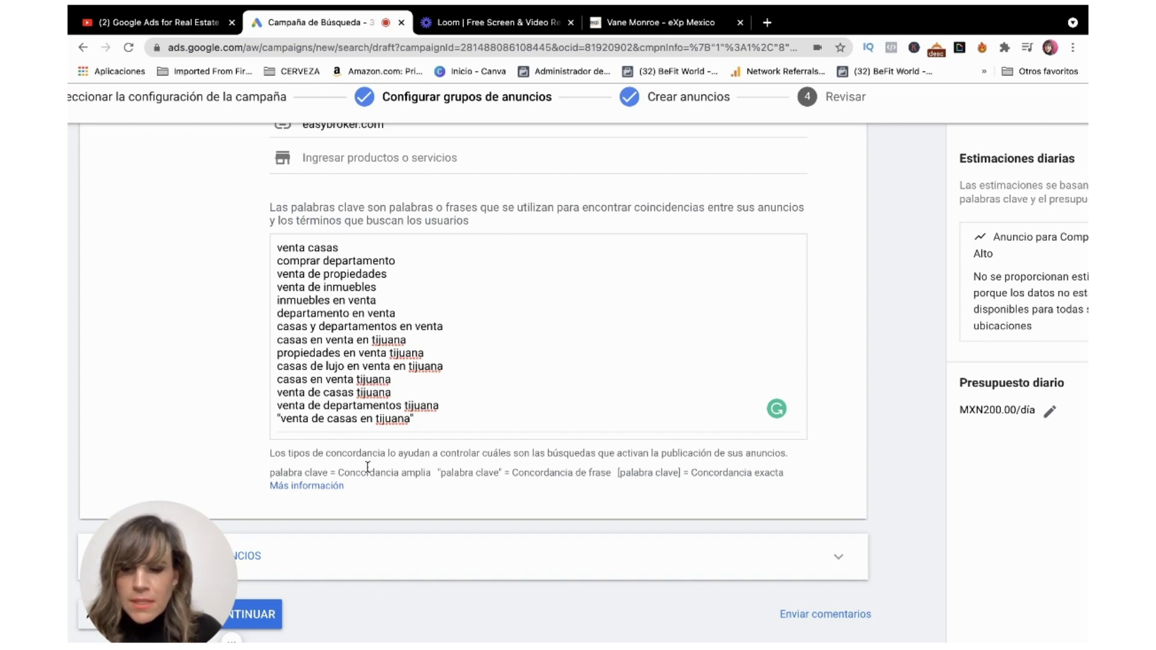
left_click(340, 487)
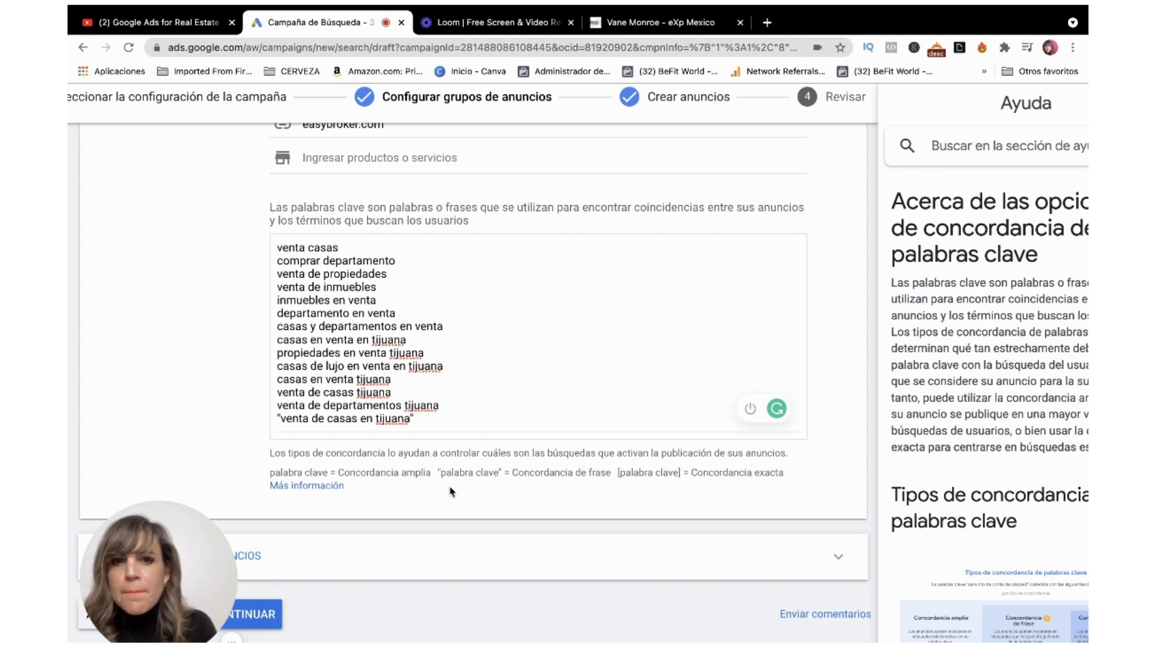
left_click(278, 246)
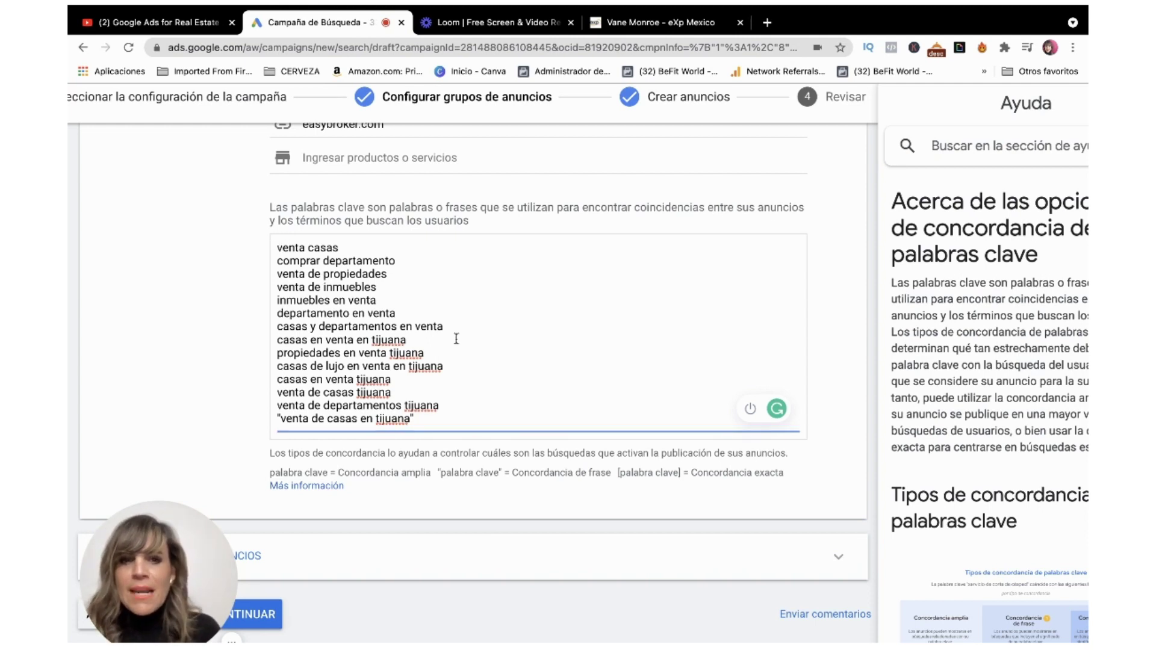
left_click(739, 479)
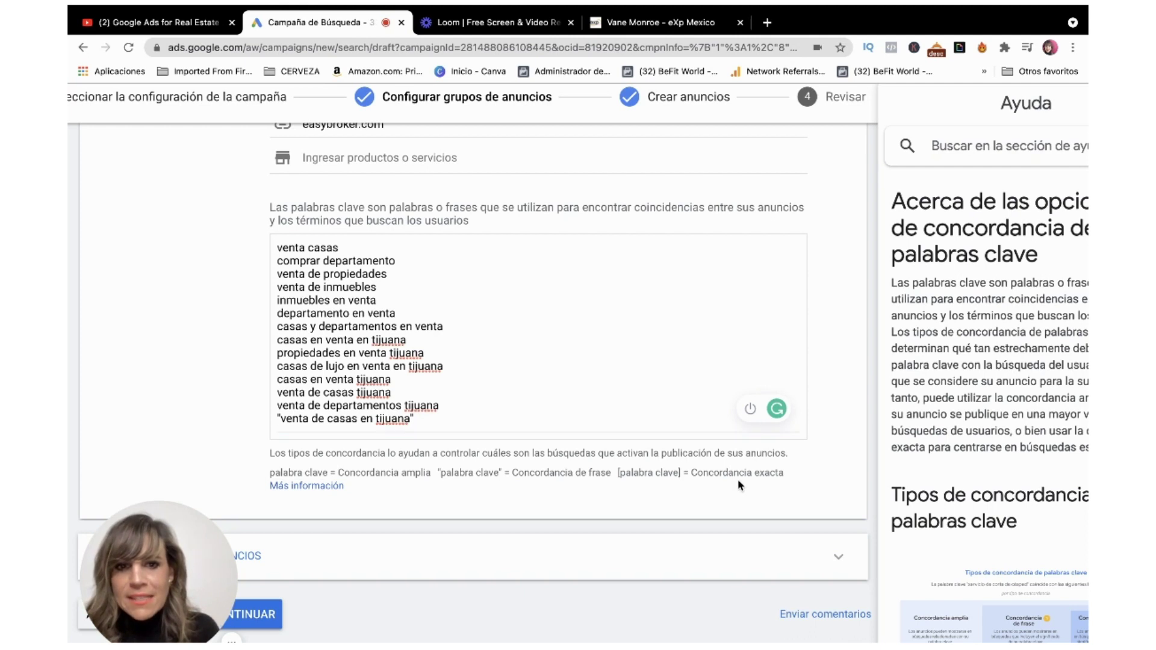
- Try marking the keyword venta casas as exact match with an opening square bracket, and remove the bracket
left_click(279, 248)
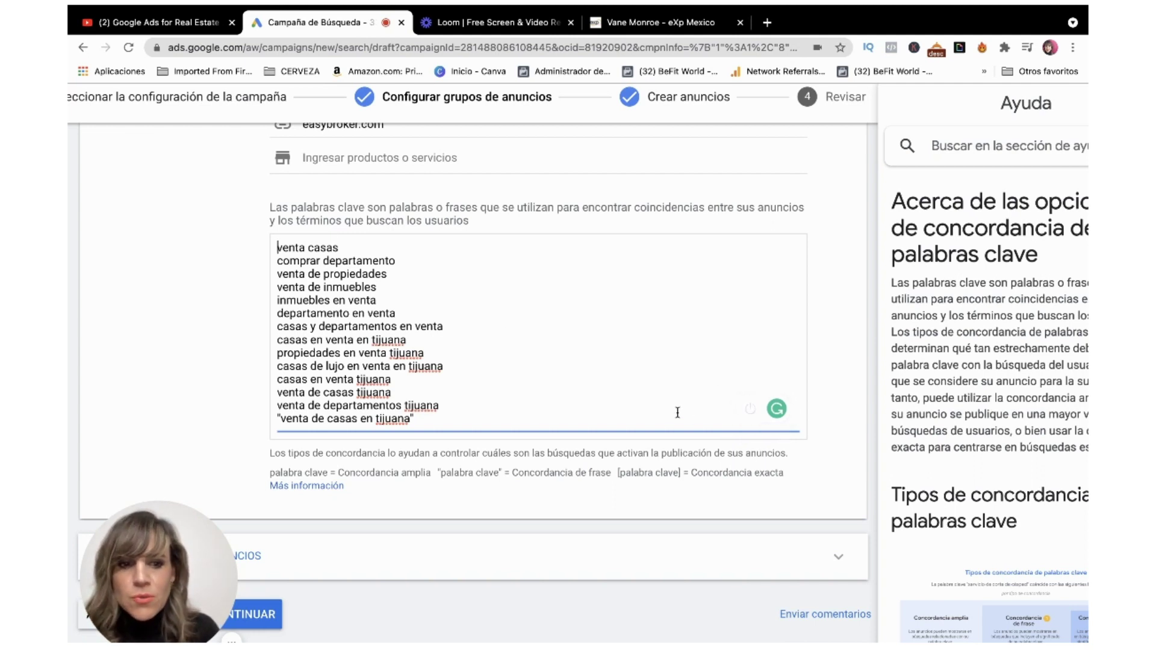
left_click(380, 249)
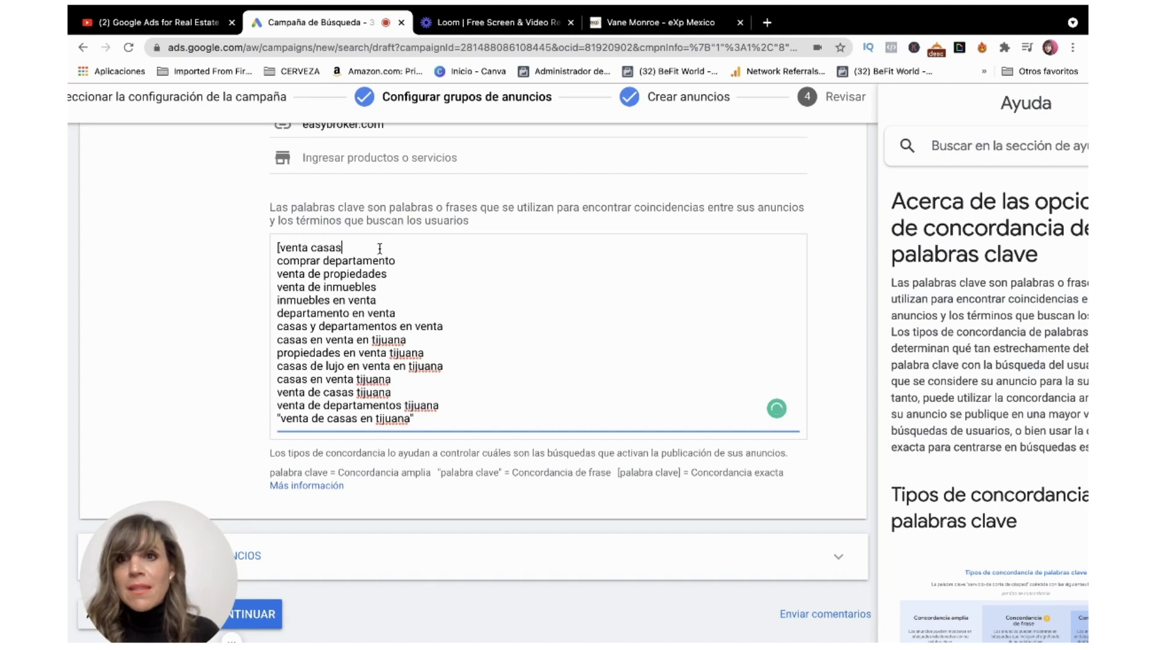
left_click(280, 241)
key("BackSpace")
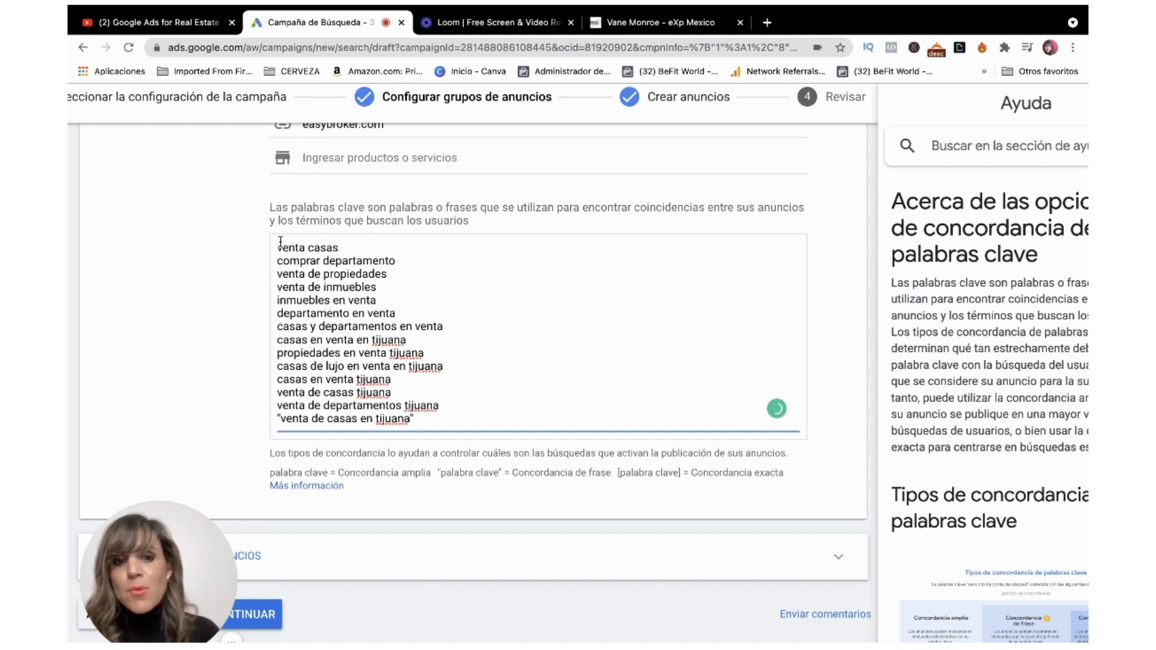
- Enclose venta casas, comprar departamento, venta de propiedades and venta de inmuebles in quotation marks for phrase match
type("\"")
left_click(358, 245)
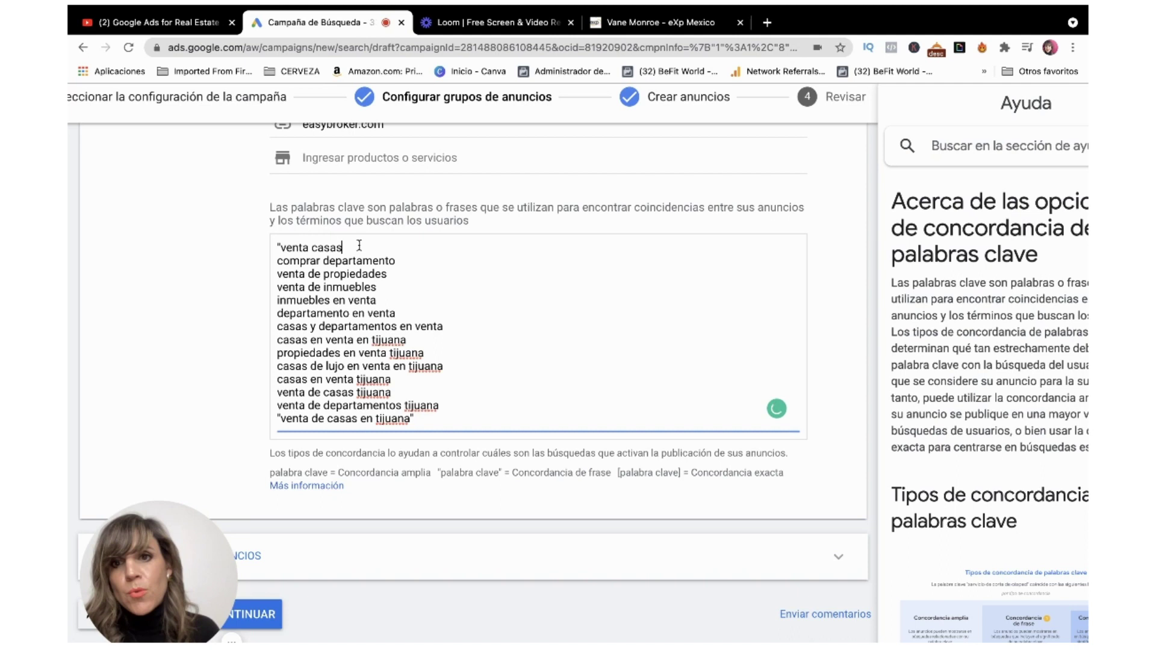
left_click(278, 260)
type("\" \"")
left_click(279, 272)
type("\"")
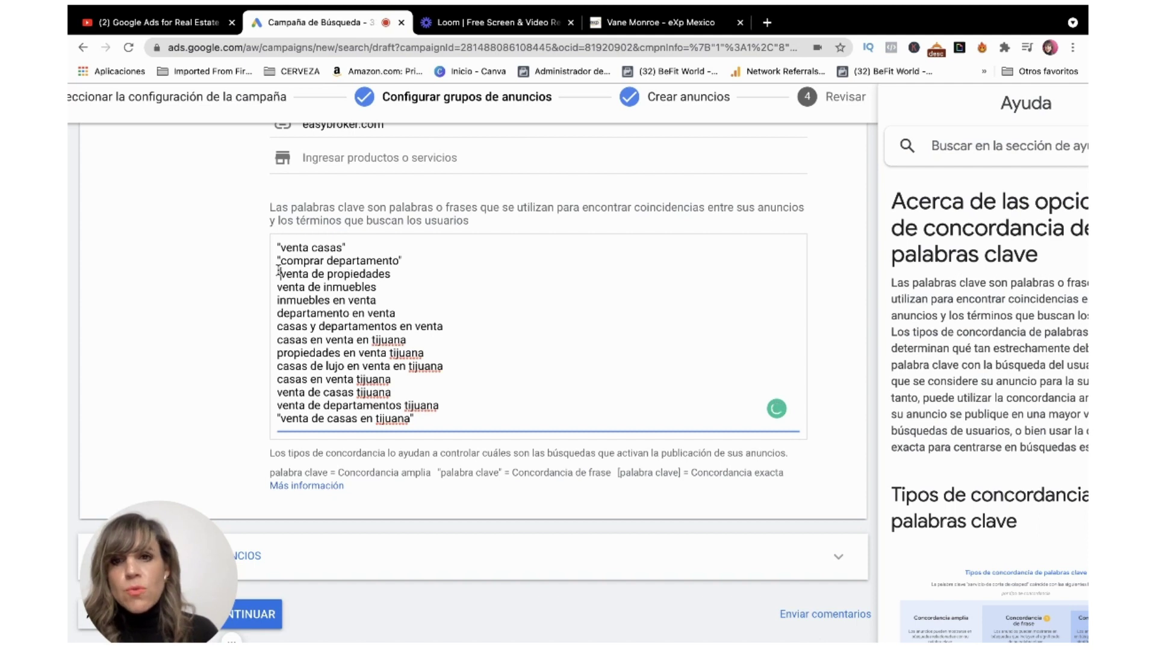
type("\"")
left_click(278, 288)
type("\" ")
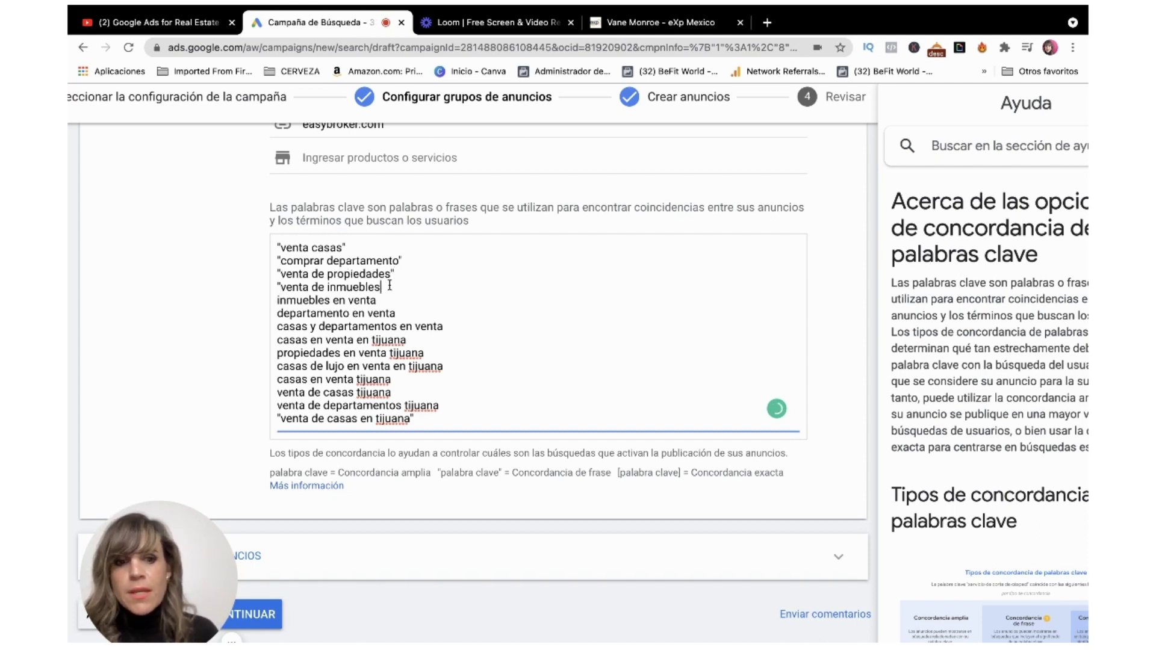
type("\"")
- Make inmuebles en venta, departamento en venta and casas y departamentos en venta phrase match keywords using quotation marks
left_click(277, 301)
type("\"")
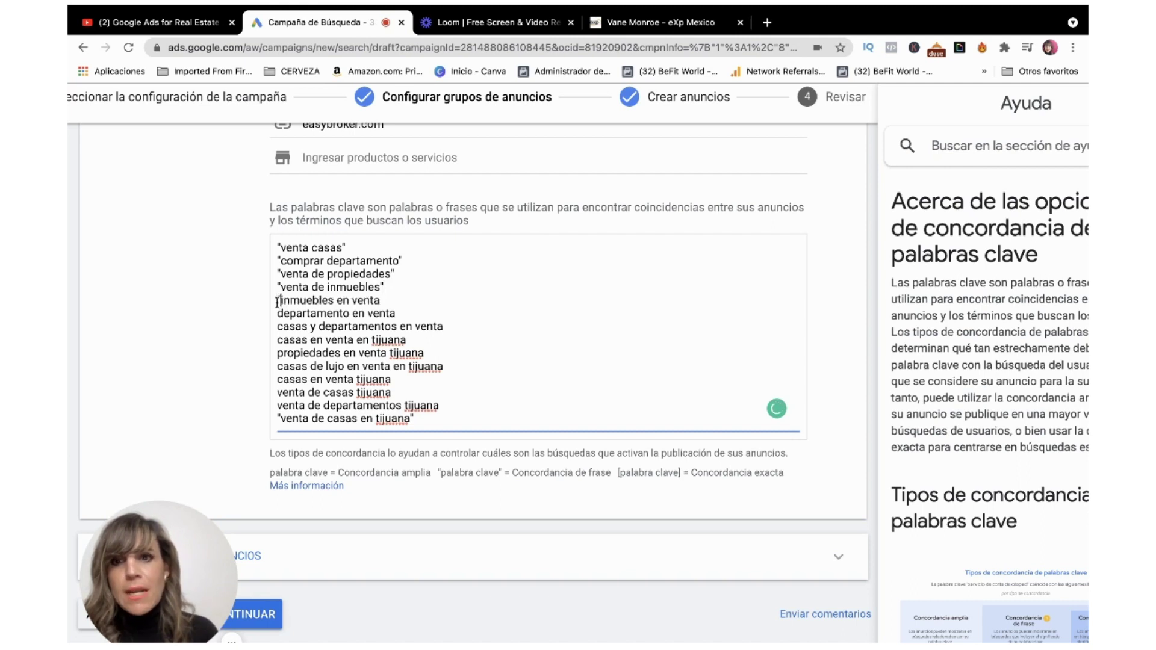
left_click(394, 295)
type("\"")
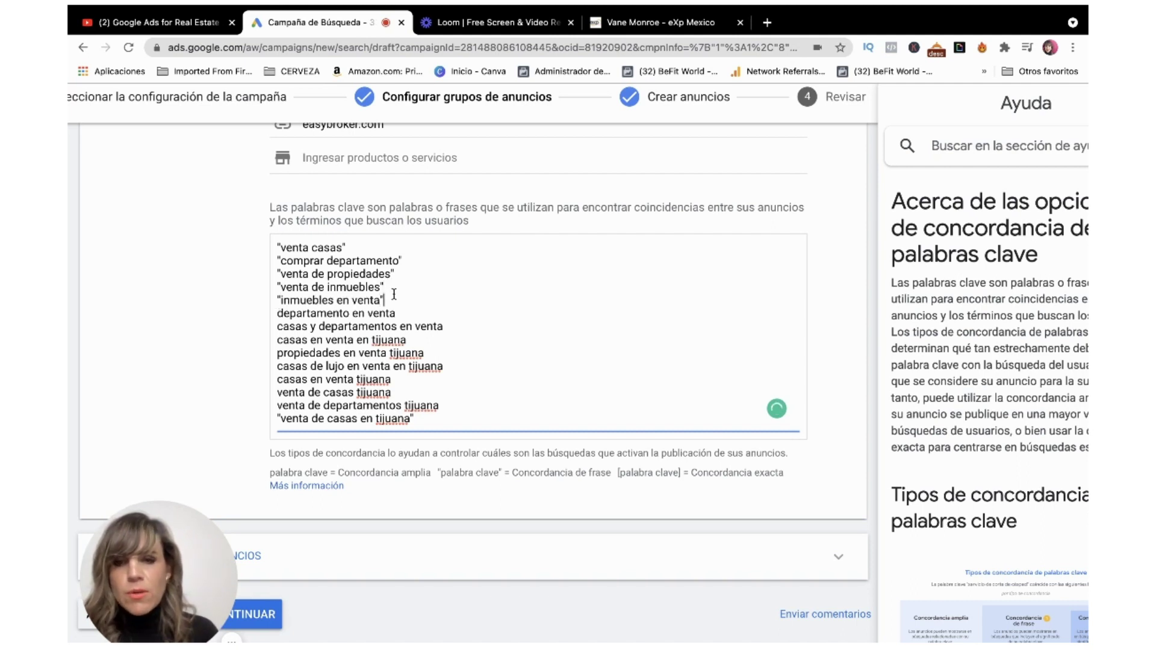
left_click(278, 315)
type("\"")
left_click(416, 310)
type("\"")
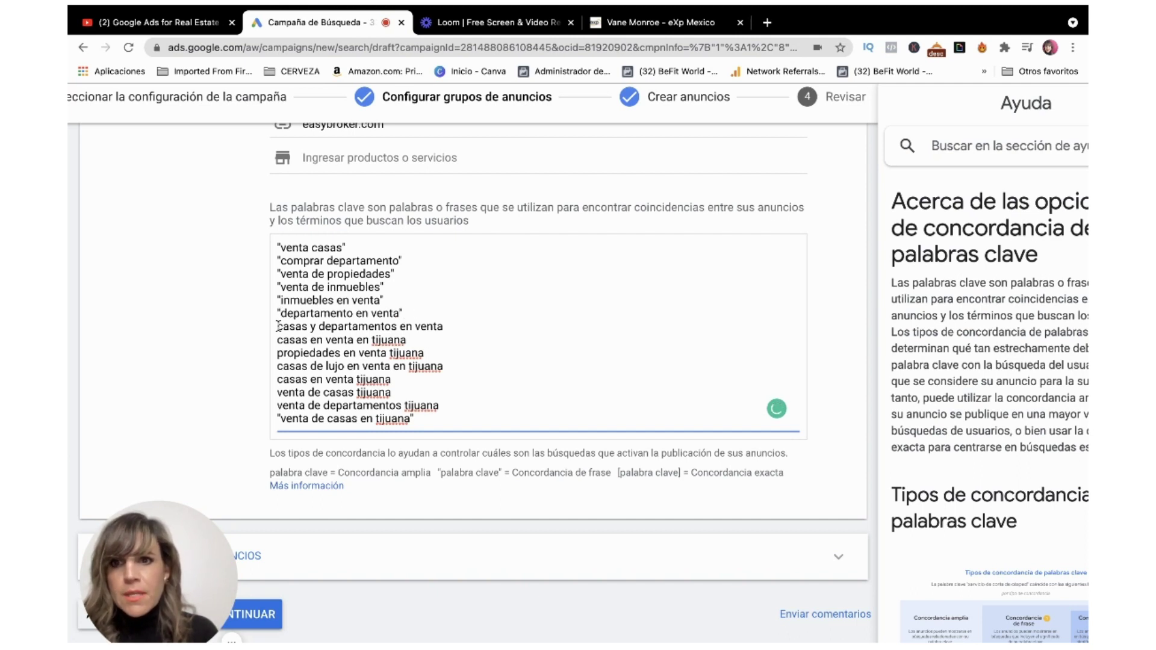
left_click(279, 327)
type("\"")
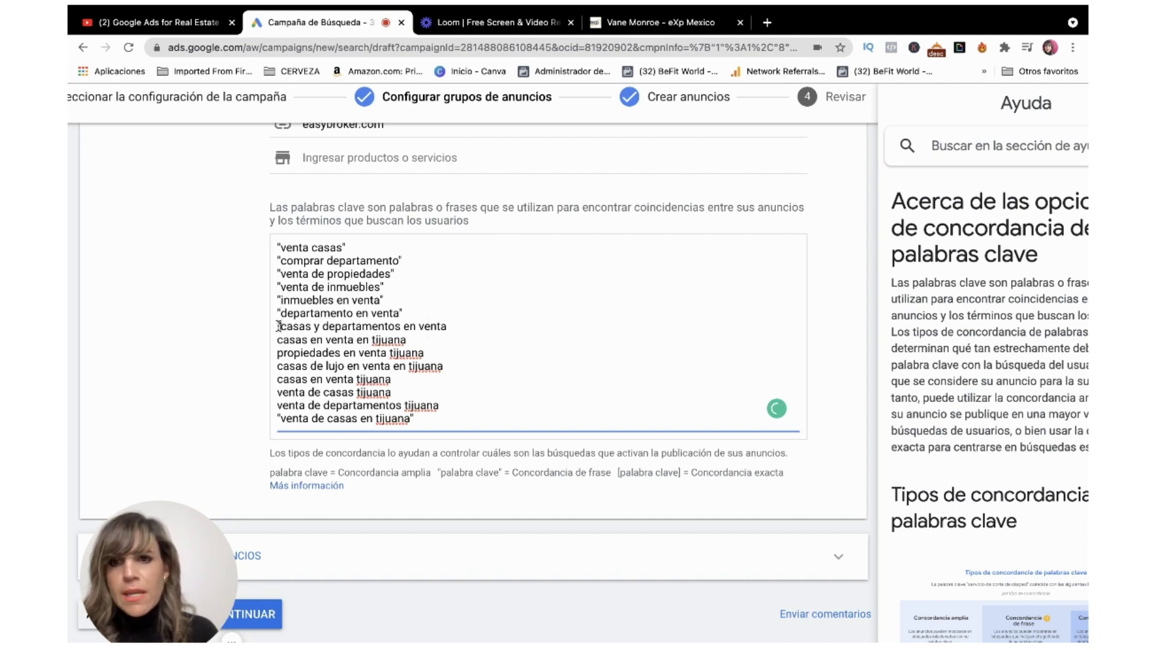
left_click(448, 327)
type("\"")
- Put quotation marks around casas en venta en tijuana, propiedades en venta tijuana and casas de lujo en venta en tijuana
left_click(278, 339)
type("\"")
left_click(411, 340)
type("\"")
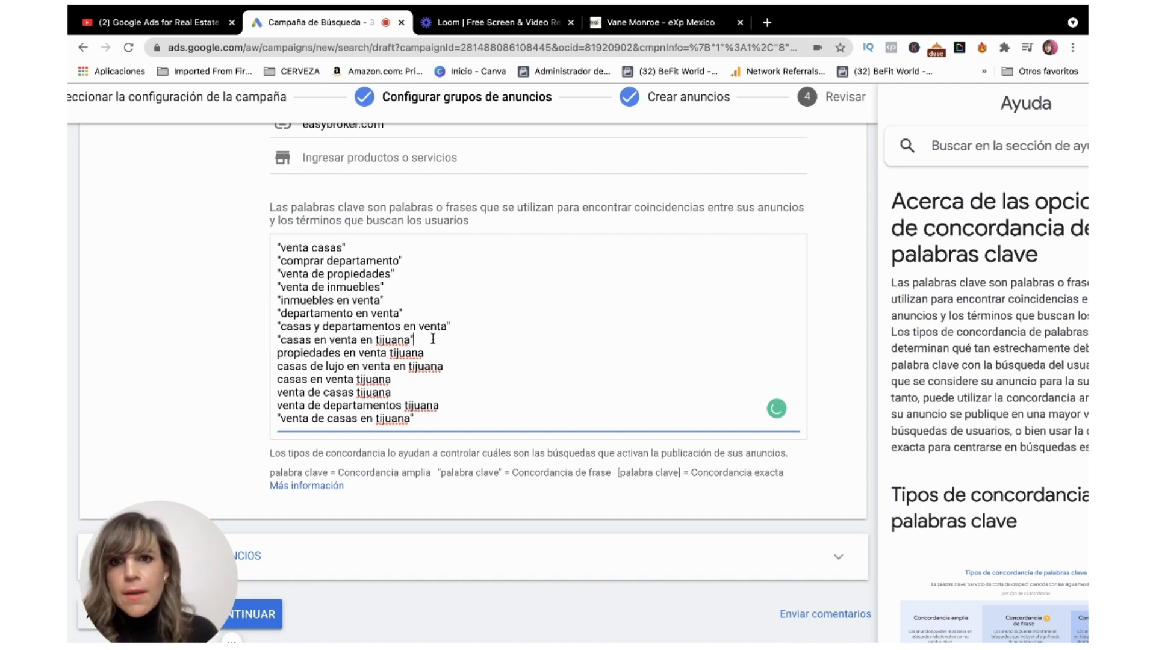
left_click(278, 353)
type("\"")
left_click(442, 354)
type("\"")
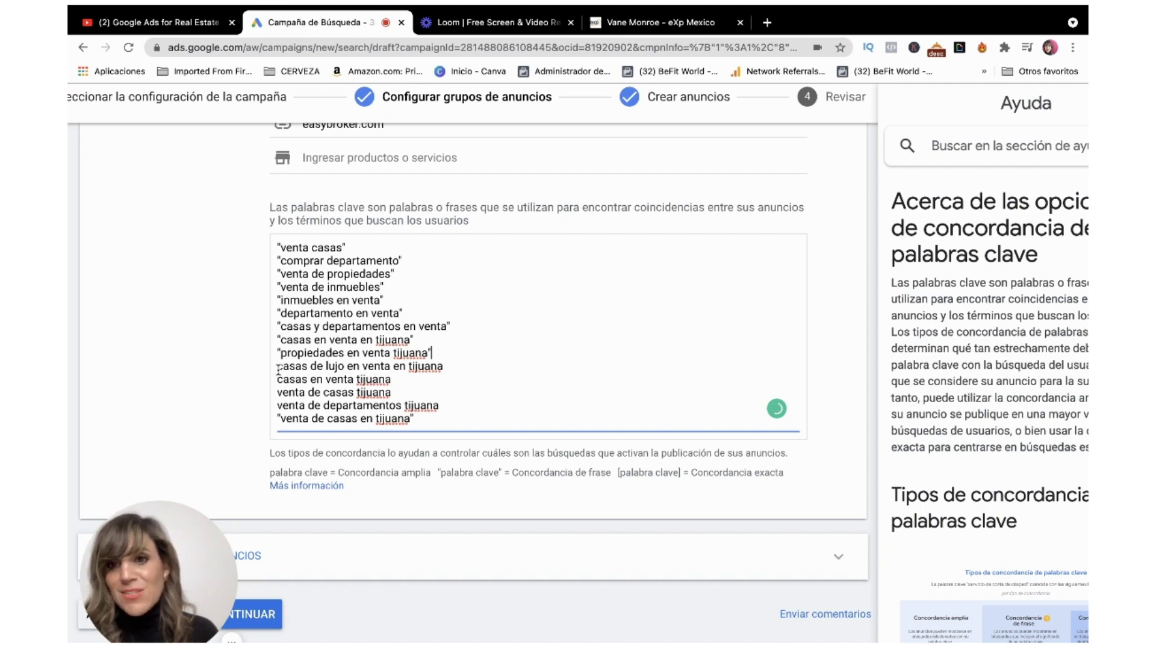
left_click(278, 366)
type("\"")
left_click(455, 365)
type("\"")
- Enclose casas en venta tijuana, venta de casas tijuana and venta de departamentos tijuana in quotation marks for phrase match
left_click(278, 380)
type("\"")
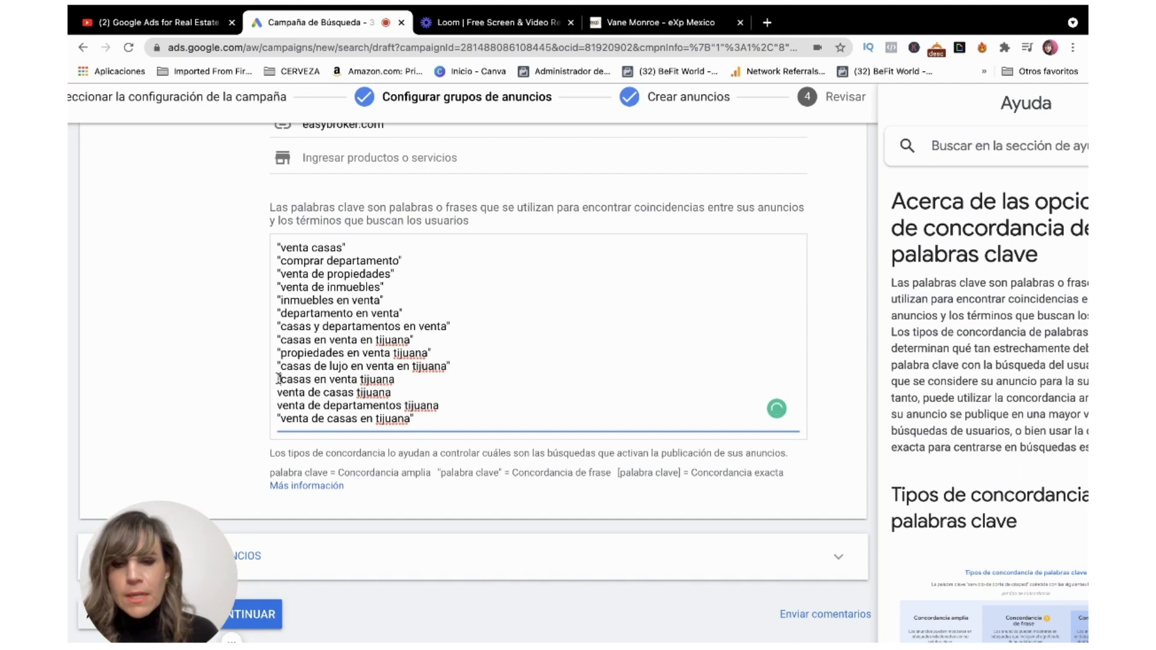
left_click(397, 379)
type("\"")
left_click(277, 392)
type("\" \"")
left_click(278, 406)
type("\"")
left_click(457, 412)
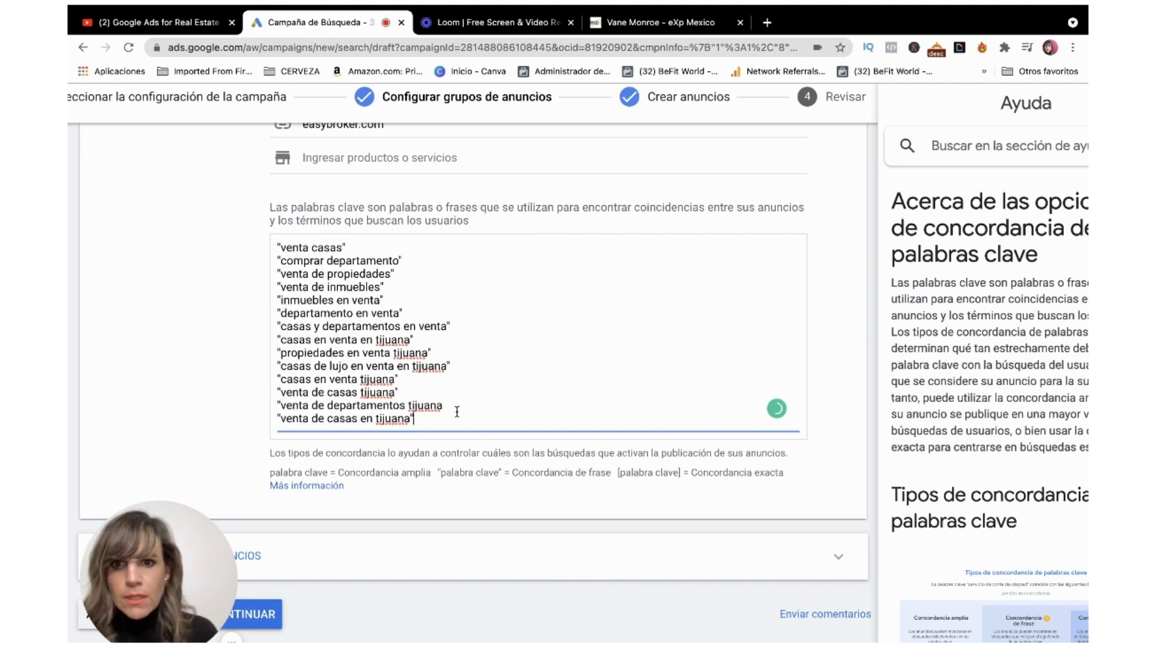
left_click(454, 405)
type("\"")
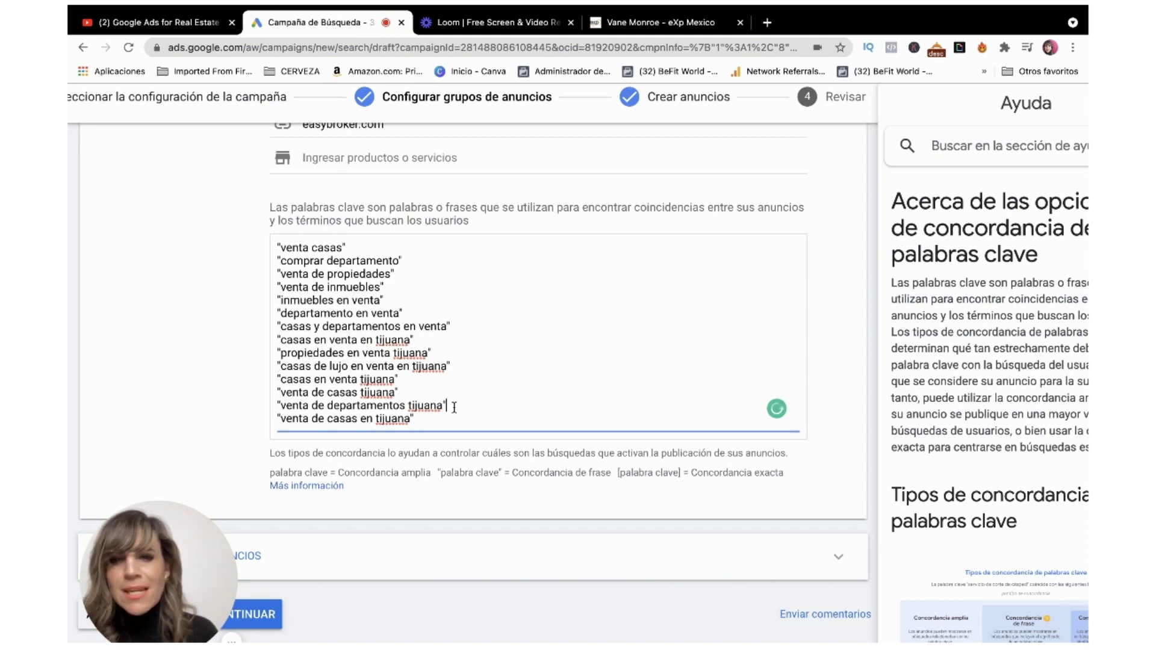
scroll(454, 407, "up", 1)
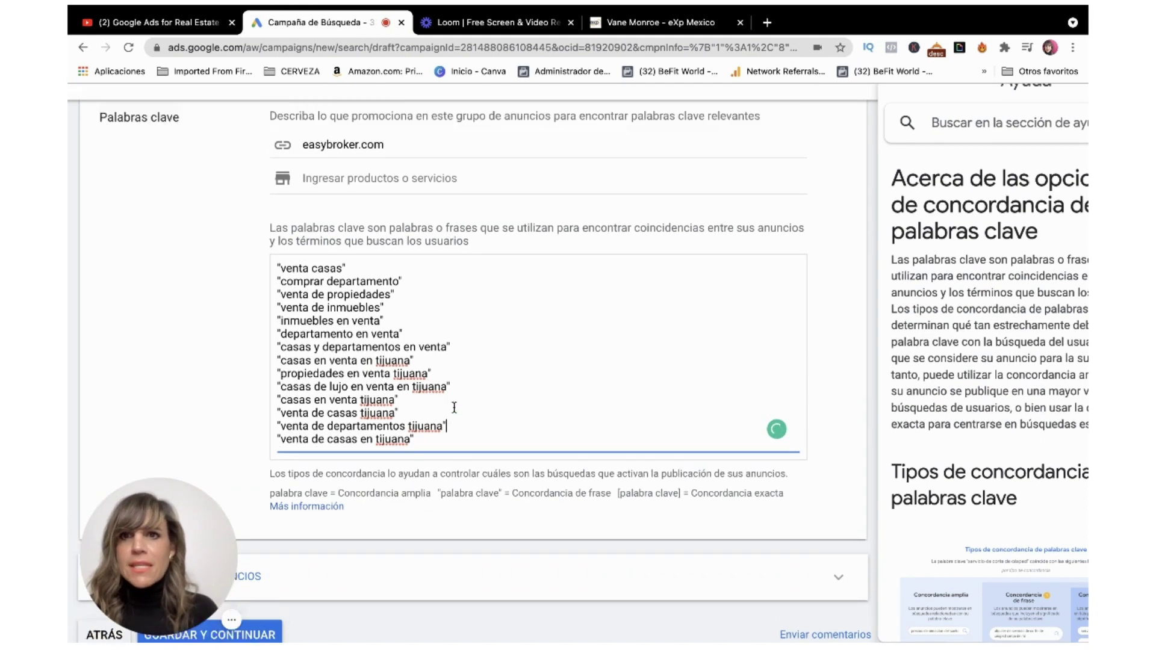
scroll(514, 361, "down", 2)
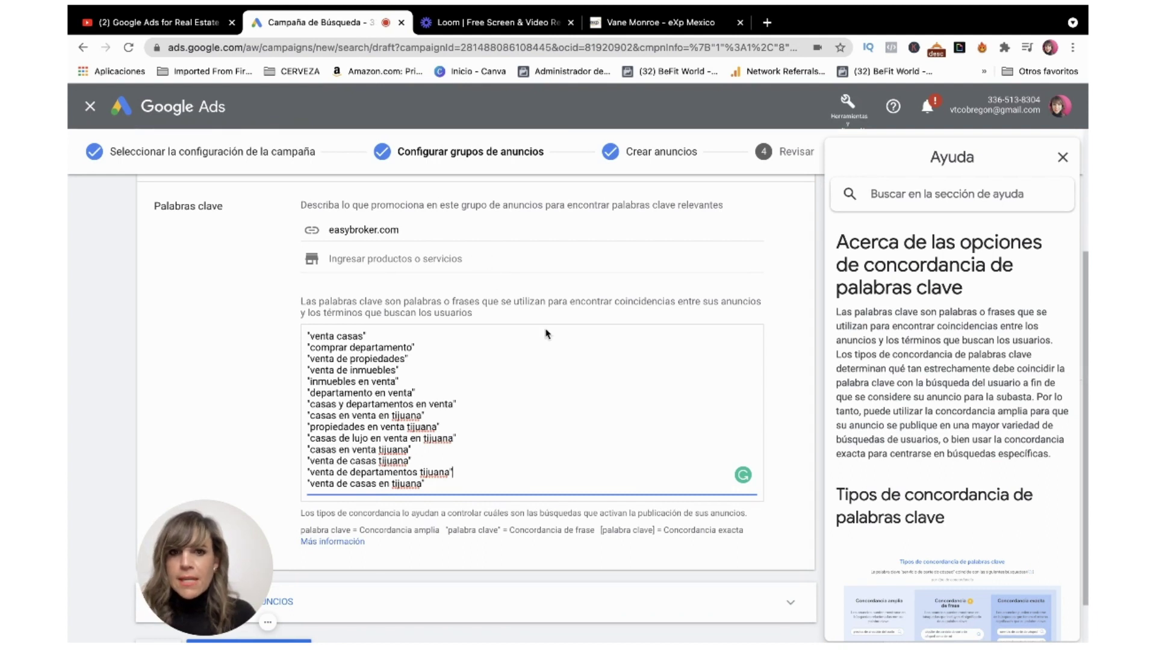
scroll(547, 333, "down", 1)
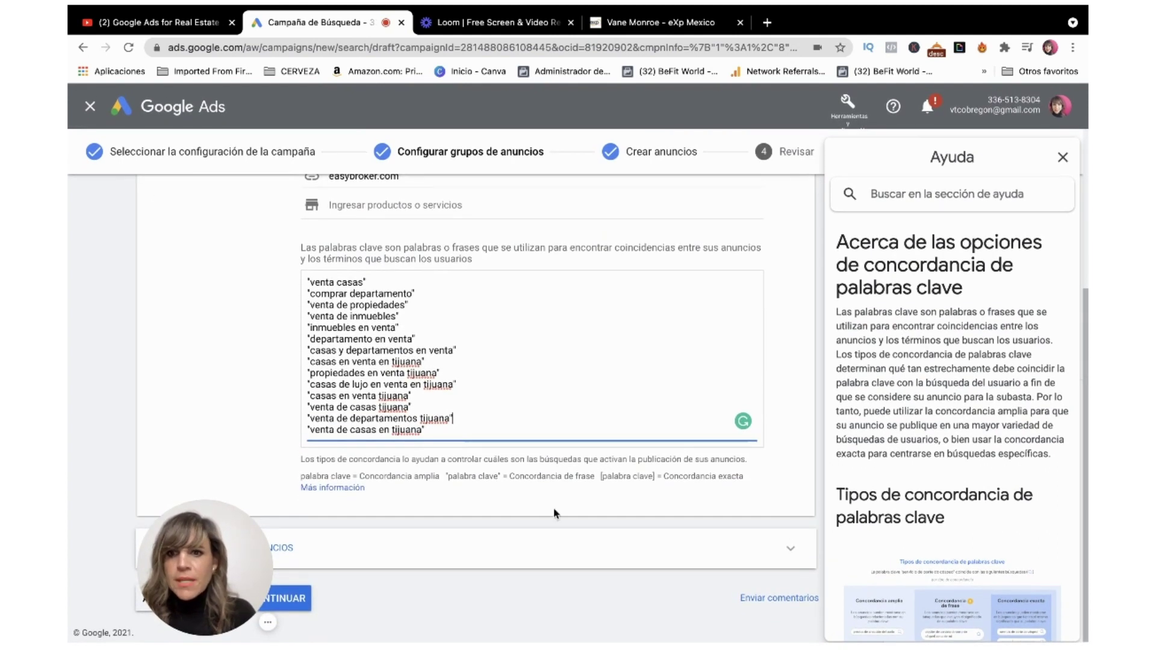
left_click_drag(148, 578, 84, 424)
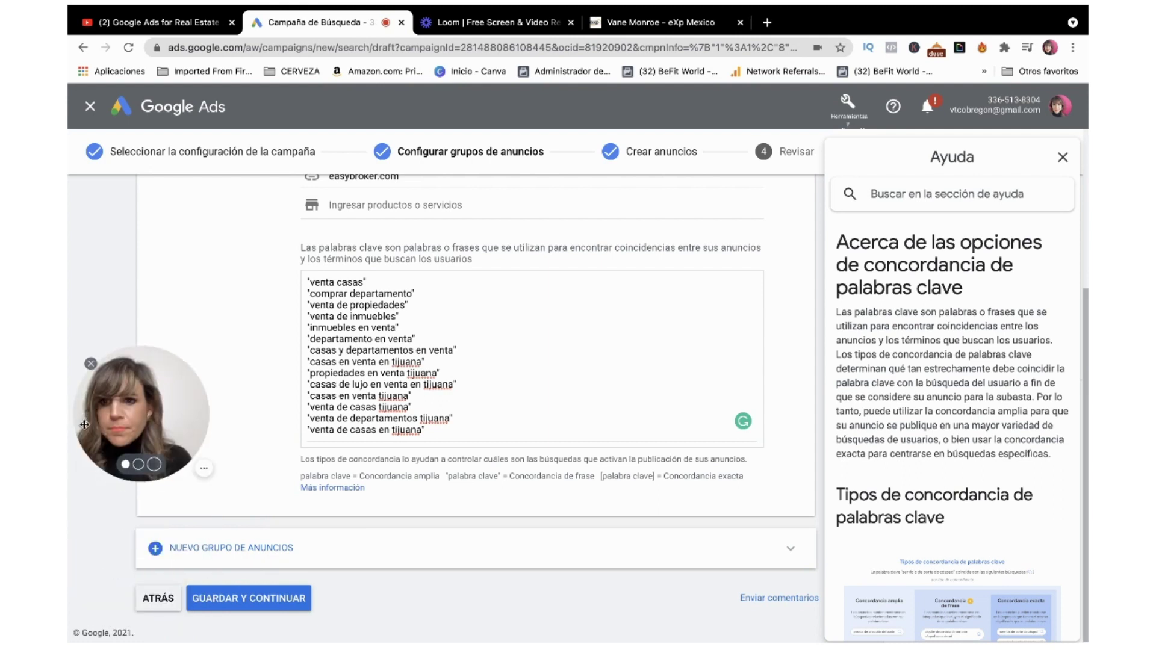
- Save the ad group keywords, dismiss the help article, and open the existing responsive search ad for editing
left_click(266, 599)
left_click_drag(154, 425, 155, 581)
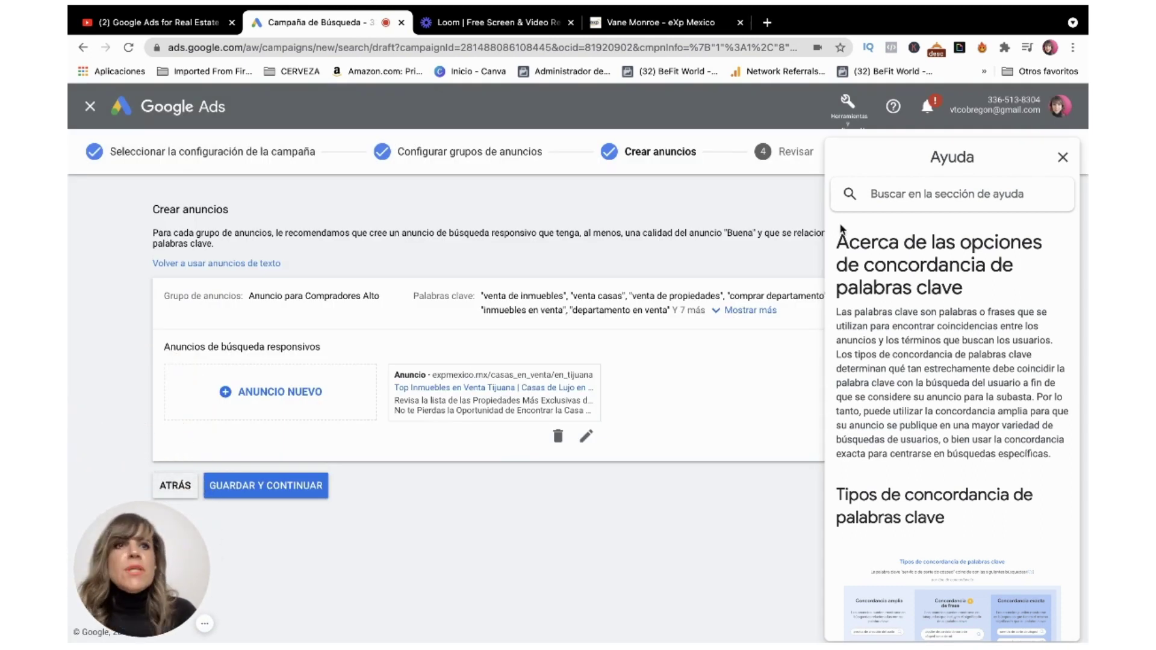
left_click(1063, 157)
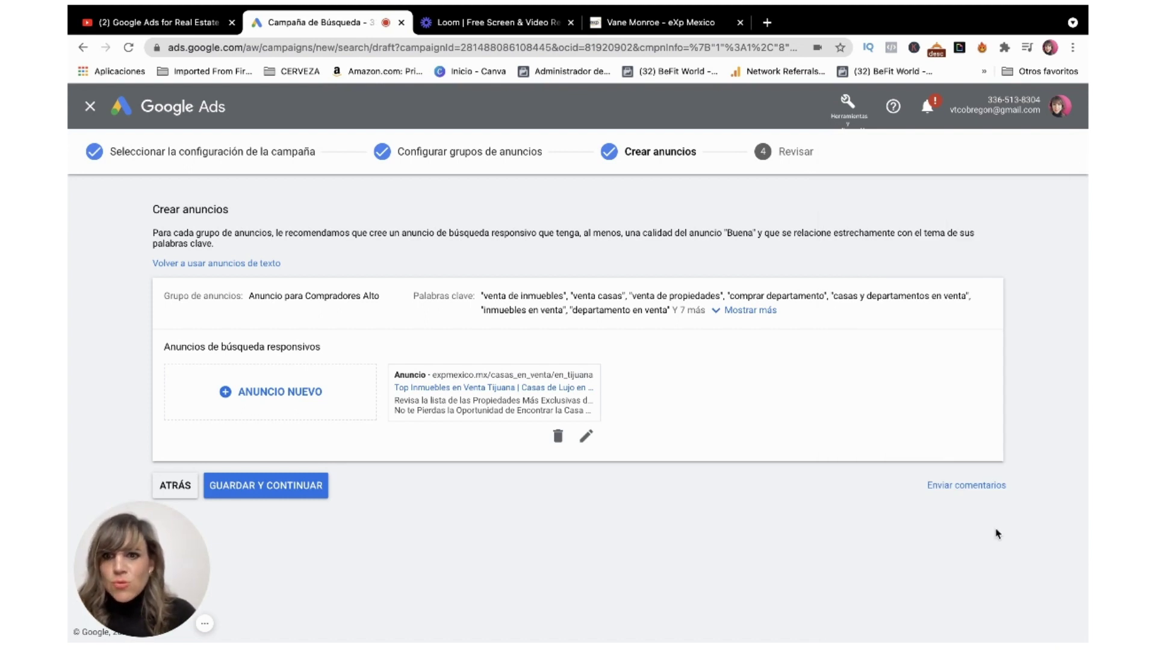
left_click(587, 437)
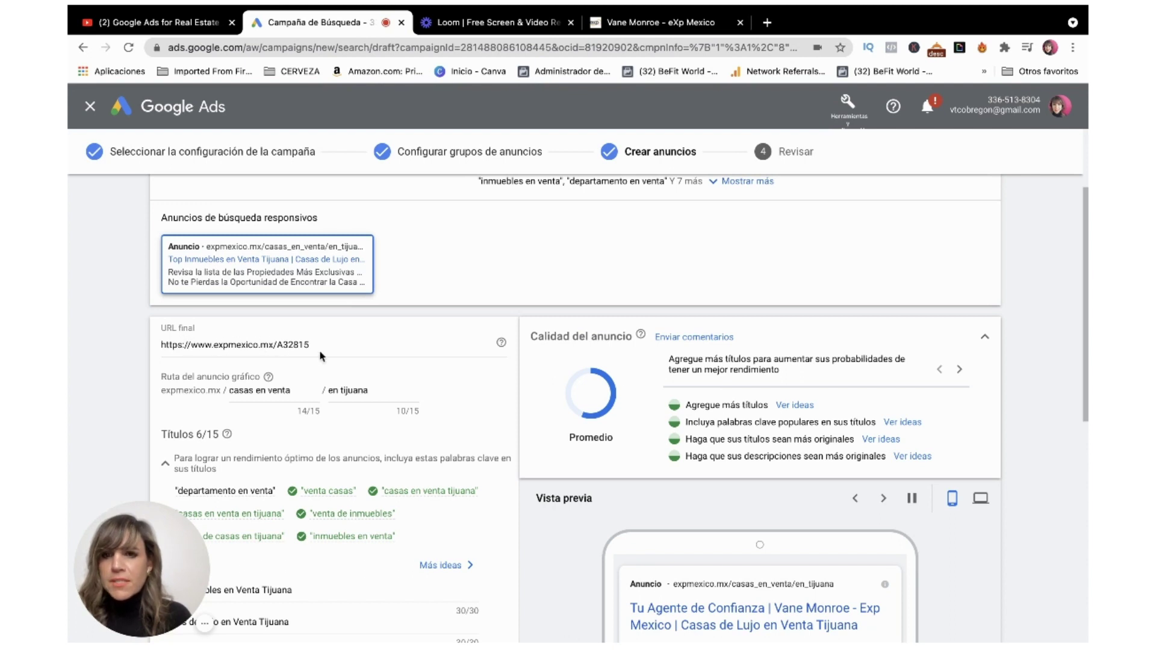
- Review the ad's final URL, display path and titles, including the keywords suggested for the titles
scroll(328, 351, "down", 1)
scroll(330, 353, "down", 2)
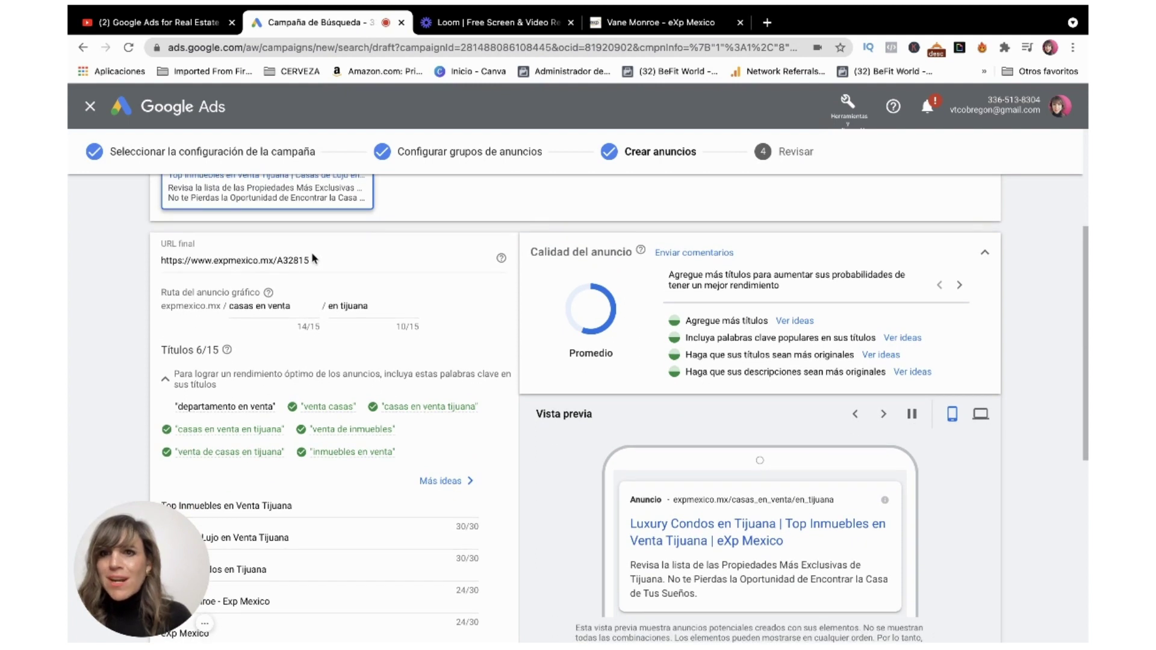
scroll(305, 273, "down", 1)
scroll(305, 273, "down", 1)
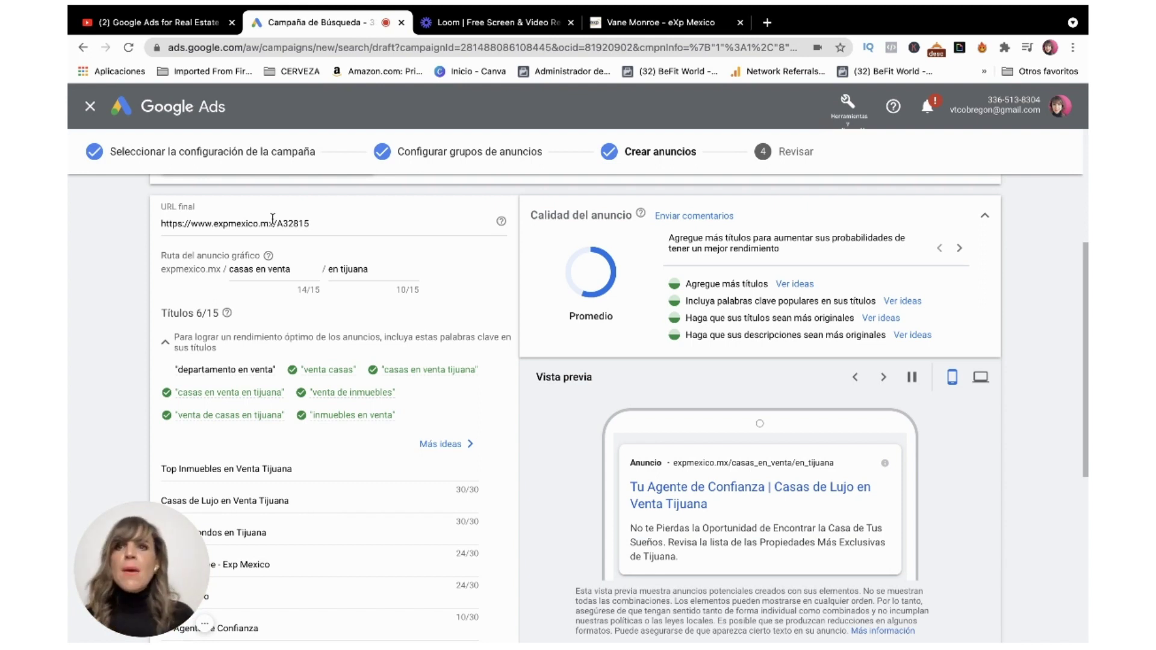
left_click_drag(161, 270, 223, 270)
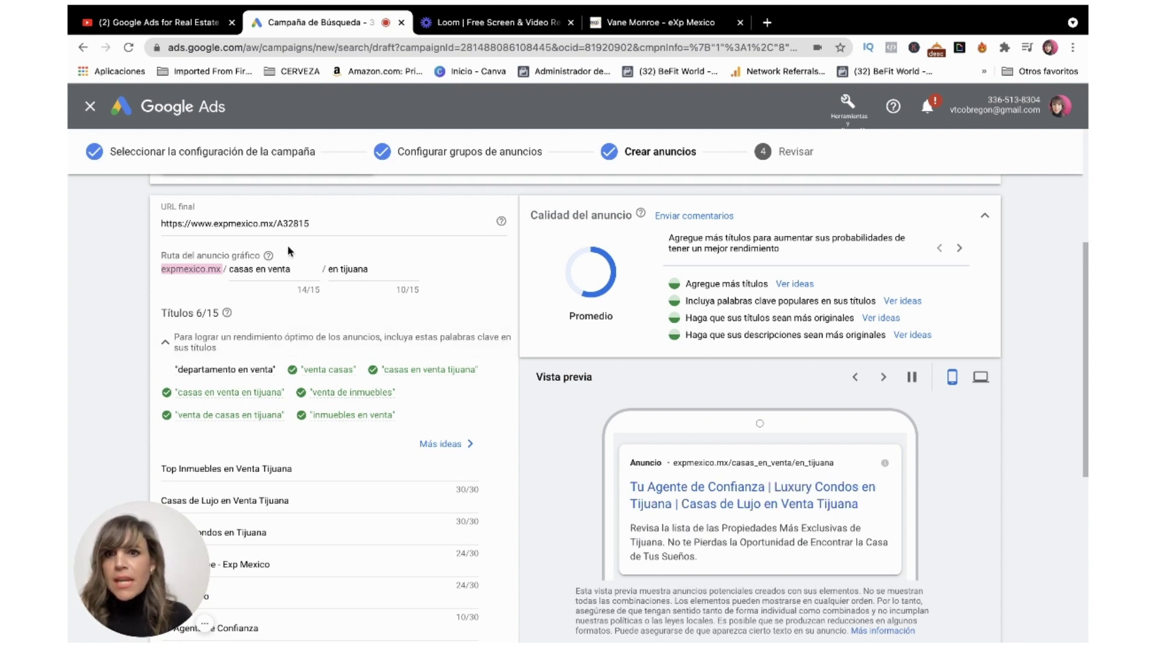
left_click(289, 270)
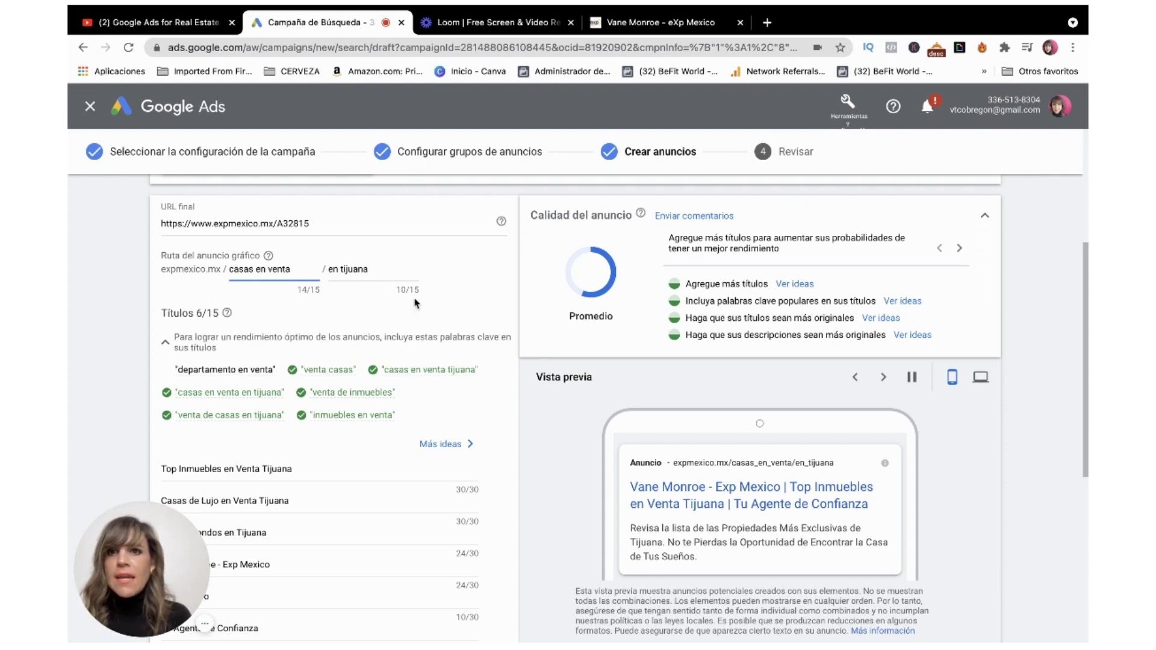
scroll(437, 319, "down", 3)
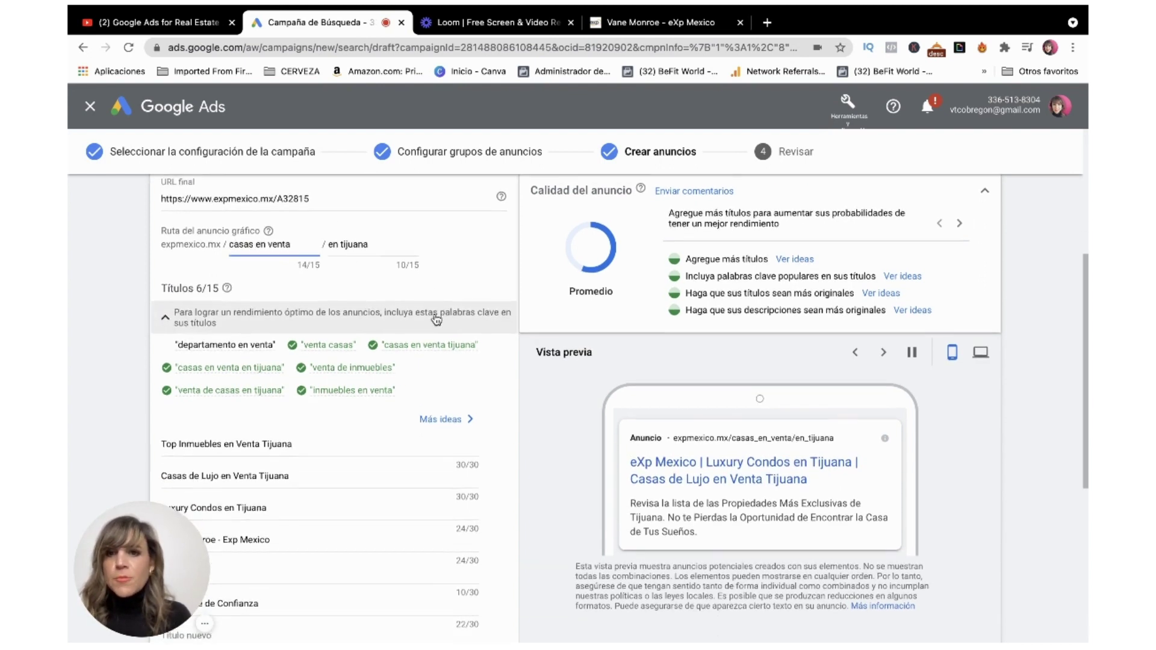
scroll(437, 319, "down", 2)
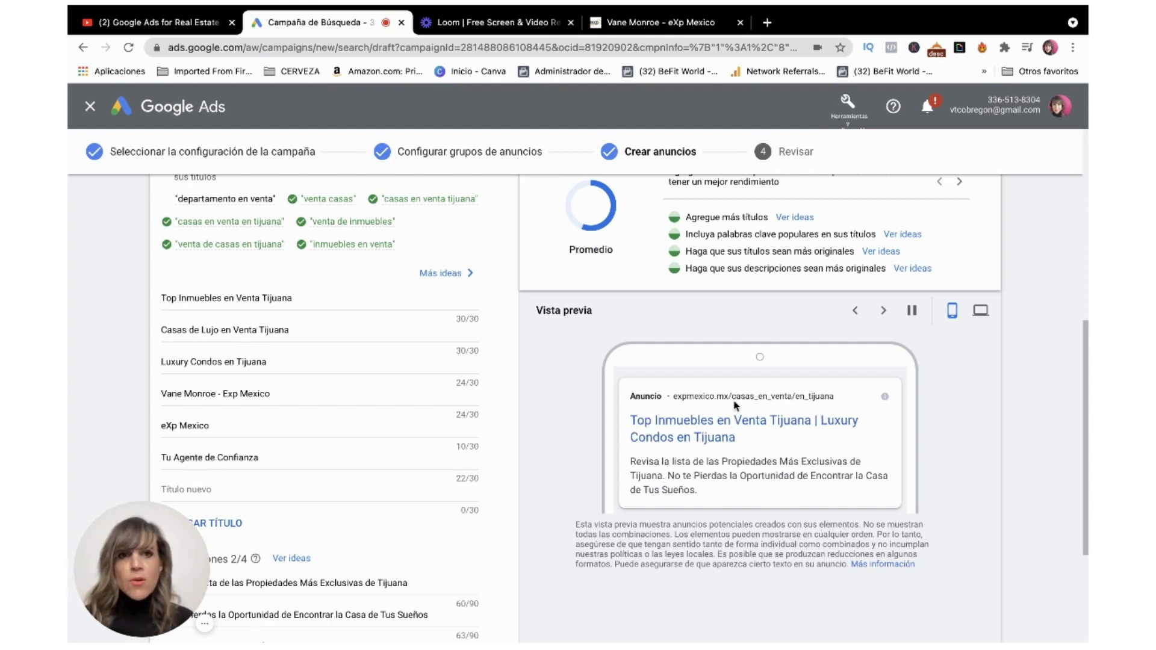
- Browse several title and description combinations in the ad's mobile preview
left_click(884, 311)
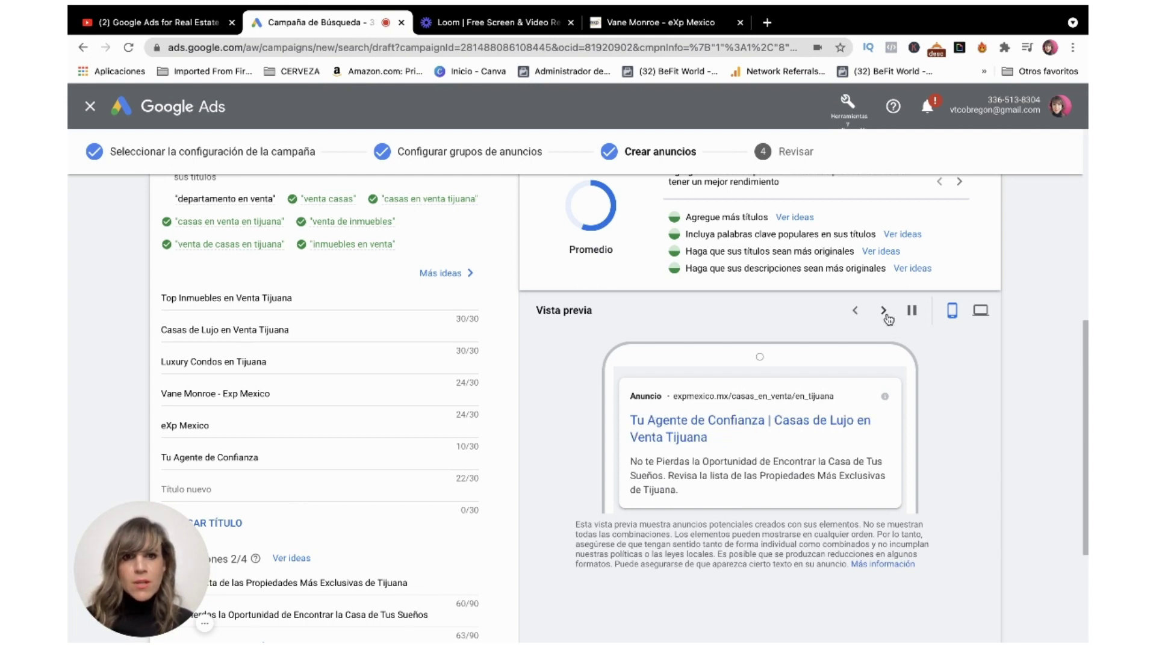
left_click(885, 313)
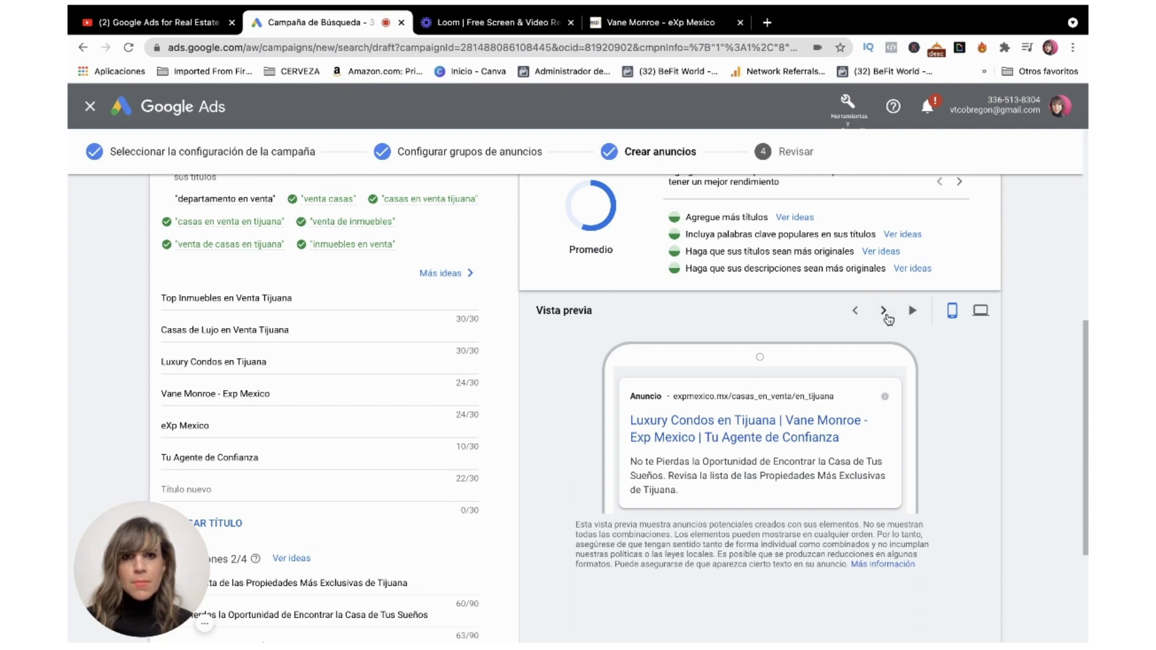
left_click(885, 312)
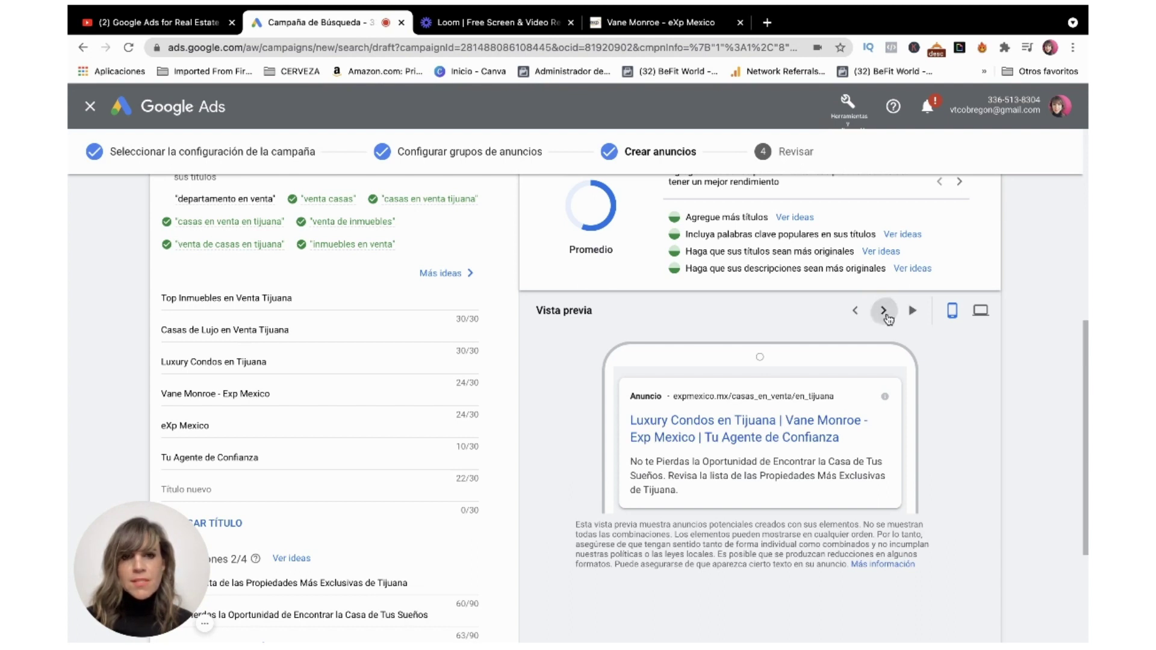
left_click(885, 313)
left_click(885, 313)
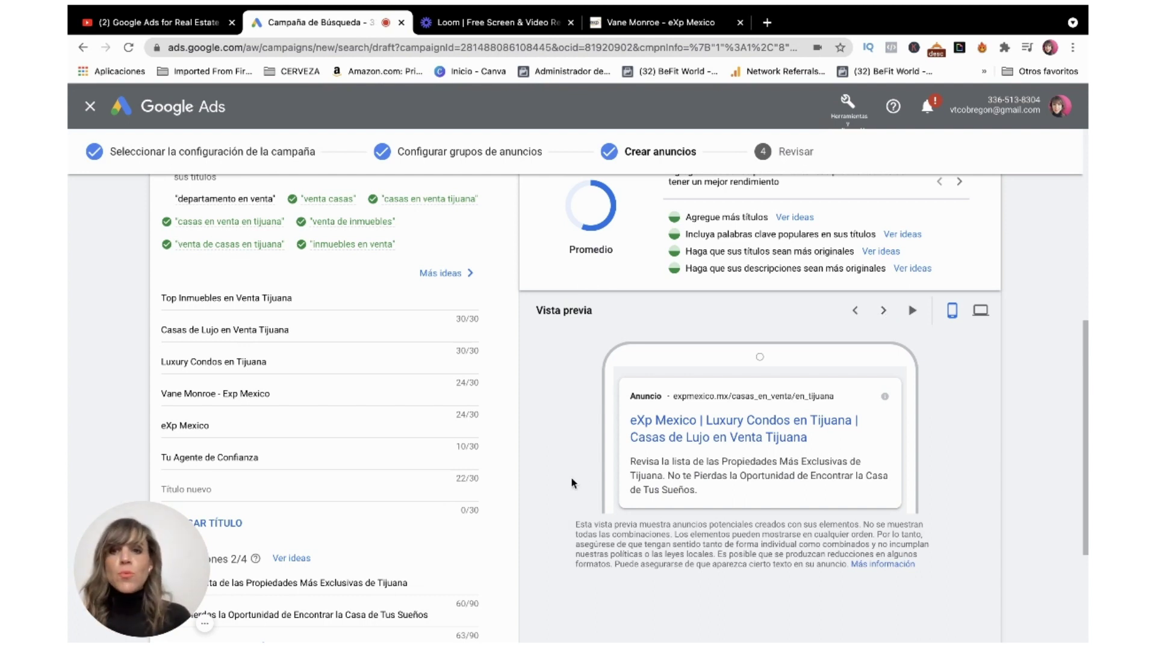
- Examine the ad's full list of titles and its existing descriptions for room to add more
scroll(501, 464, "down", 3)
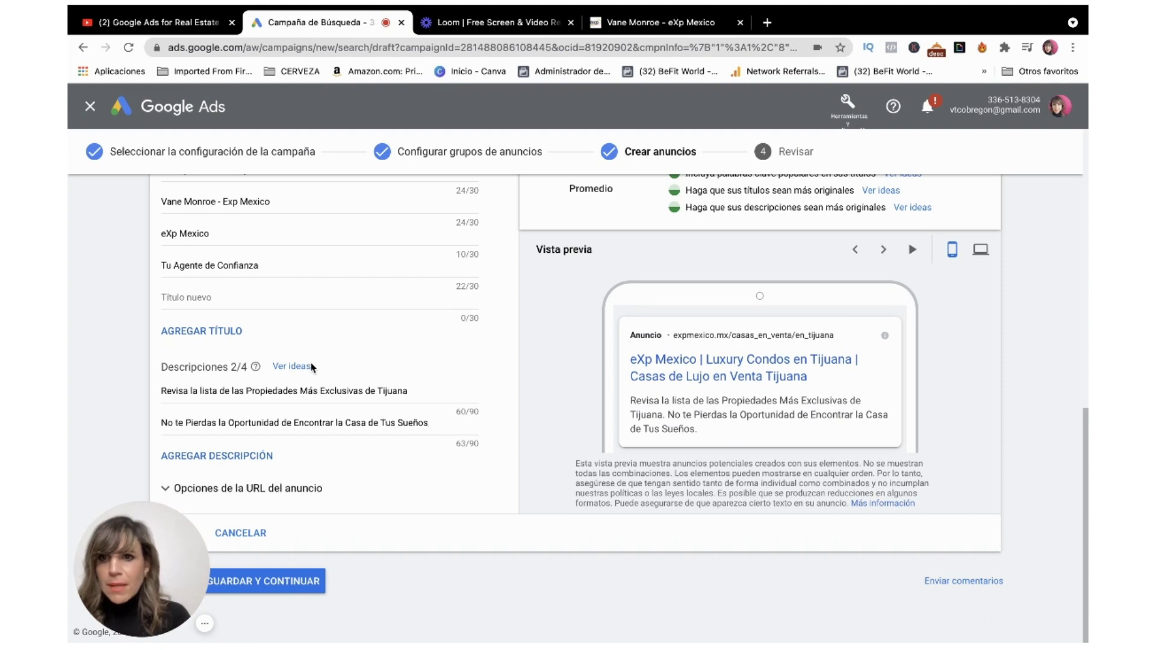
scroll(411, 389, "up", 2)
scroll(412, 390, "up", 4)
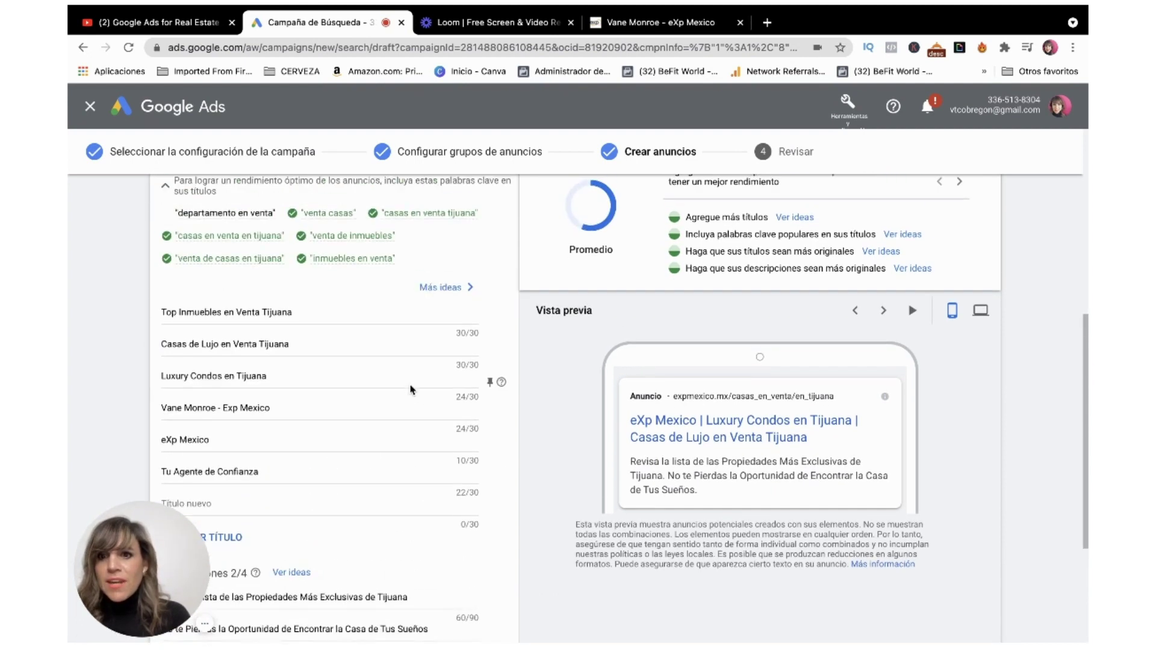
scroll(412, 390, "down", 3)
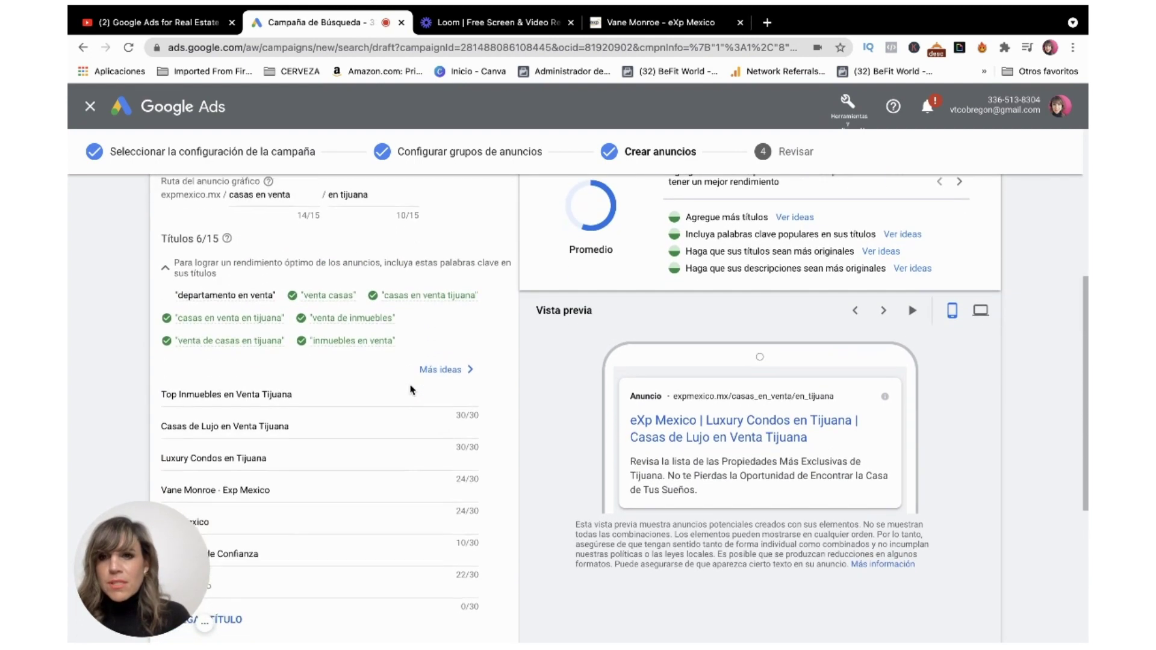
scroll(412, 390, "down", 5)
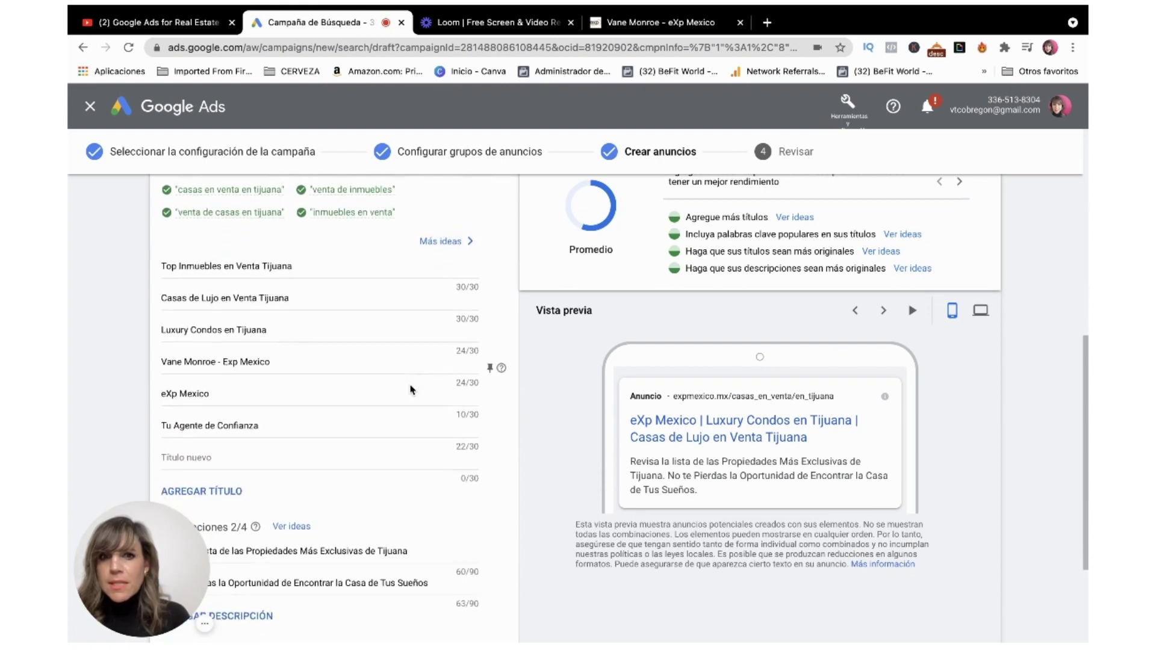
scroll(412, 391, "down", 1)
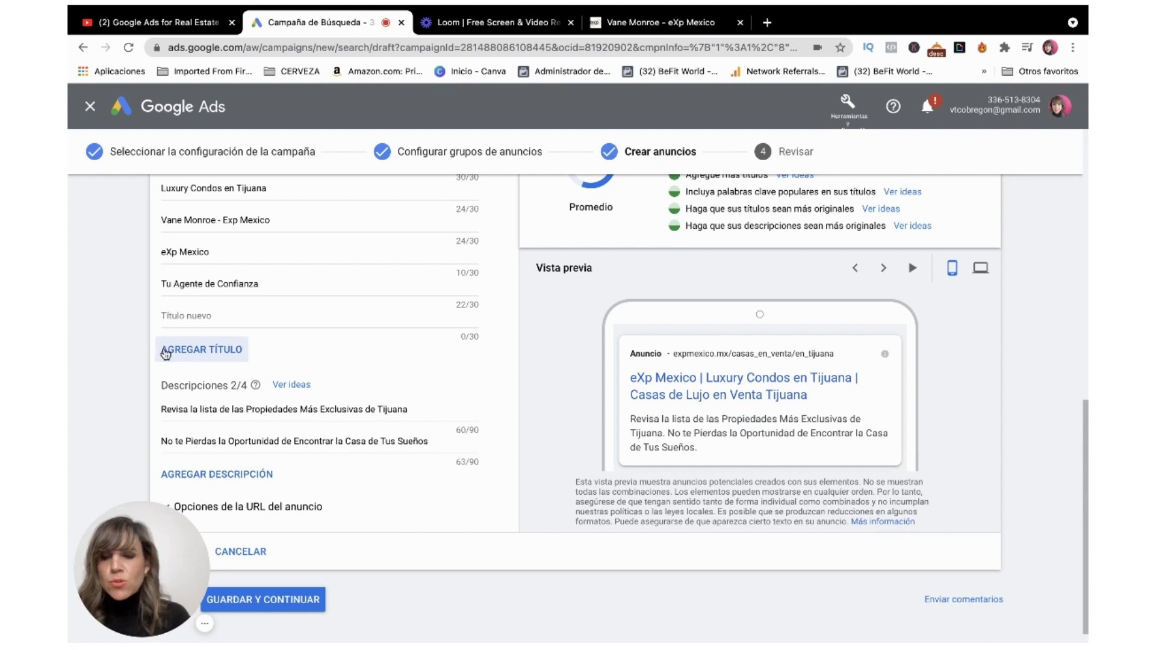
scroll(413, 392, "down", 1)
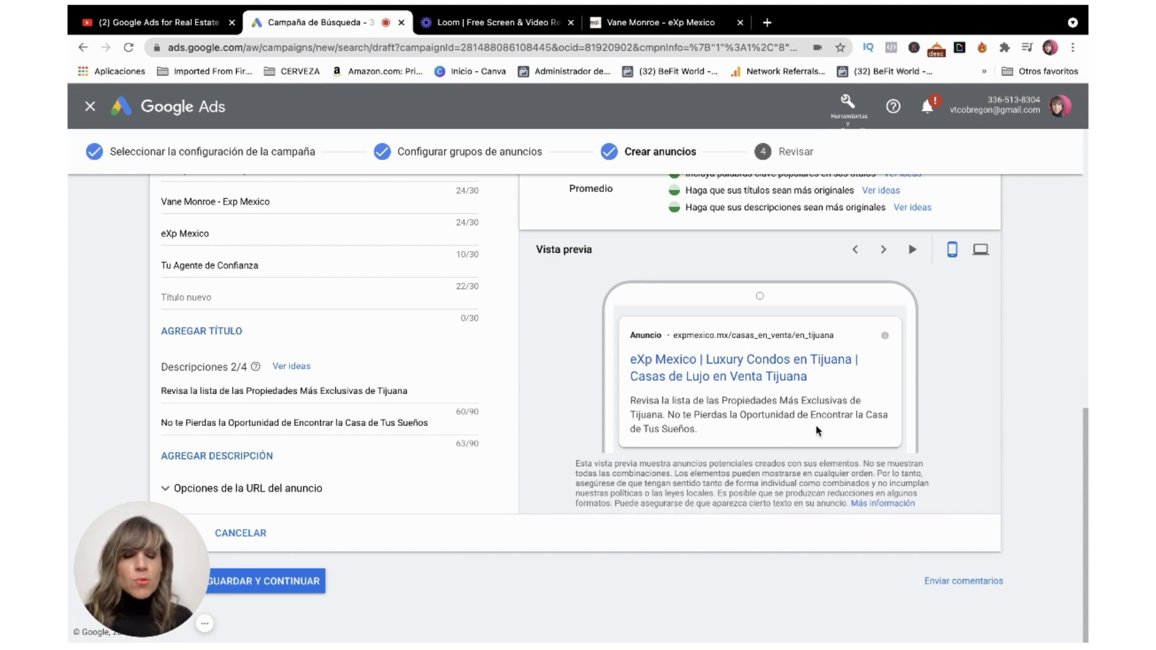
- Add a third description field to the responsive search ad
left_click(225, 467)
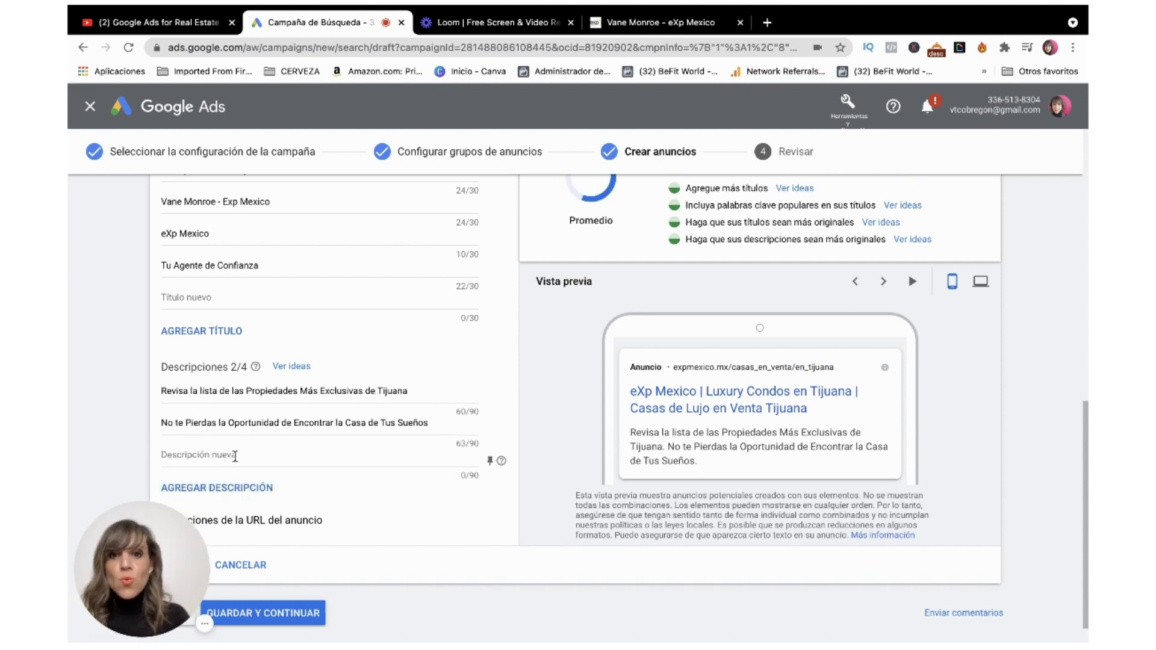
left_click(211, 456)
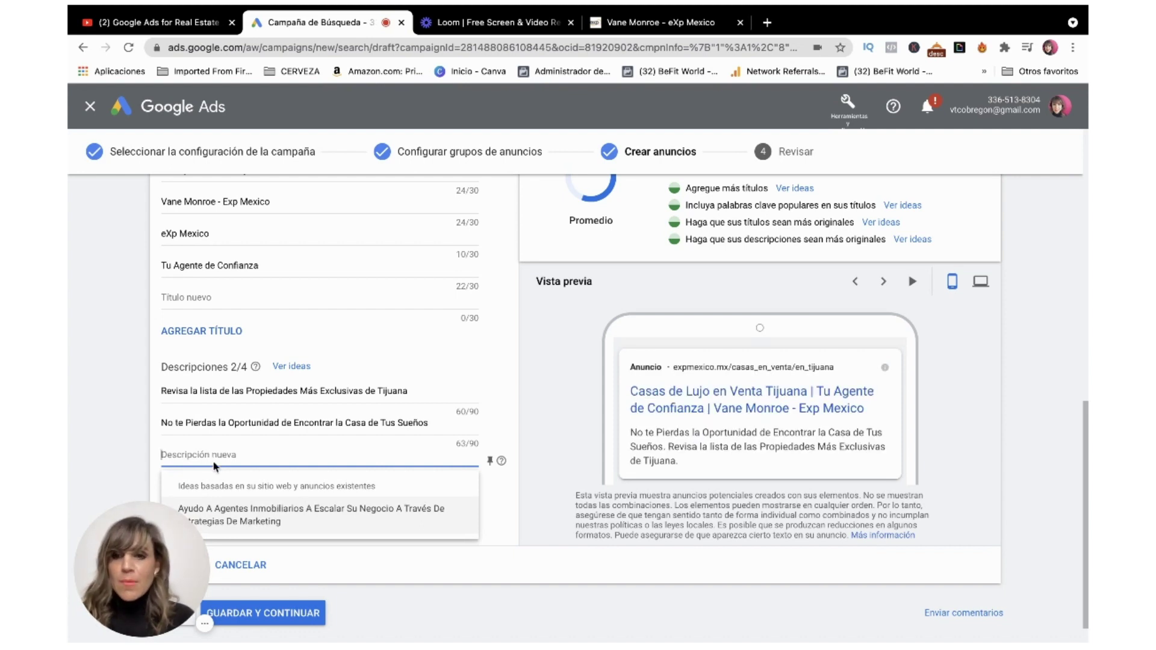
left_click(223, 522)
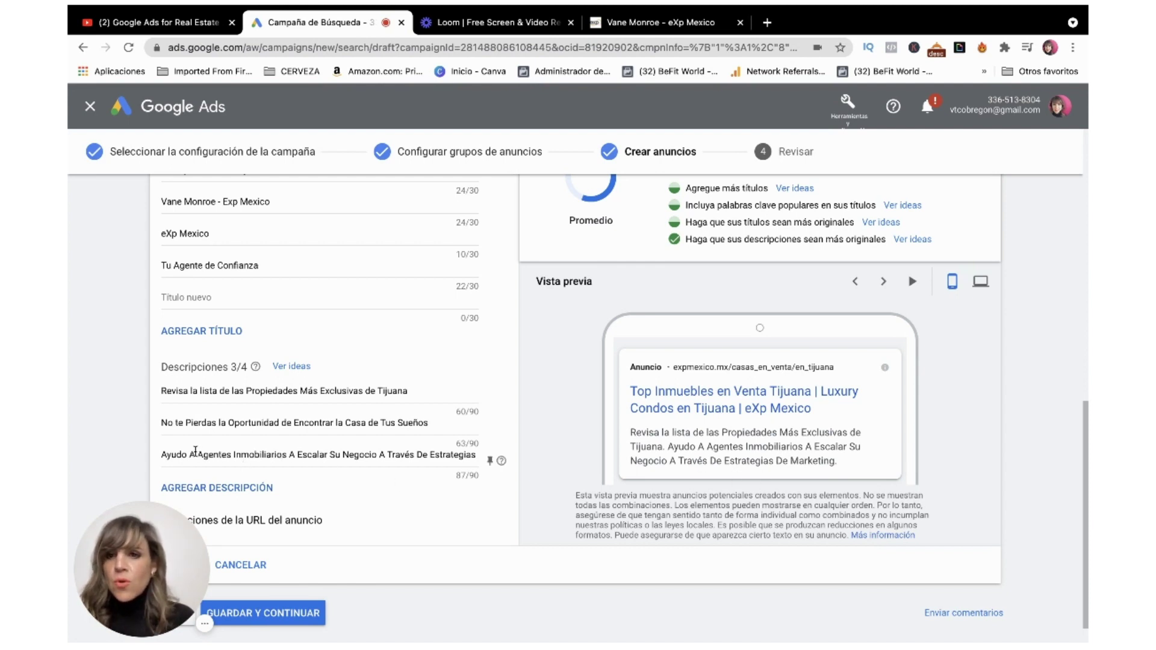
left_click_drag(161, 455, 406, 476)
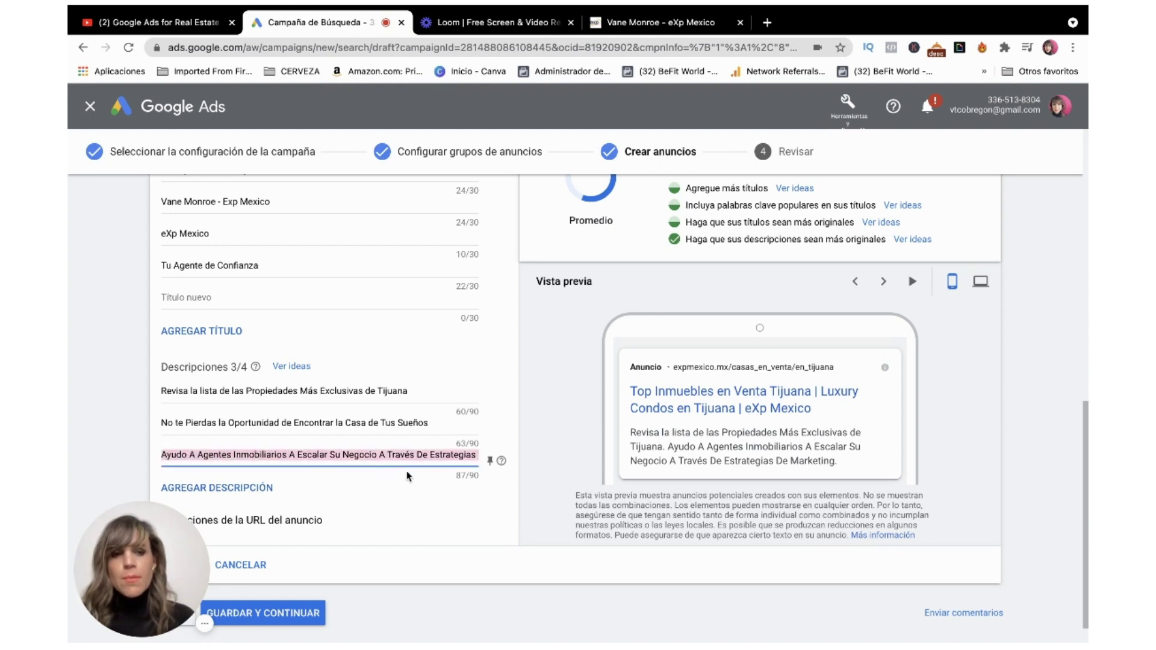
key("BackSpace")
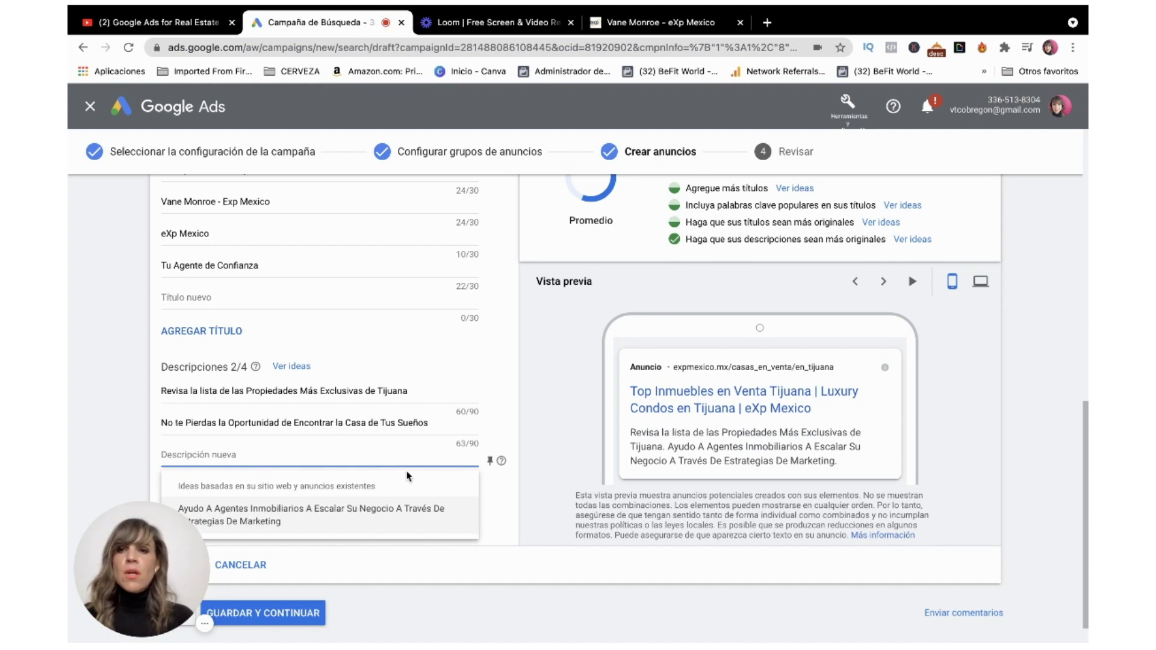
- Enter "Te Ayudo en Encontrar las Propiedades Con Mejor Ubicación en Tijuana" as the ad's third description
type("Te Ay")
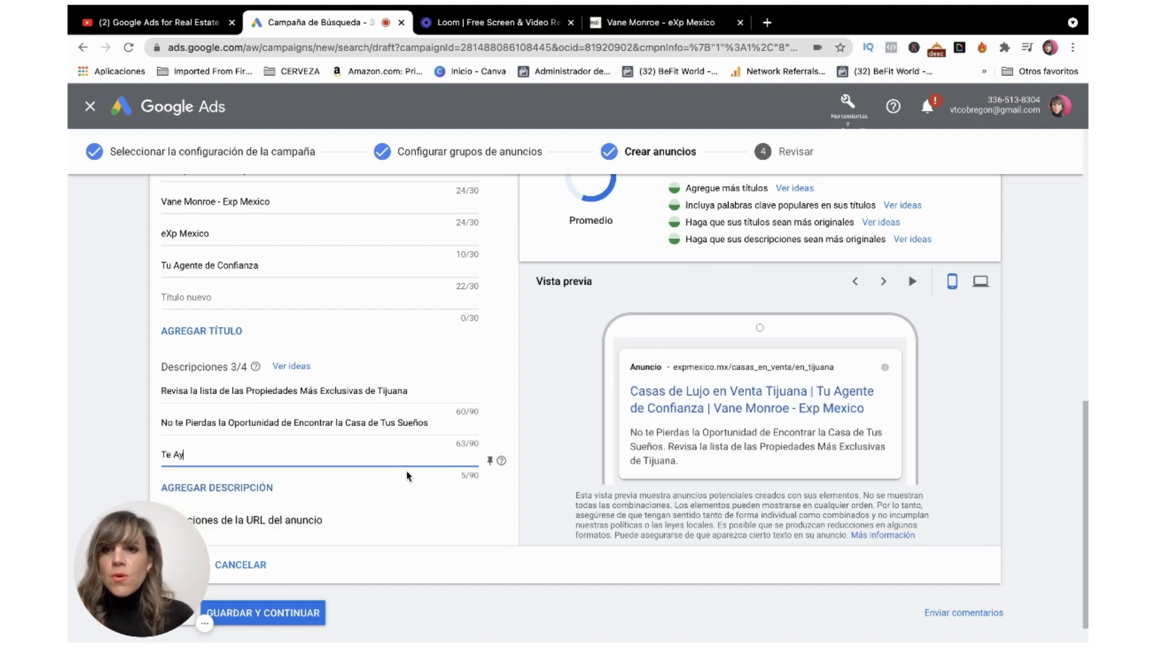
type("udo en e Ense")
key("BackSpace")
key("BackSpace")
key("BackSpace")
type("Encontra")
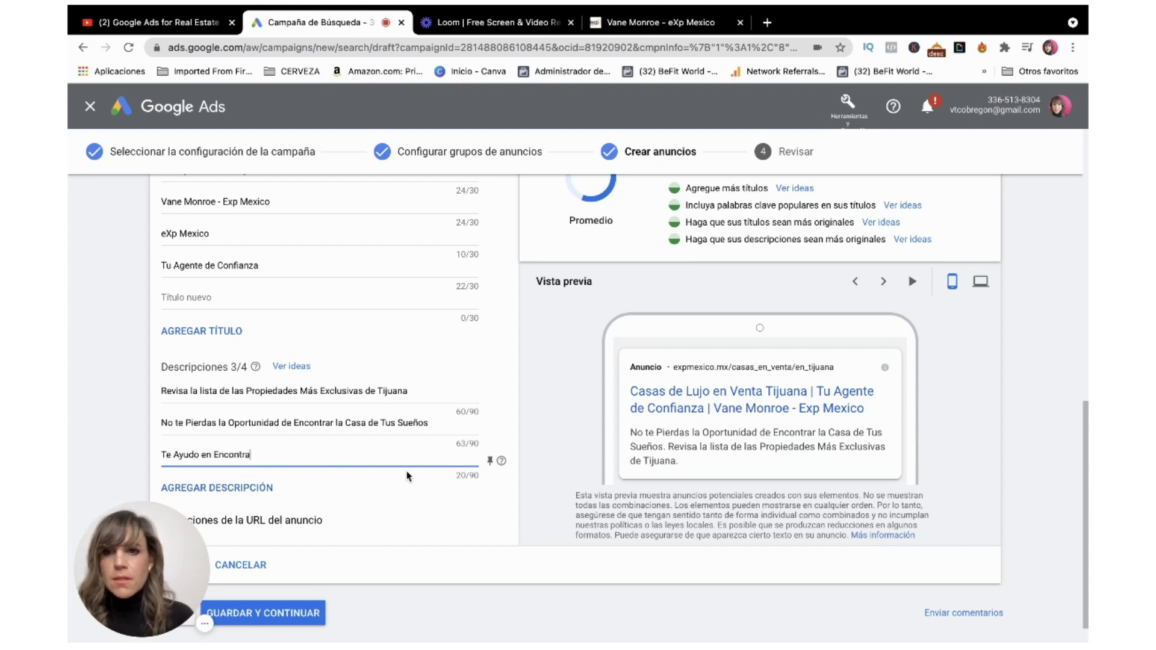
type("r las Propiedad")
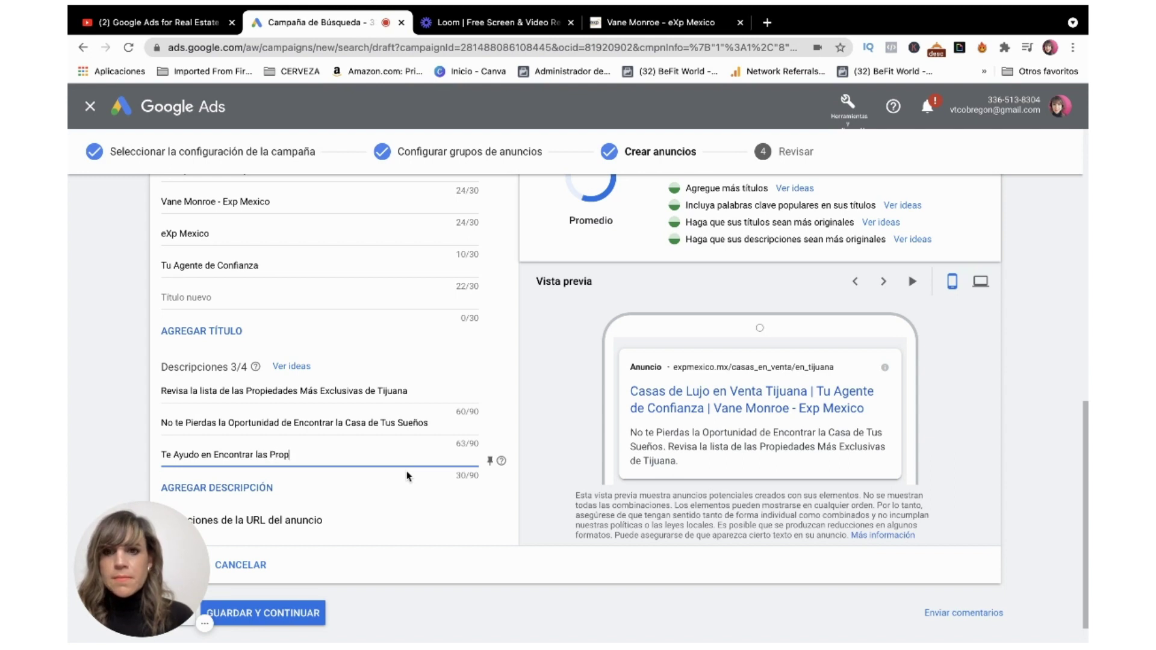
key("BackSpace")
type("des")
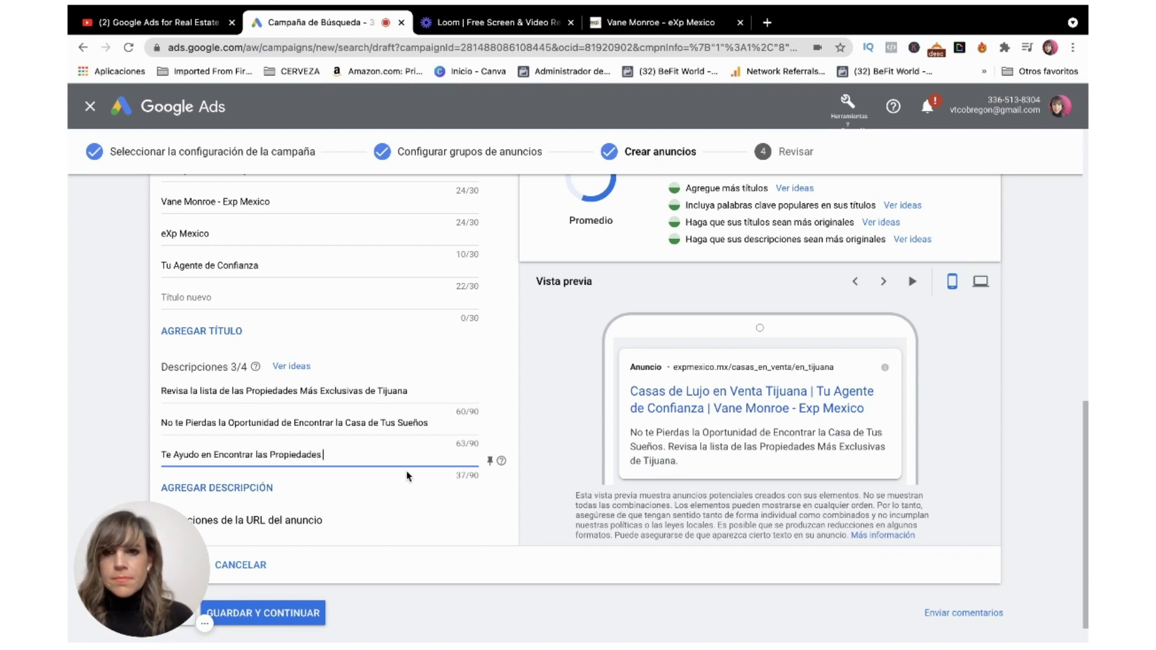
type(" de MEjor")
key("BackSpace")
key("BackSpace")
key("BackSpace")
type("ejor")
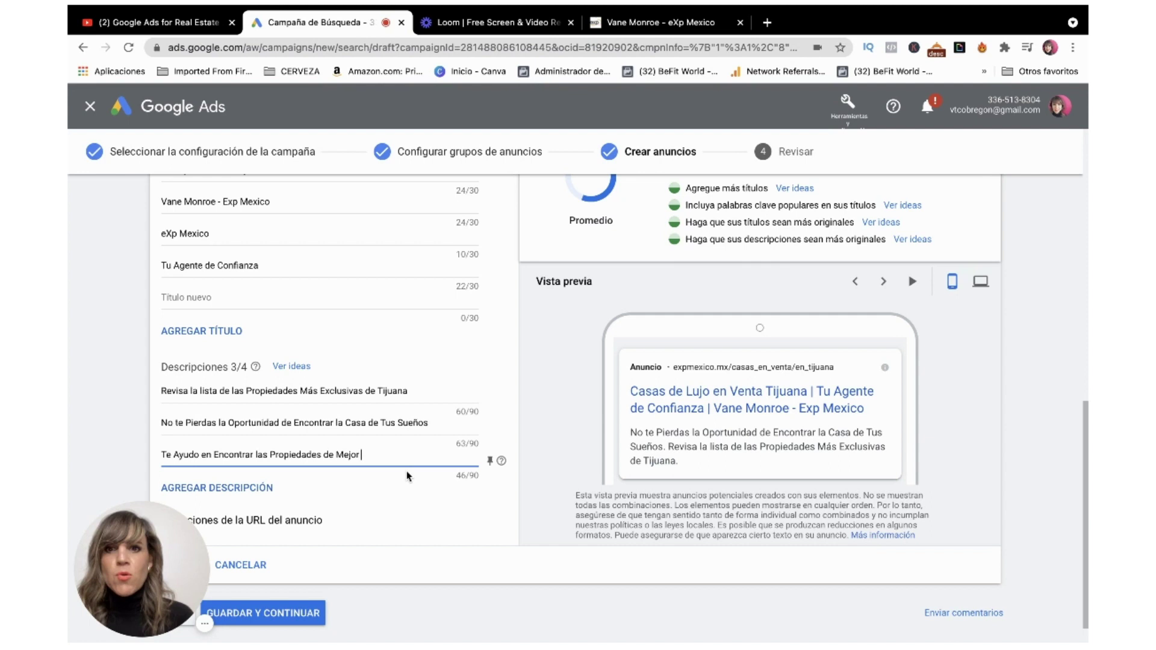
key("BackSpace")
key("BackSpace")
key("BackSpace")
key("BackSpace")
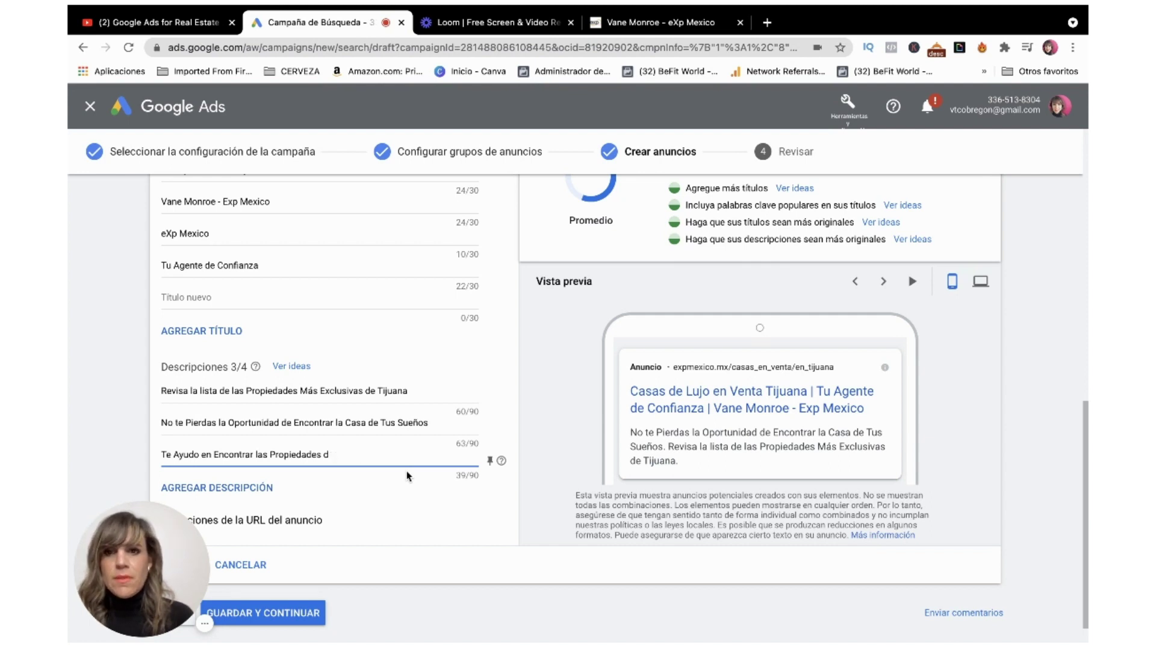
type("Con Mejor Ubicacio")
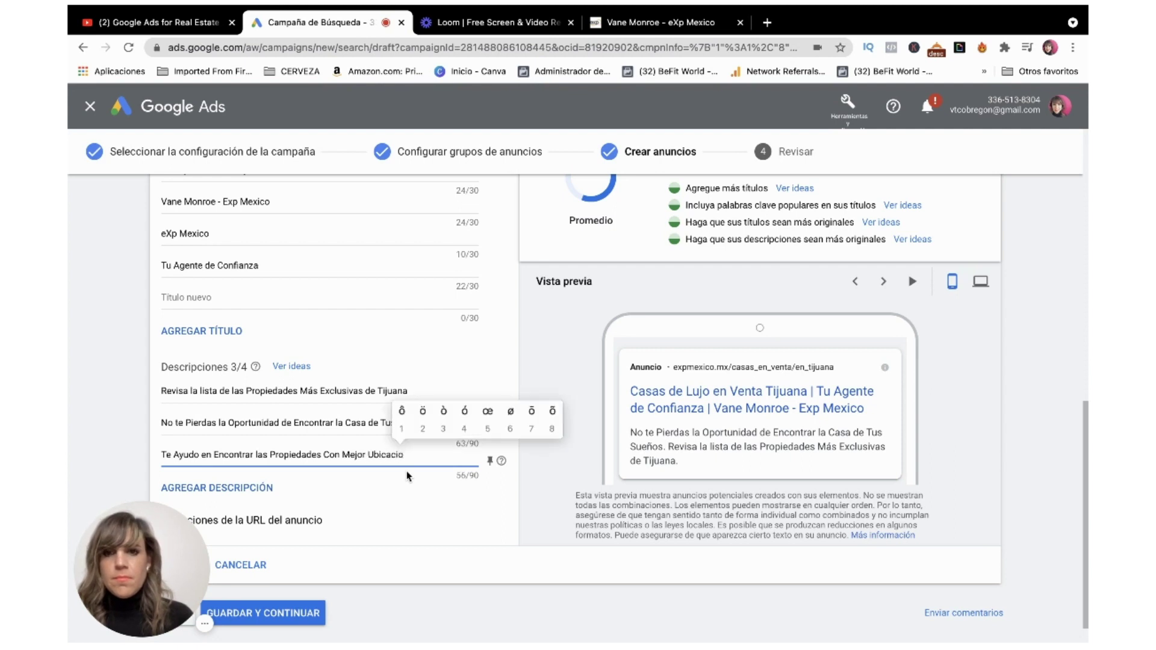
type("4n en Tijuaa")
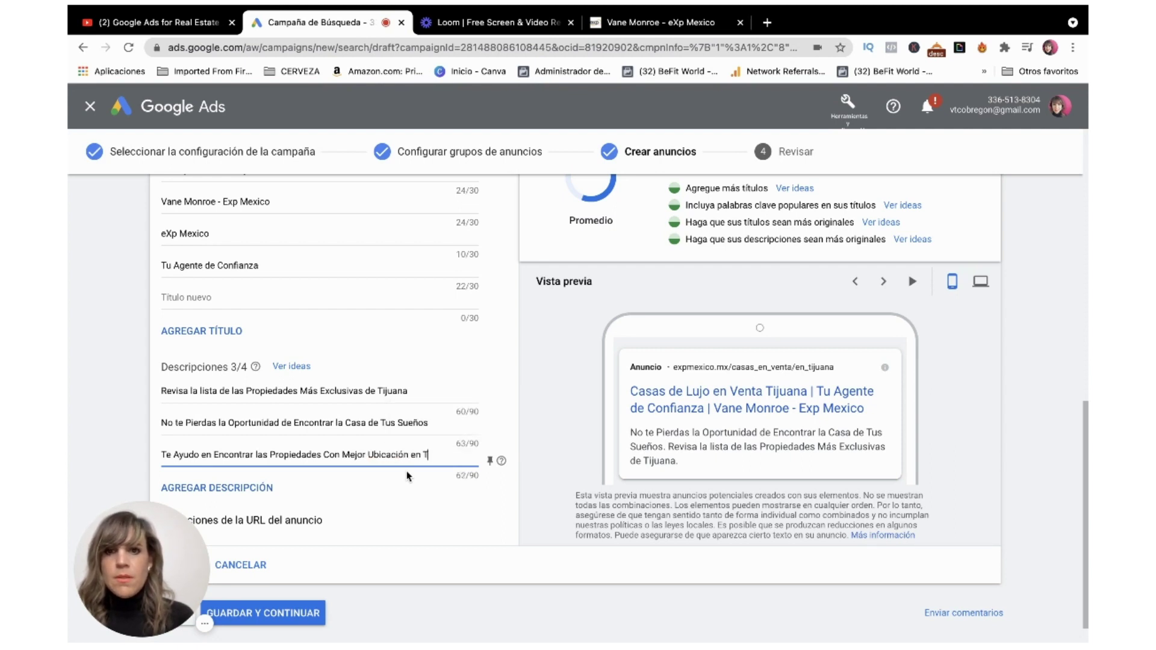
type("na")
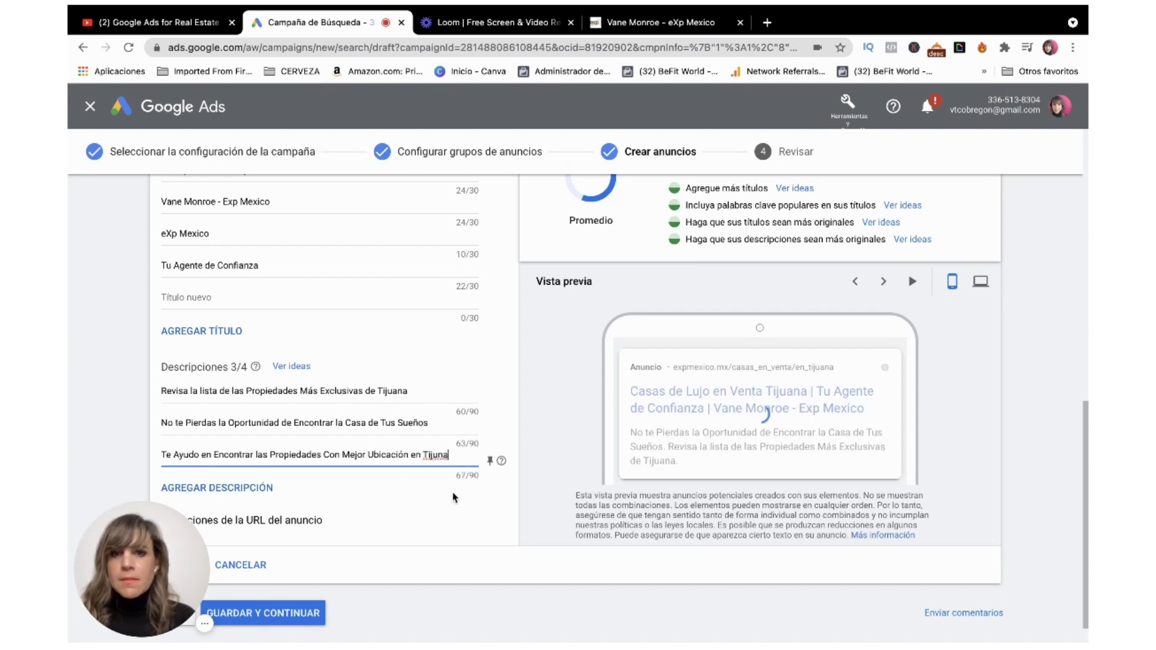
key("BackSpace")
key("BackSpace")
type("ana")
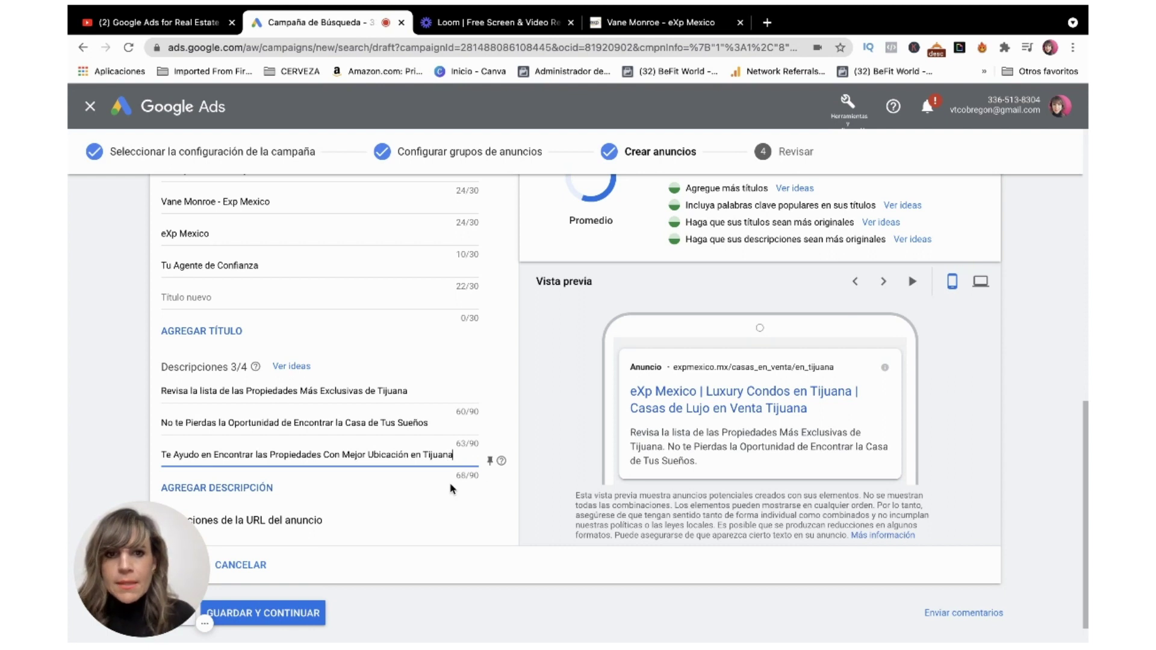
left_click(509, 505)
scroll(508, 504, "down", 1)
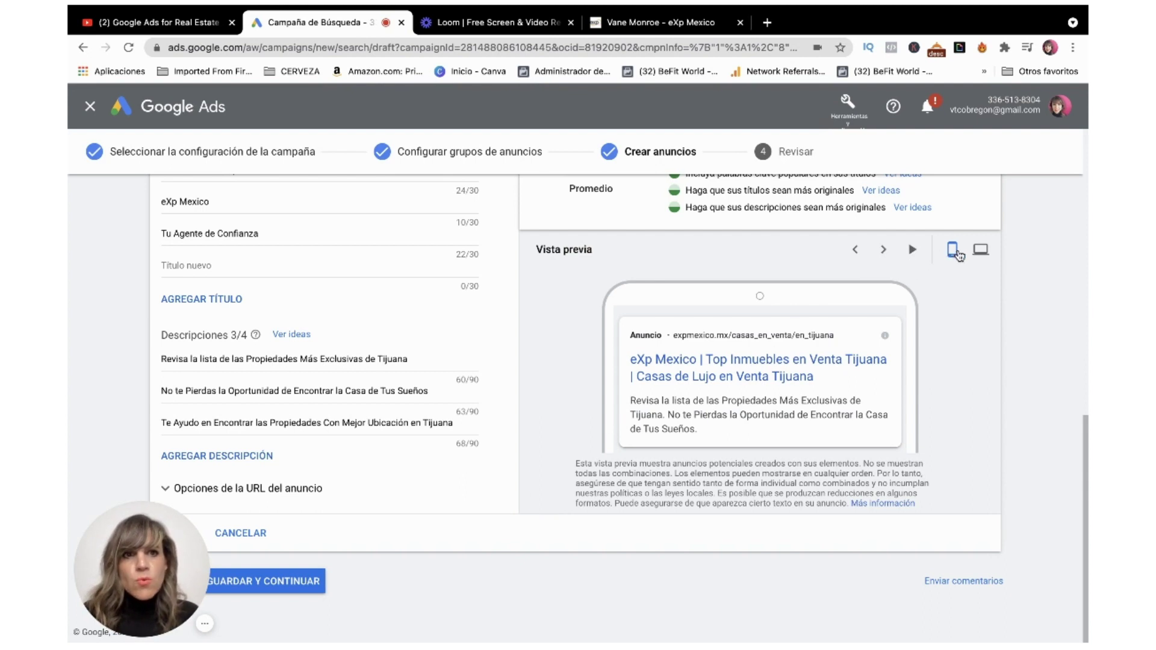
- Switch the ad preview to the desktop version and browse several title and description combinations
left_click(984, 251)
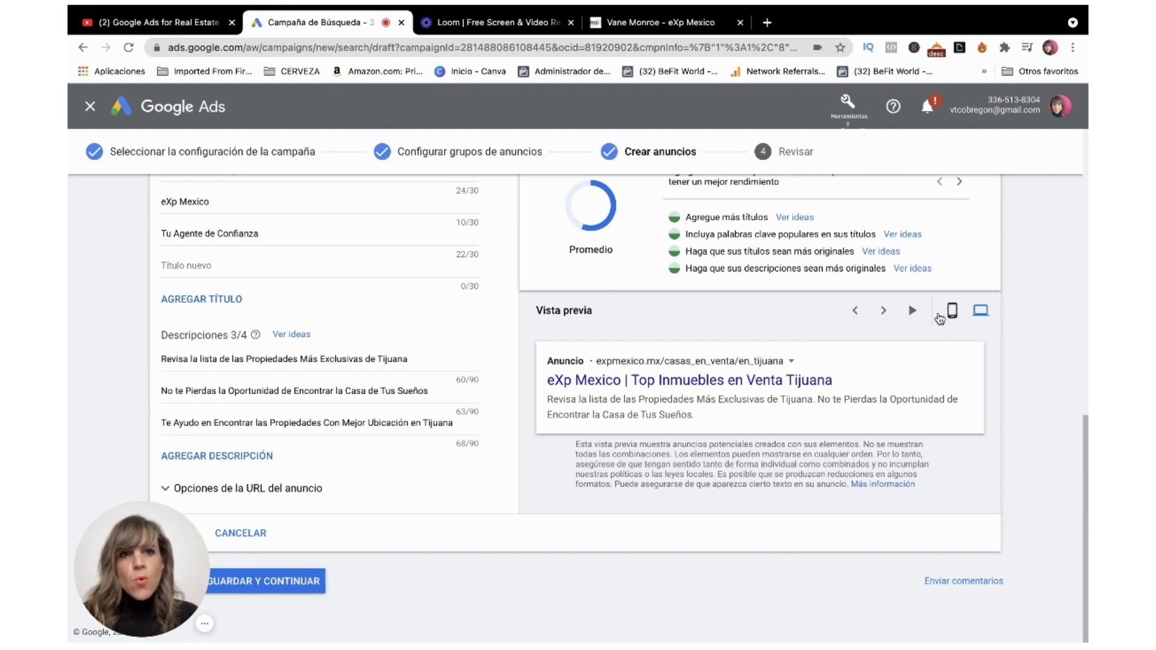
left_click(883, 313)
left_click(883, 313)
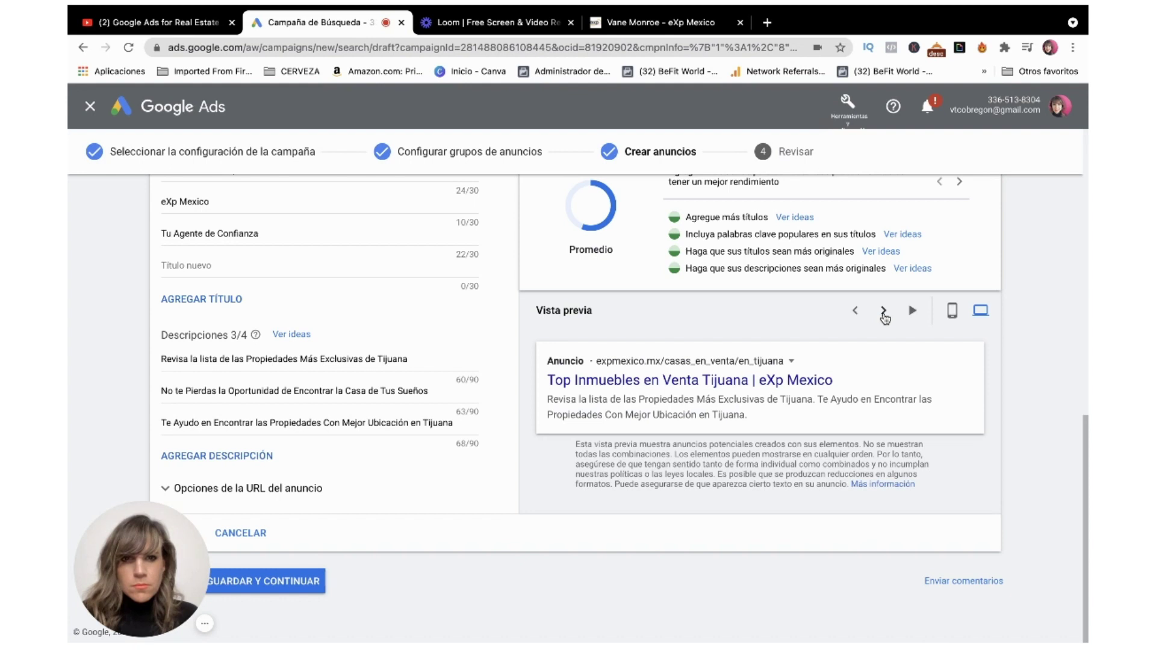
left_click(884, 313)
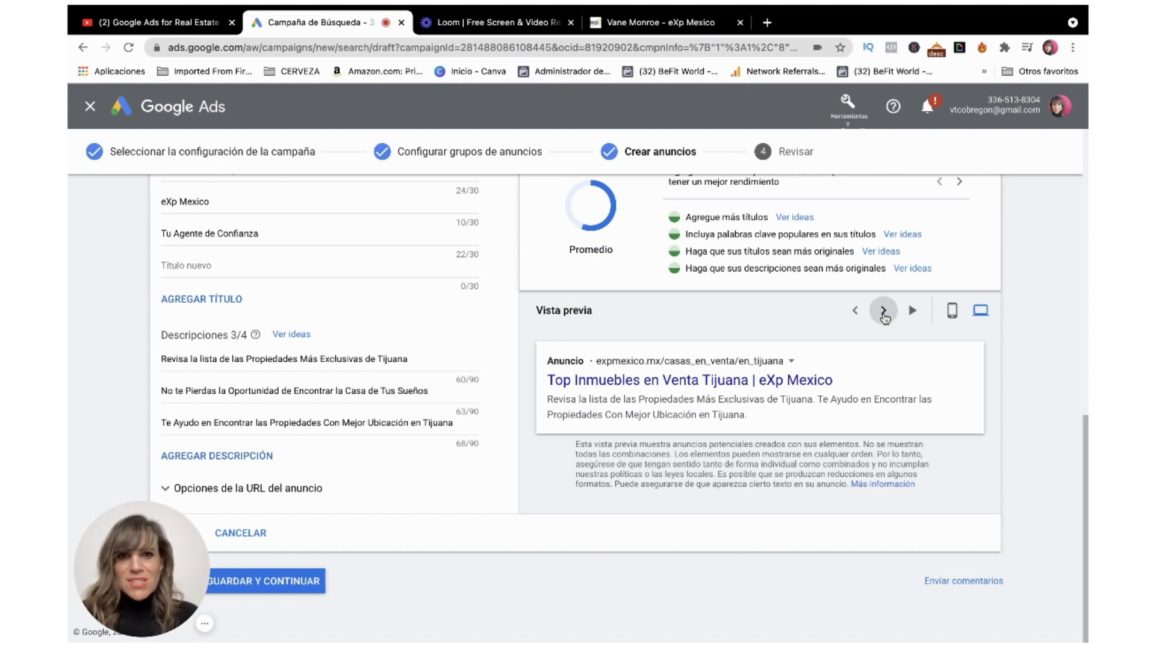
left_click(883, 314)
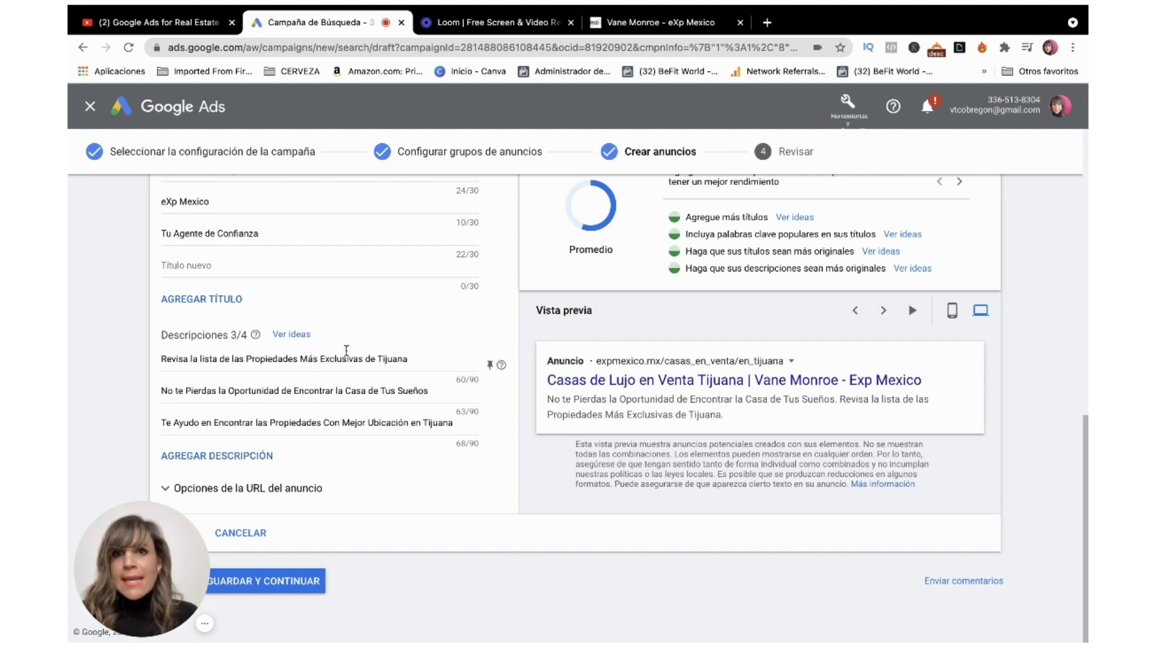
- Check the completed responsive search ad, save it, and continue to the campaign review
scroll(327, 347, "up", 7)
scroll(327, 347, "up", 2)
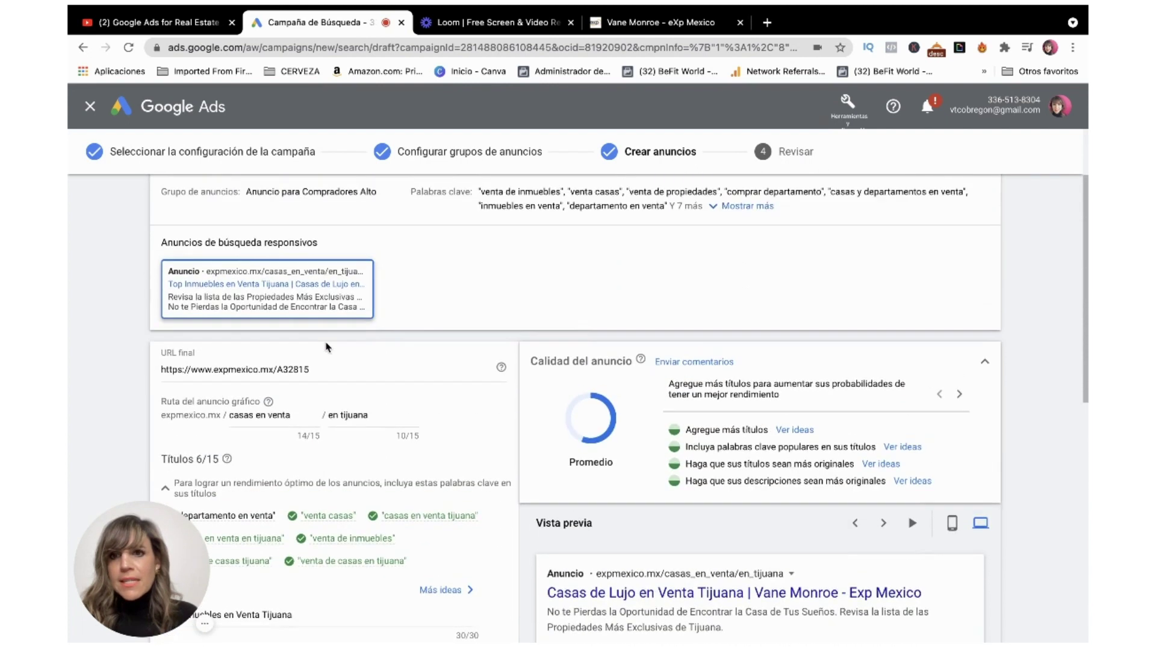
scroll(327, 347, "down", 2)
scroll(326, 347, "down", 5)
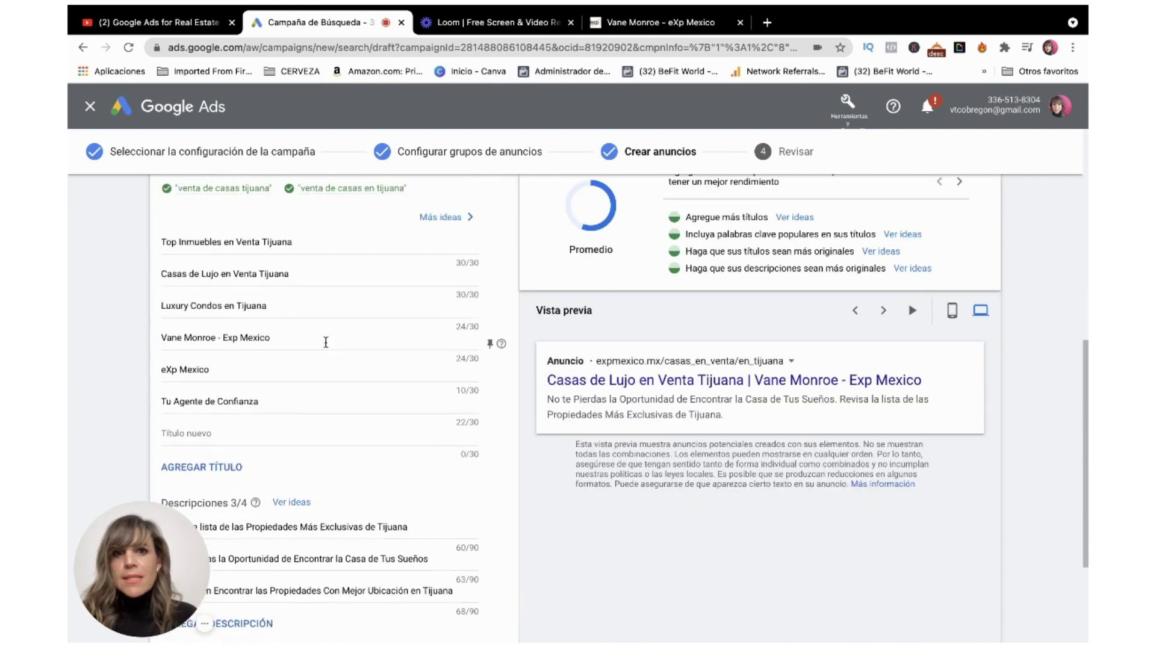
mouse_move(159, 550)
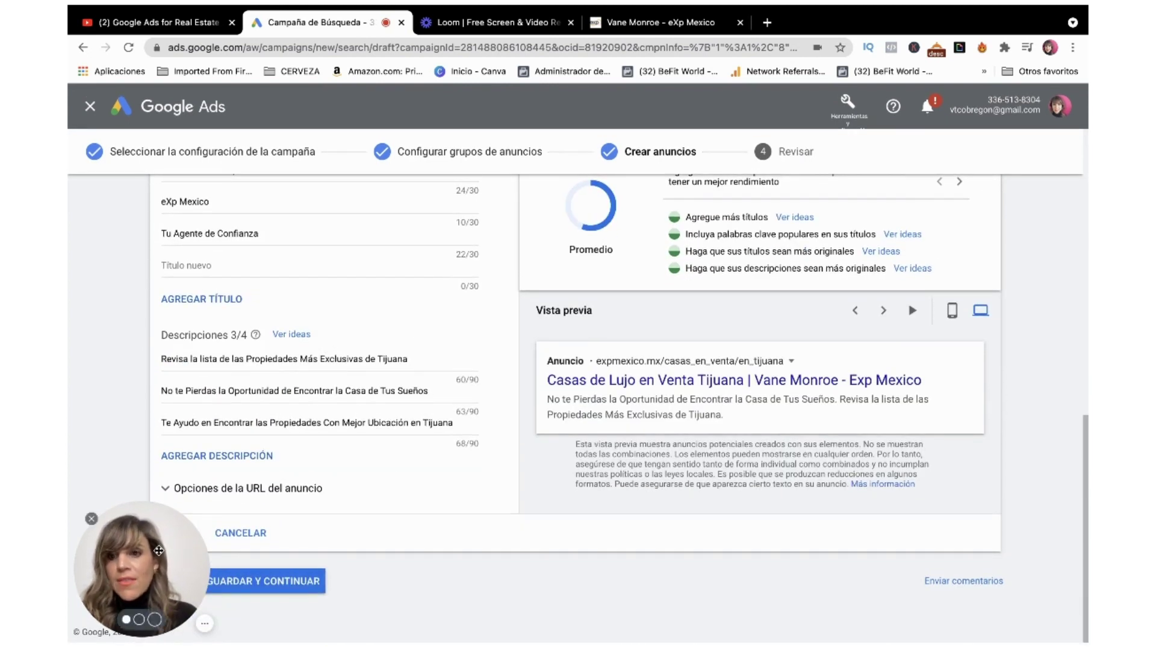
left_click(291, 582)
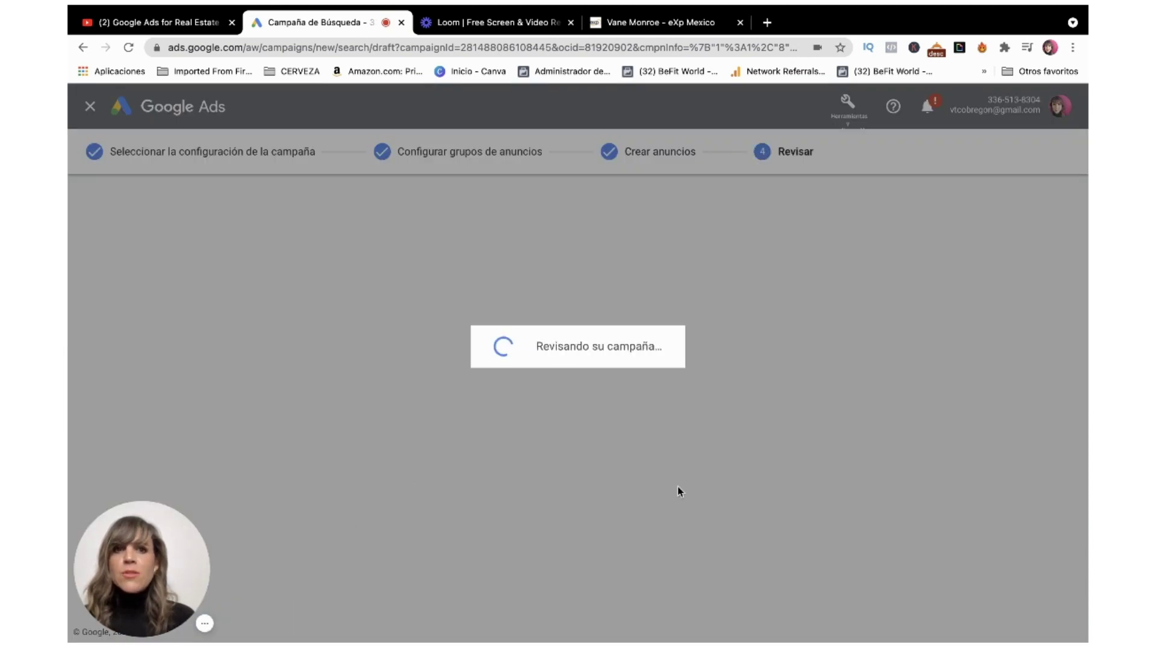
scroll(574, 332, "down", 1)
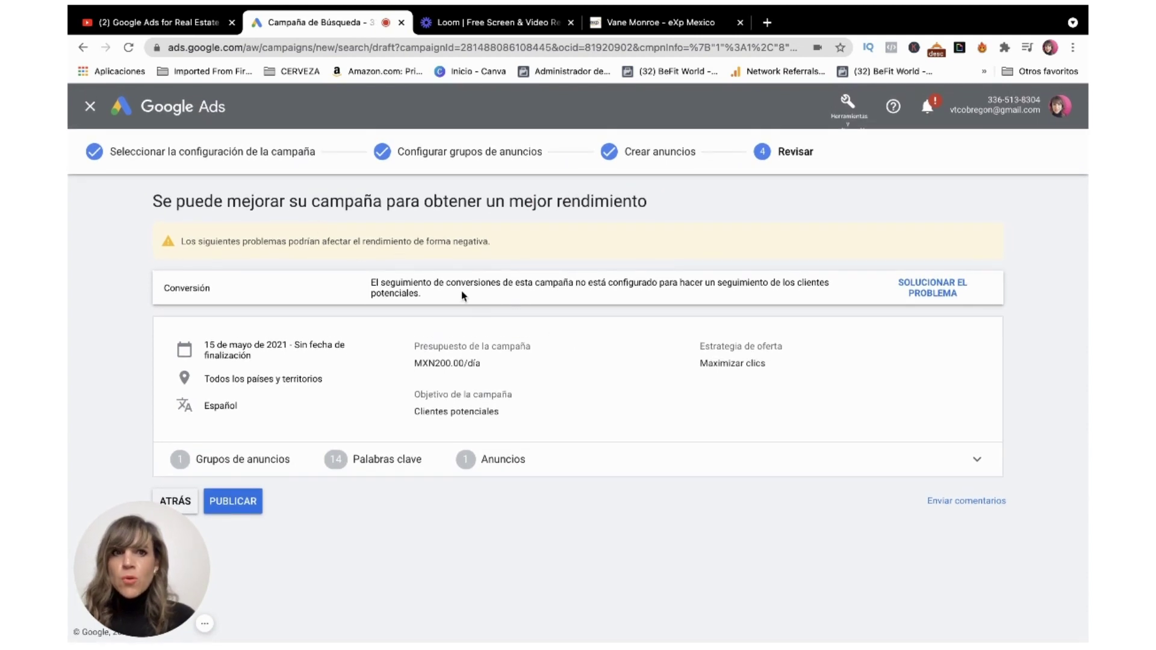
left_click_drag(159, 530, 208, 230)
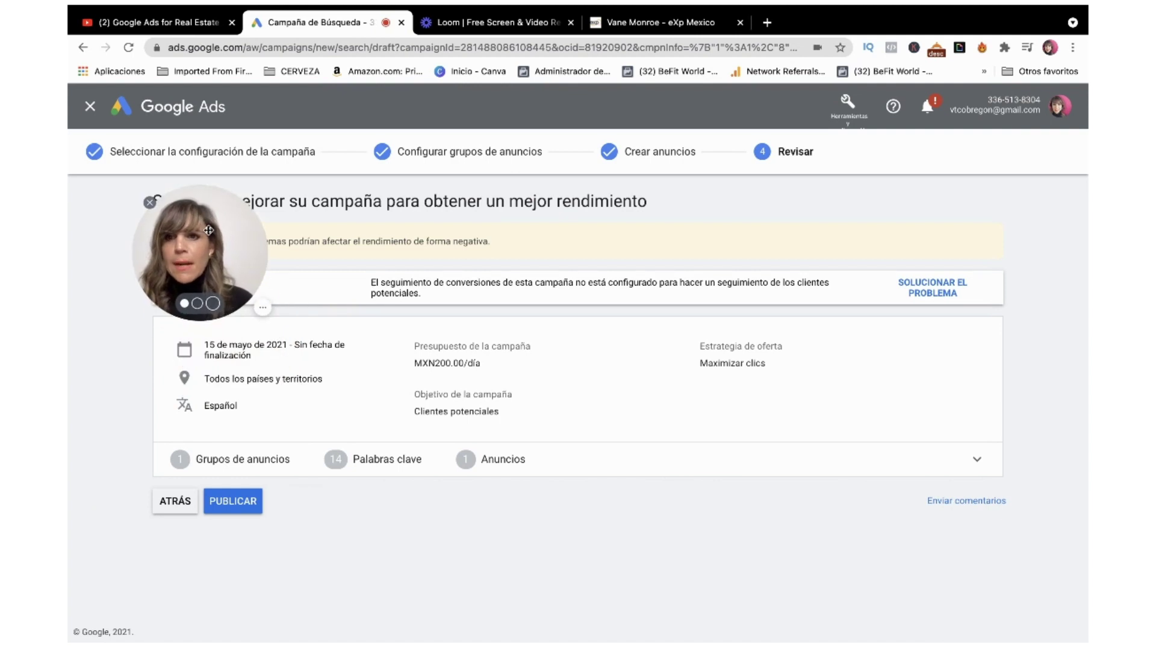